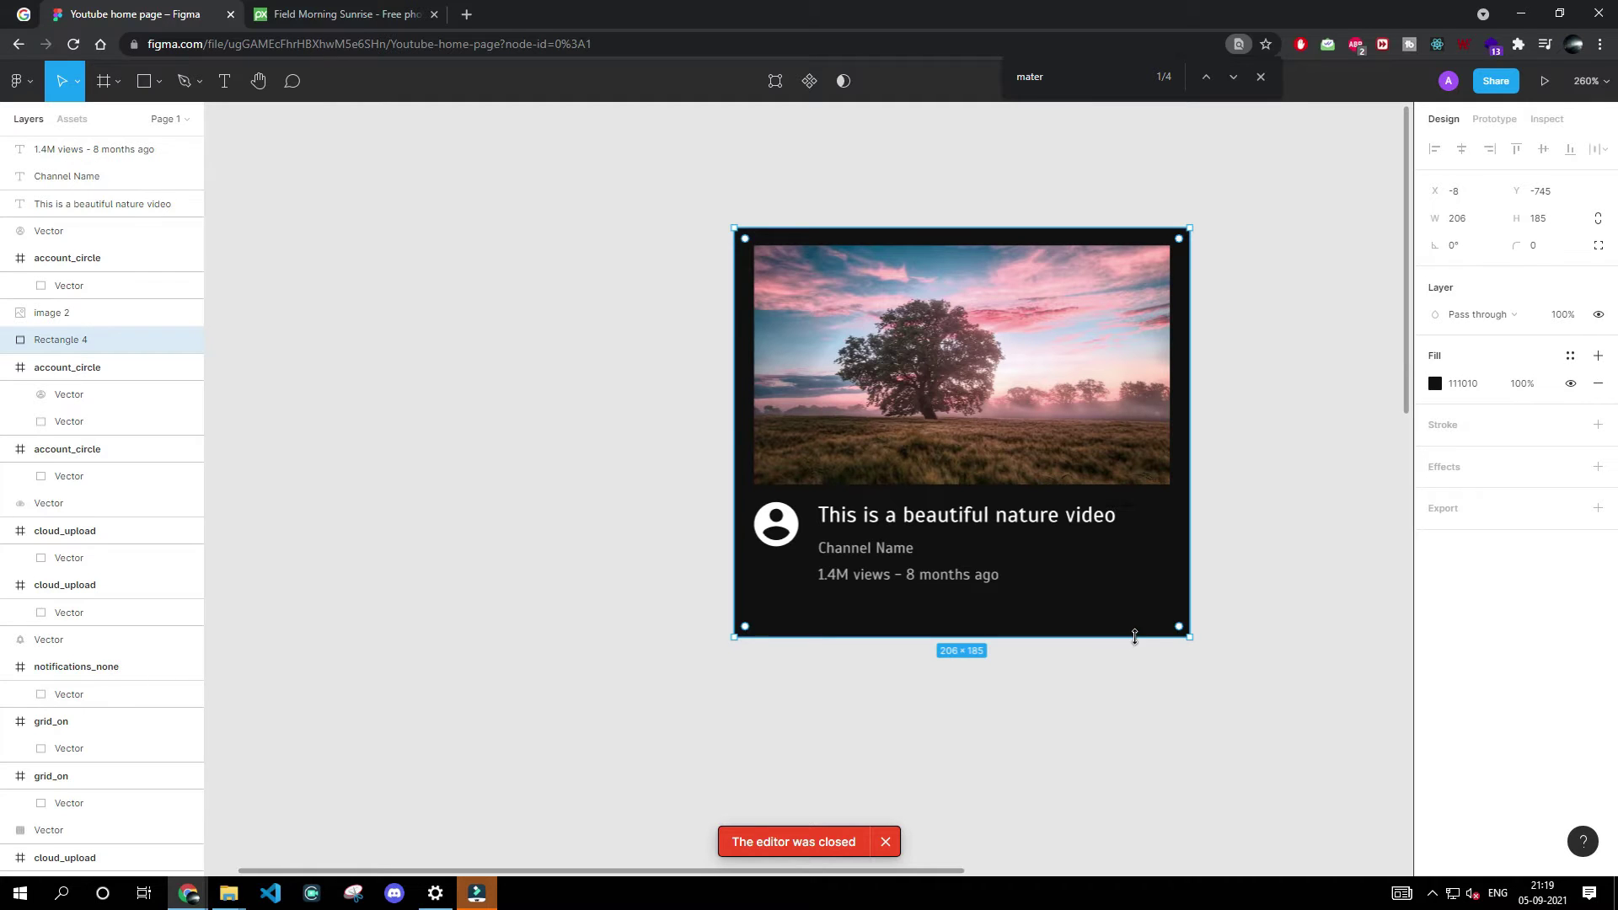
- Shorten the dark card rectangle from 185 to 173 high, then deselect it
left_click_drag(1135, 637, 1138, 610)
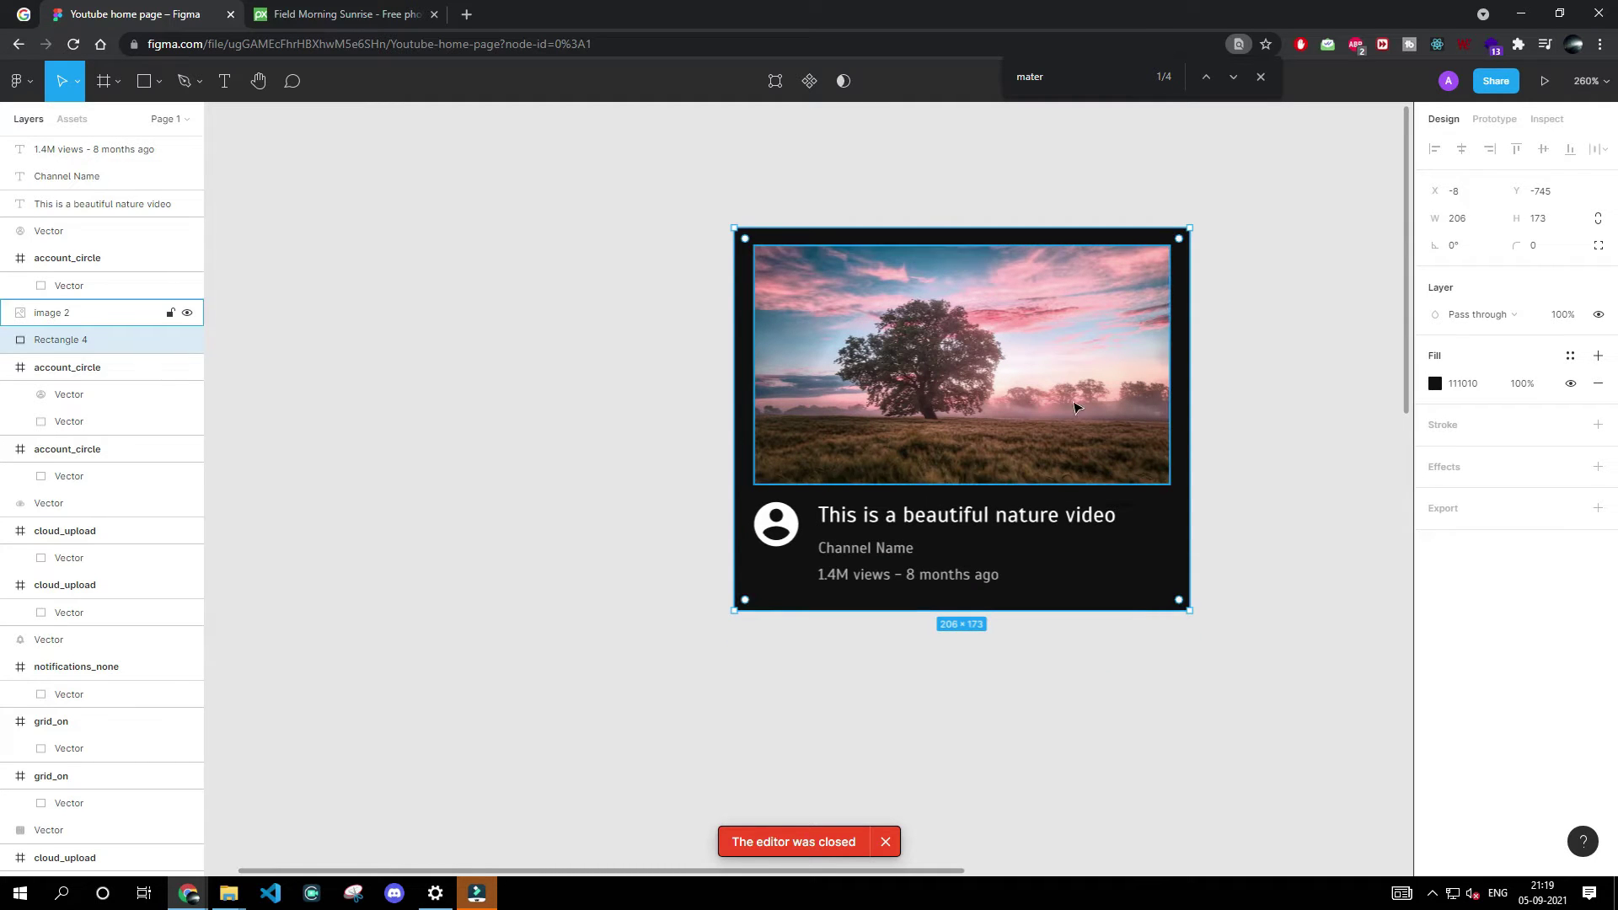
left_click(1069, 660)
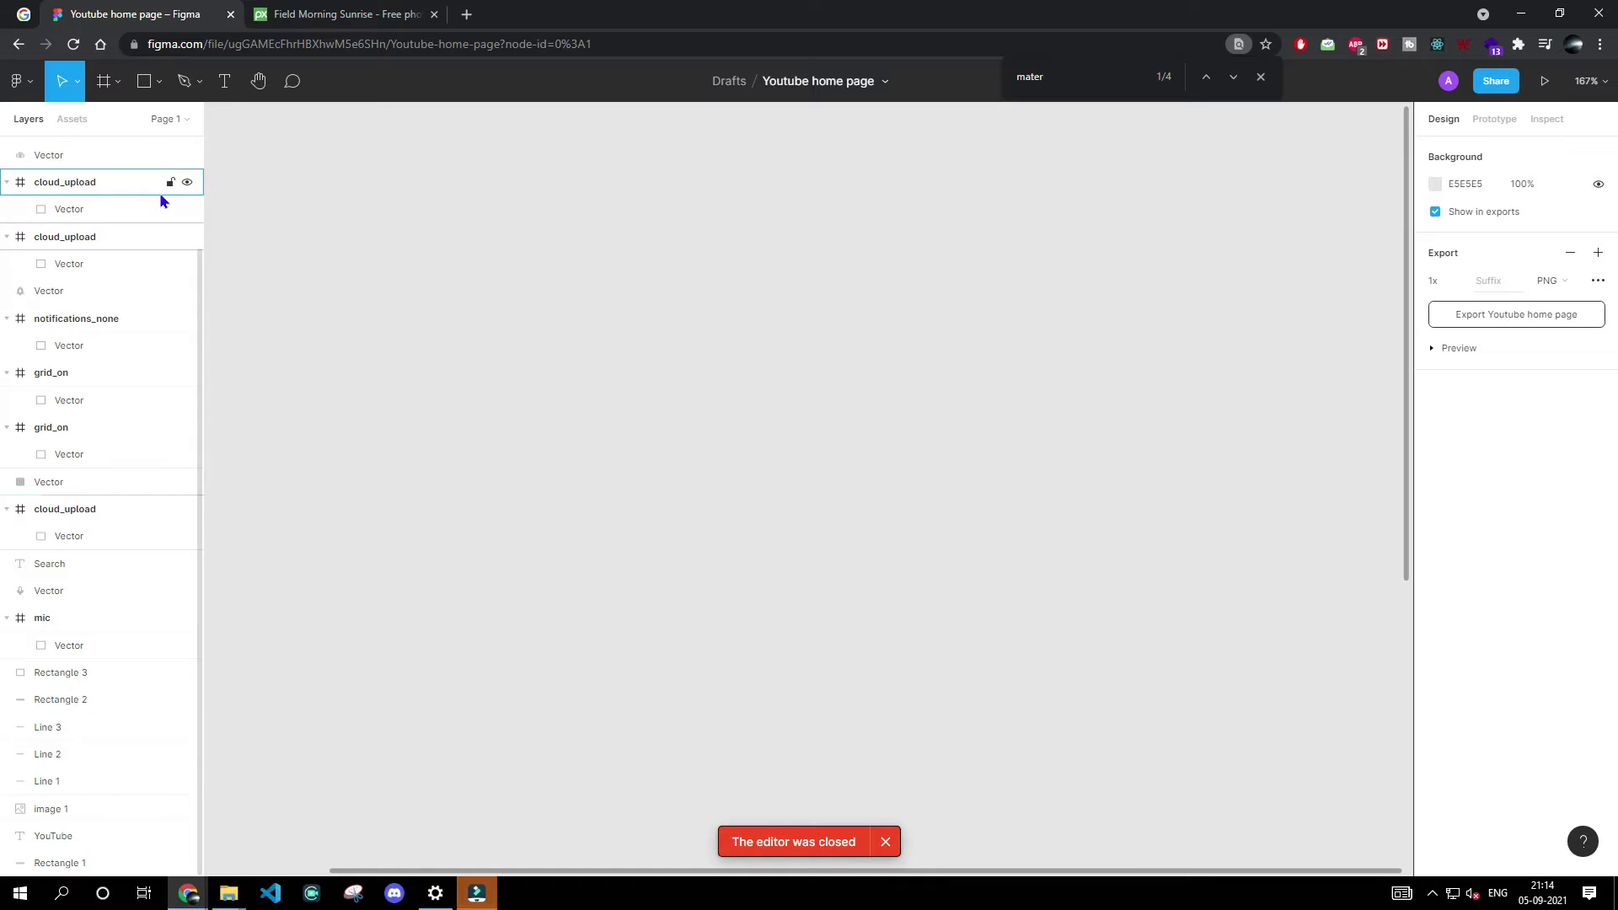
- Draw a 262×185 card-background rectangle and fill it near-black 111010
key("r")
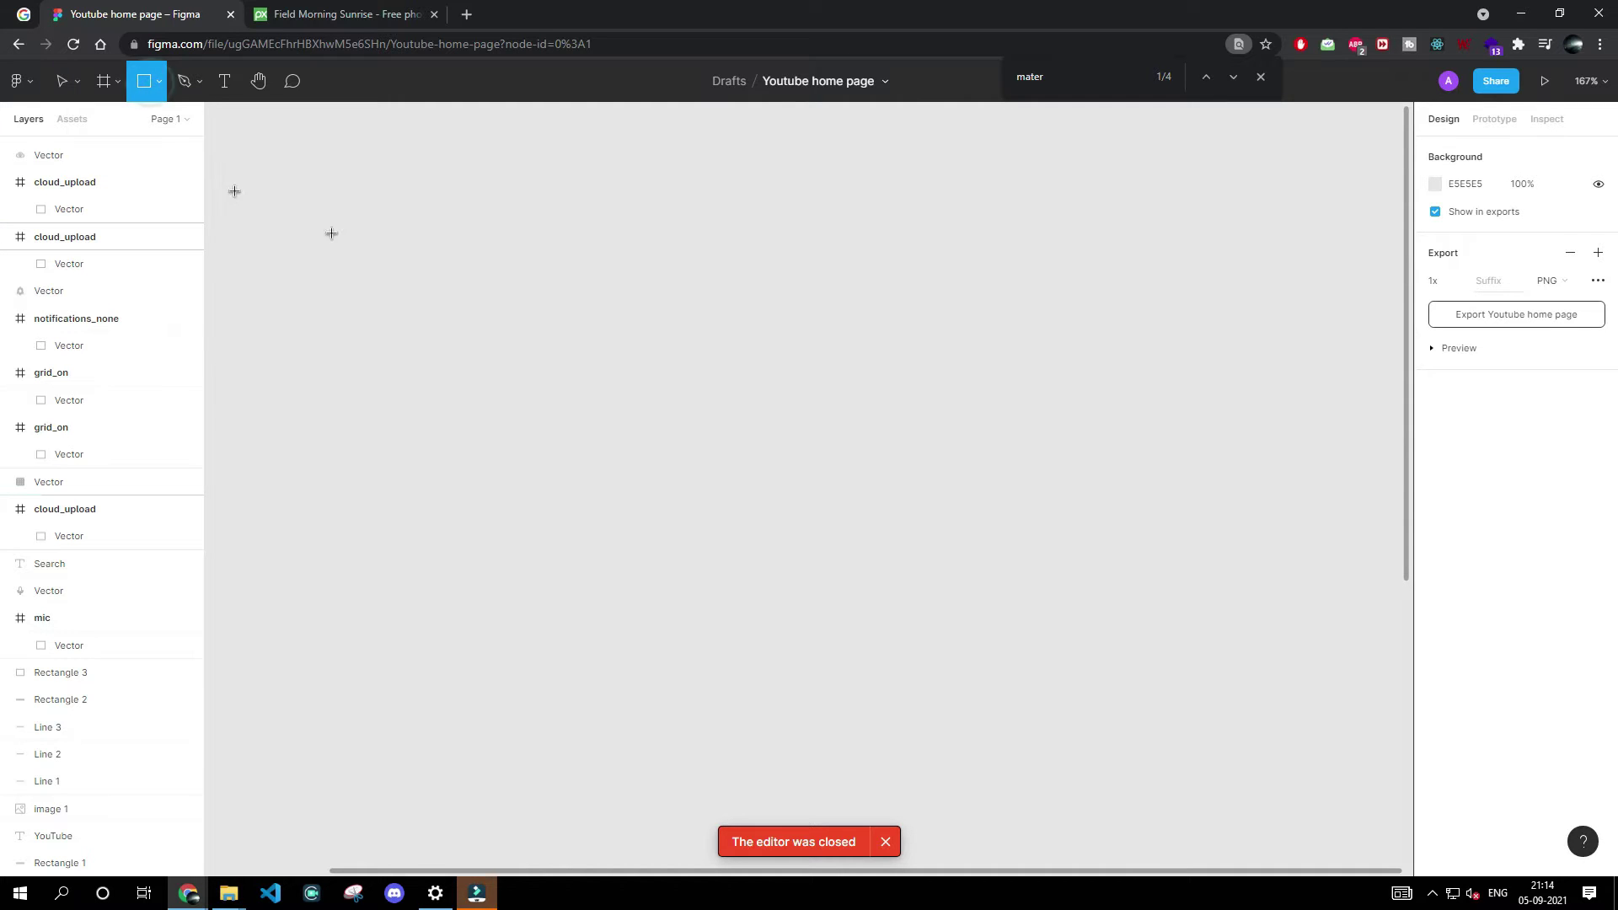
mouse_move(442, 202)
left_mouse_down()
mouse_move(813, 477)
mouse_move(816, 464)
left_mouse_up()
left_click(1435, 383)
left_click_drag(1275, 517, 1215, 596)
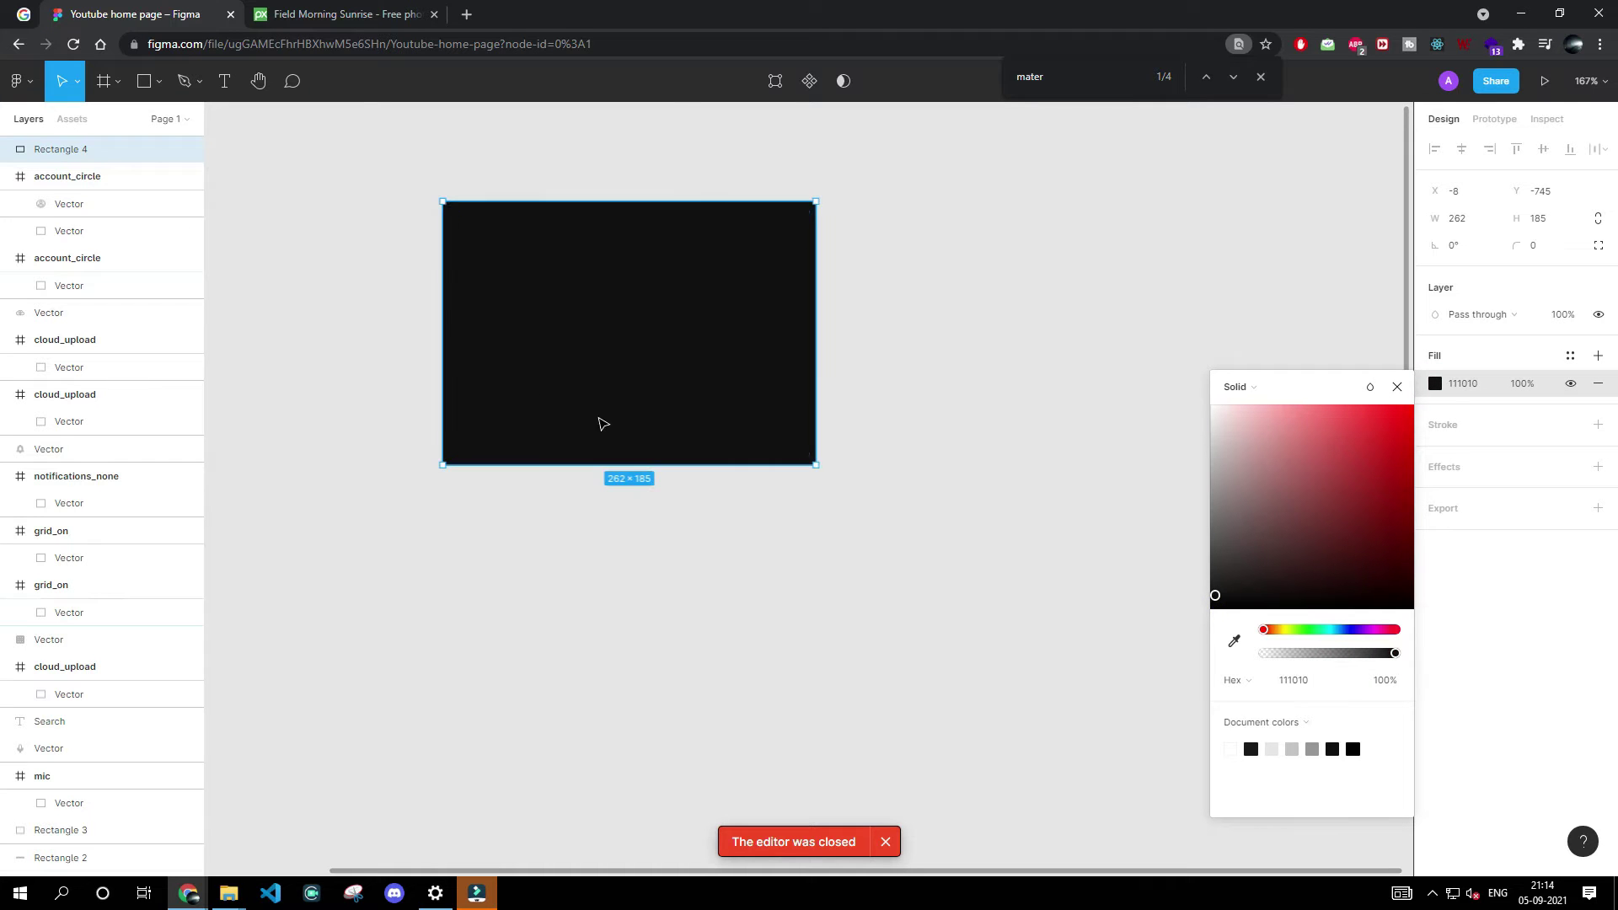
left_click(991, 411)
- Paste the sunrise field photo and shrink it down from its oversized dimensions
key("ctrl+v")
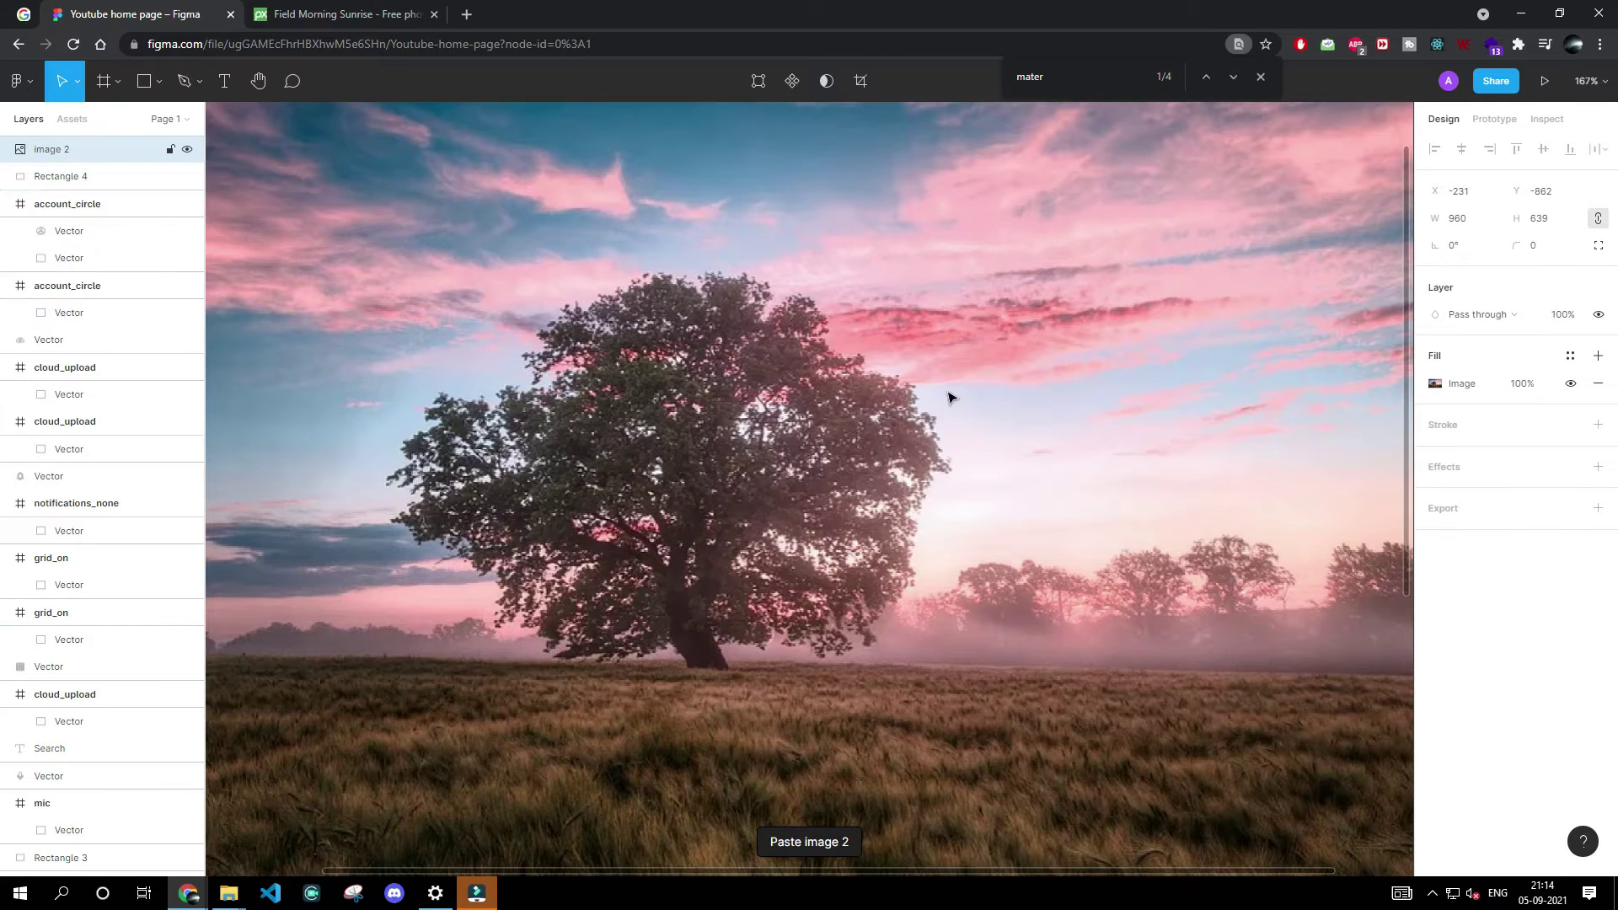
scroll(969, 446, "down", 1)
scroll(1008, 458, "down", 3)
scroll(1096, 481, "down", 1)
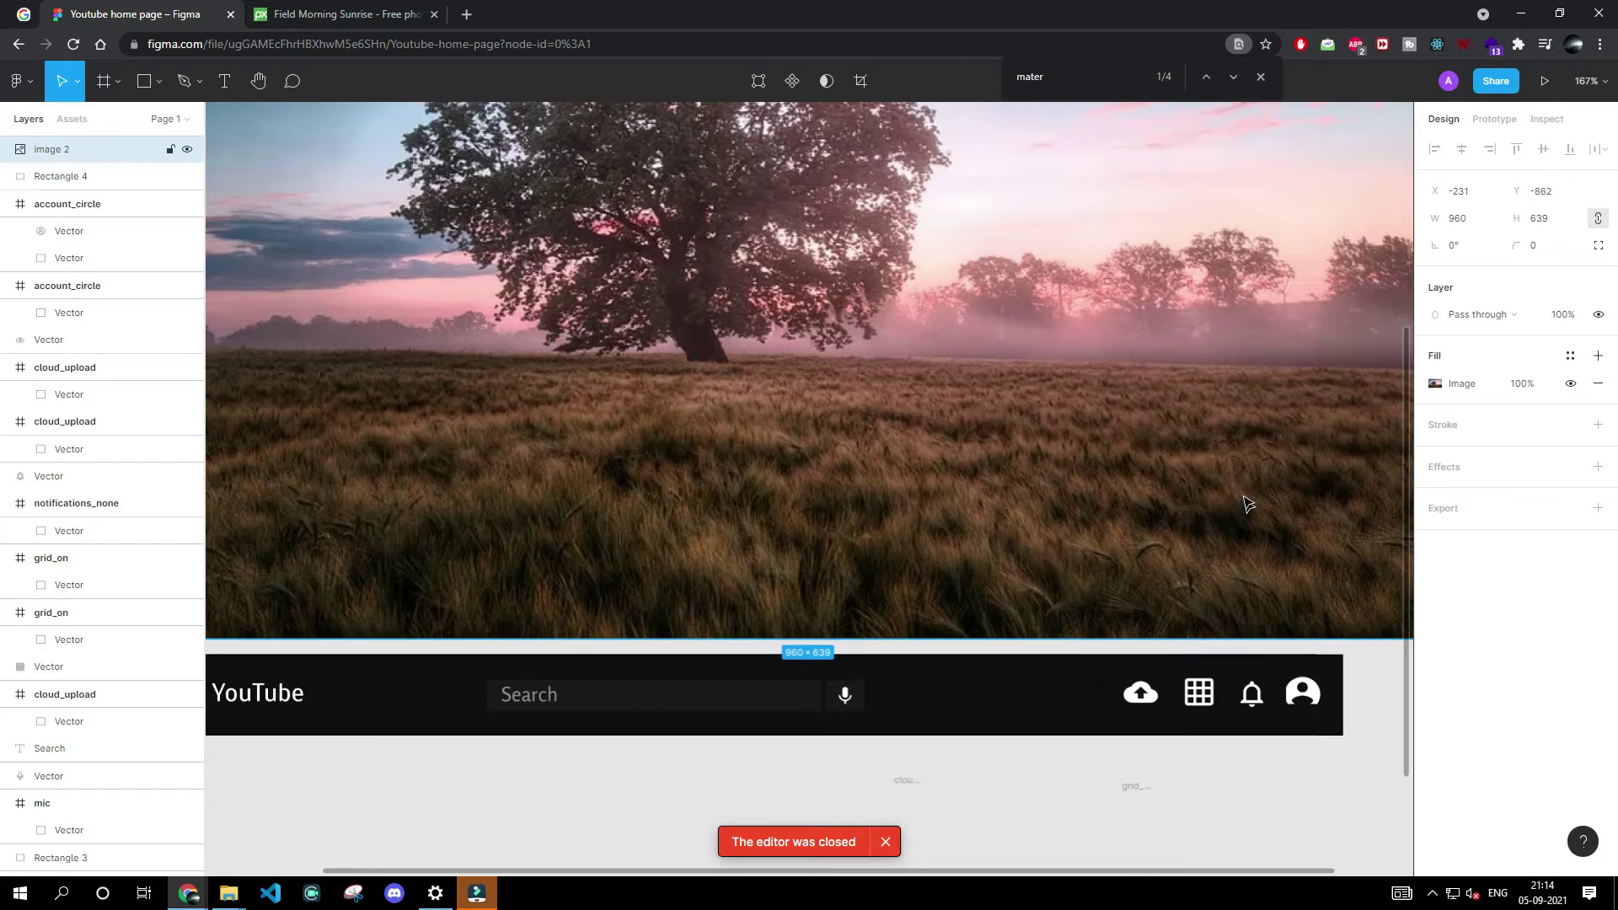
scroll(1197, 478, "up", 5)
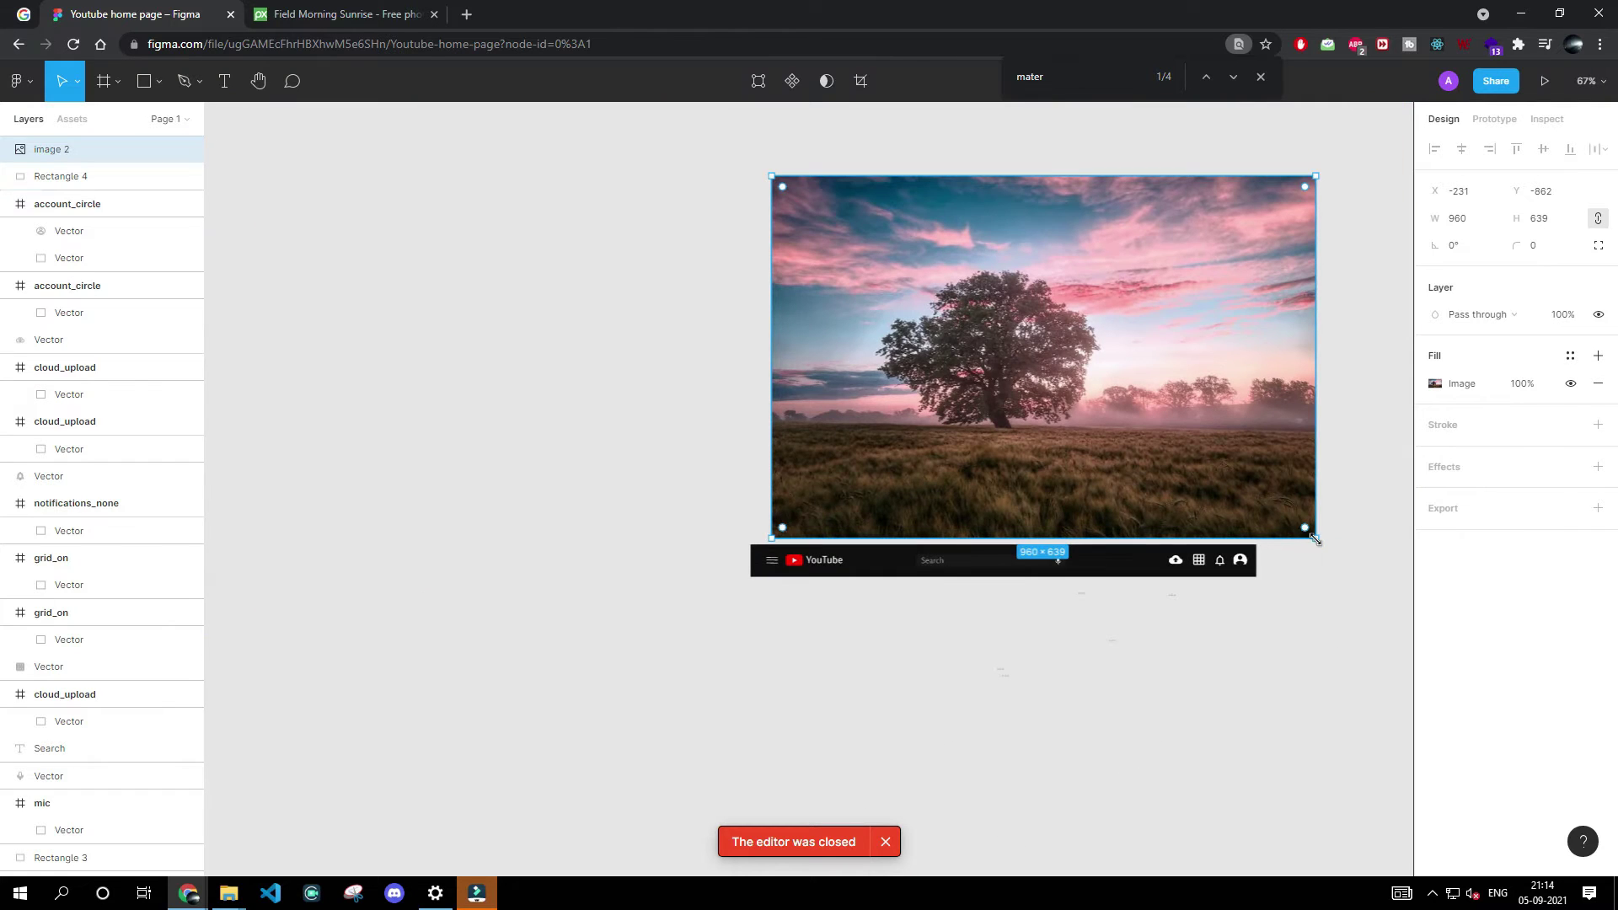
left_click_drag(1312, 537, 957, 258)
scroll(1111, 309, "up", 2)
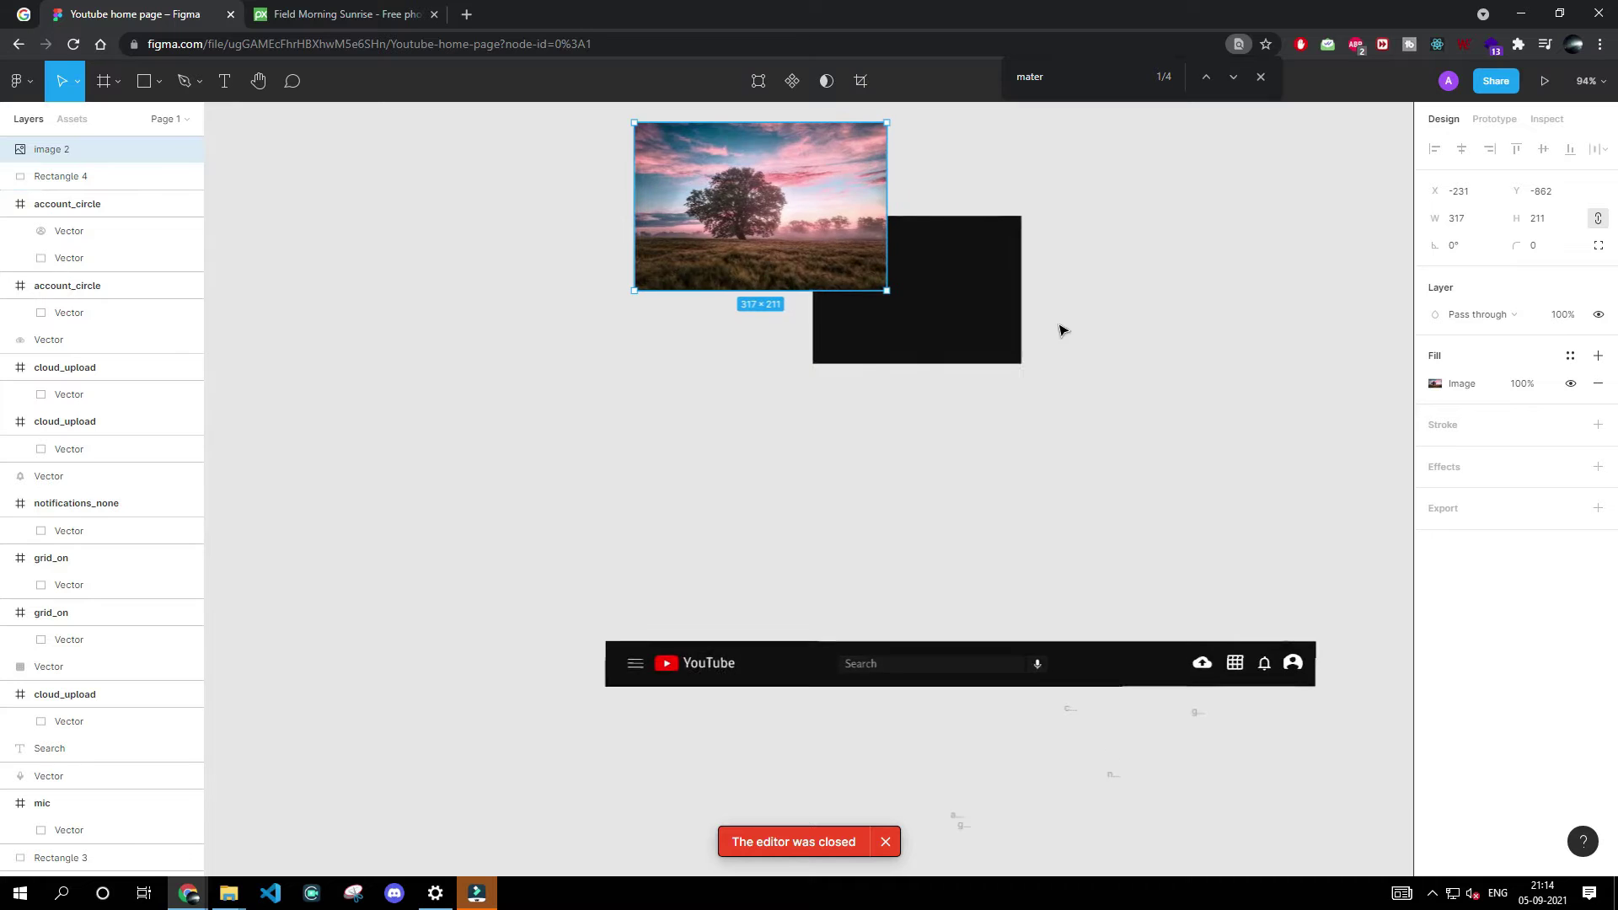
scroll(766, 152, "up", 3)
scroll(1075, 234, "up", 2)
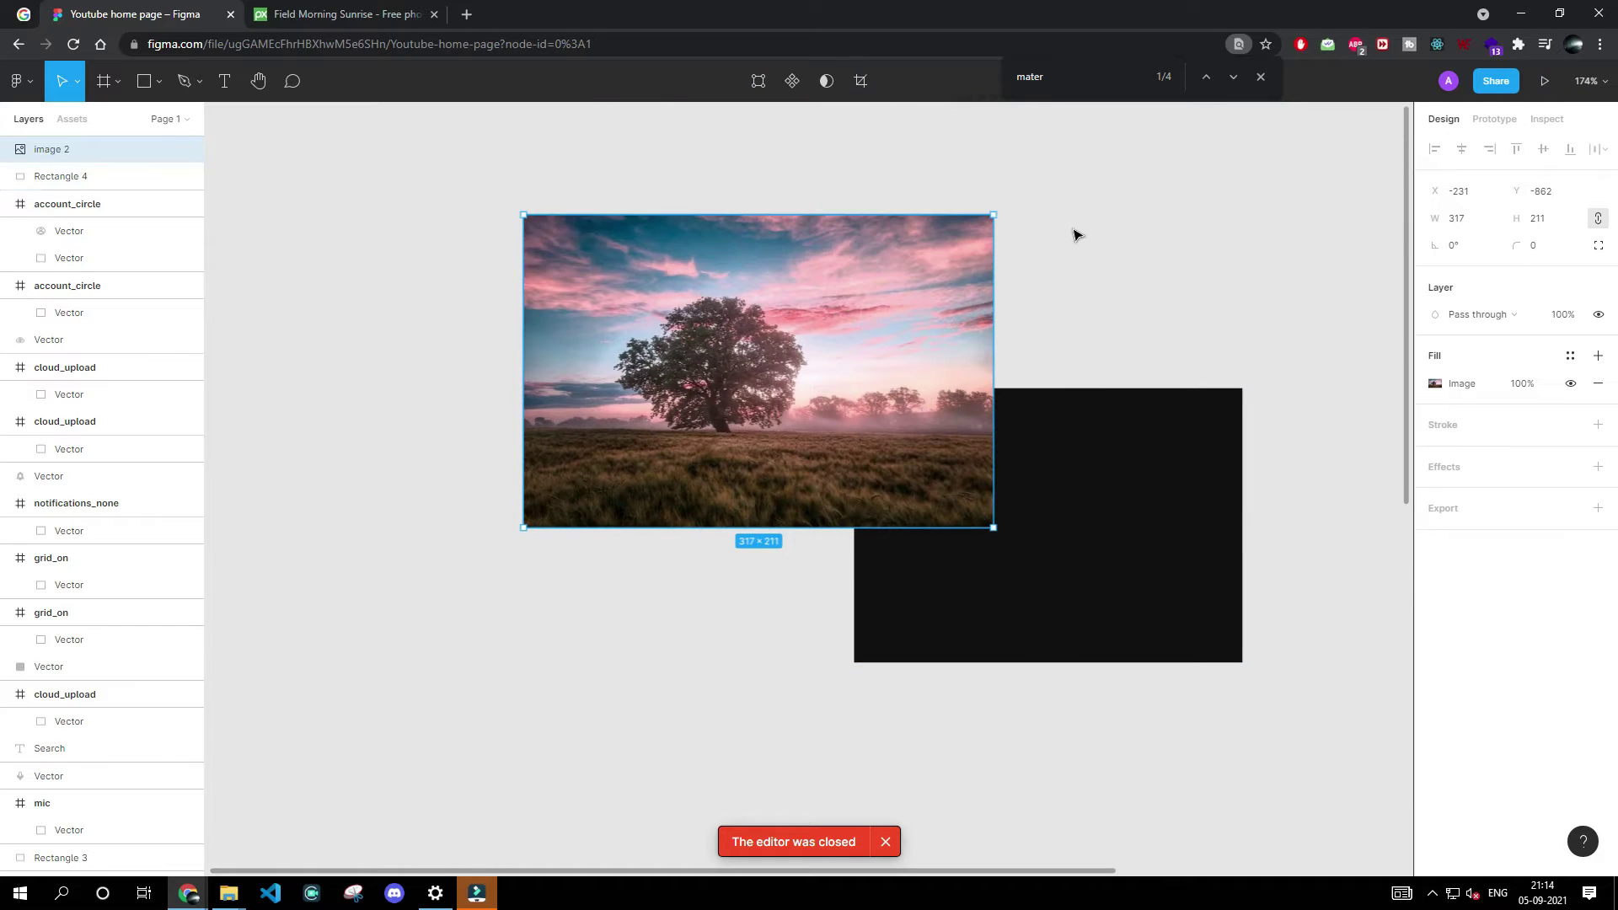
- Place the photo as a 188×108 thumbnail on the card and narrow the card to 206 wide
left_click_drag(952, 440, 1201, 493)
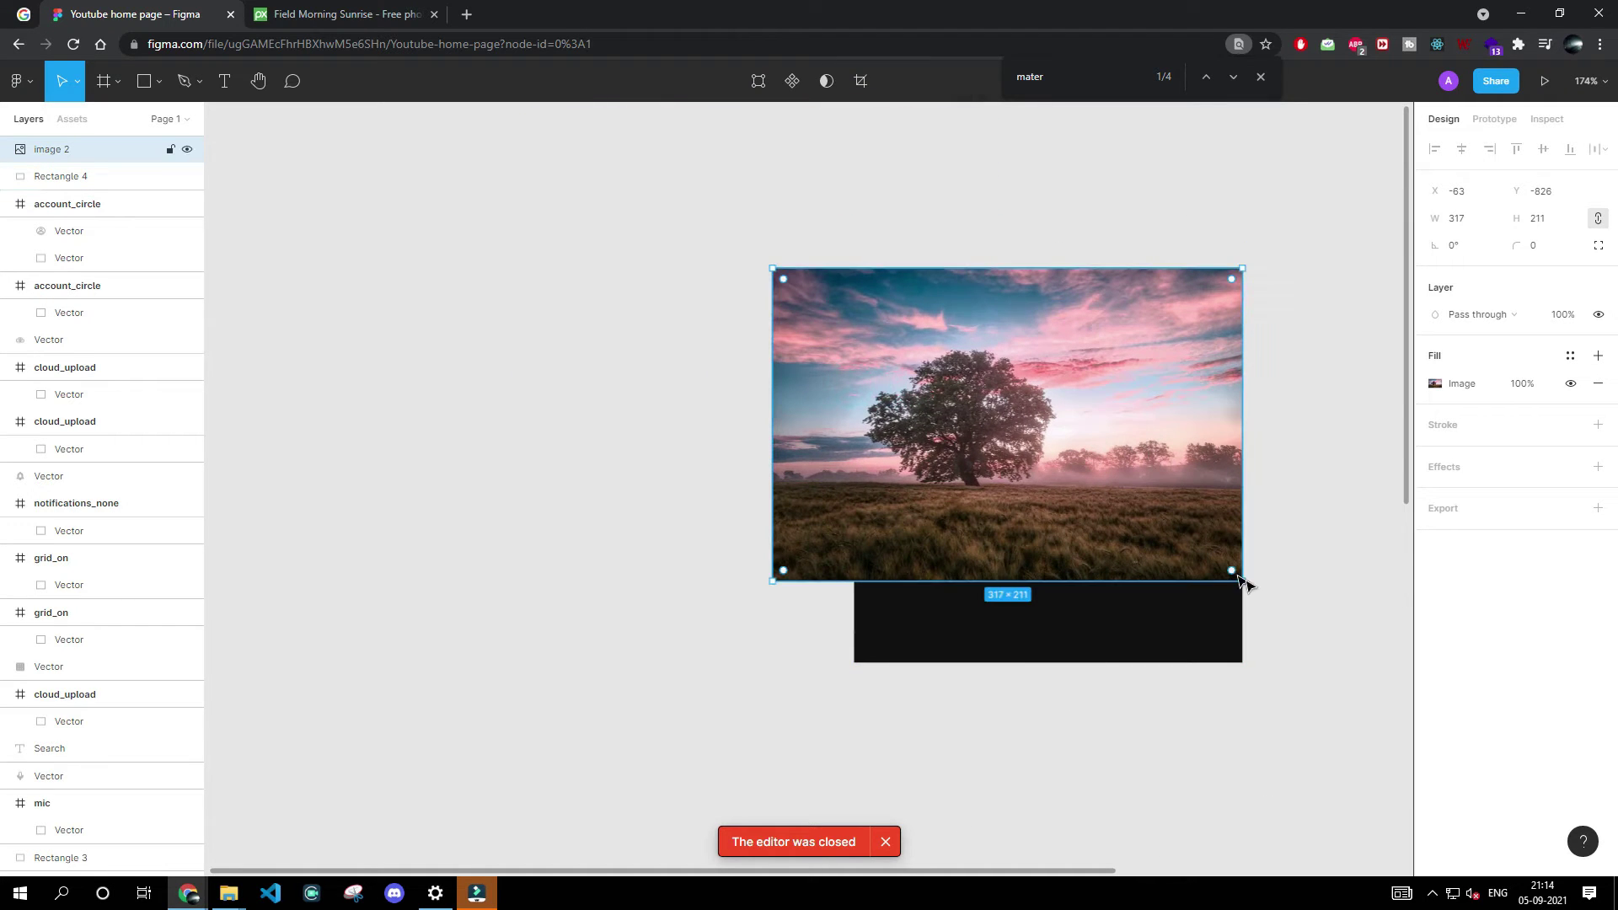
left_click_drag(1240, 576, 944, 427)
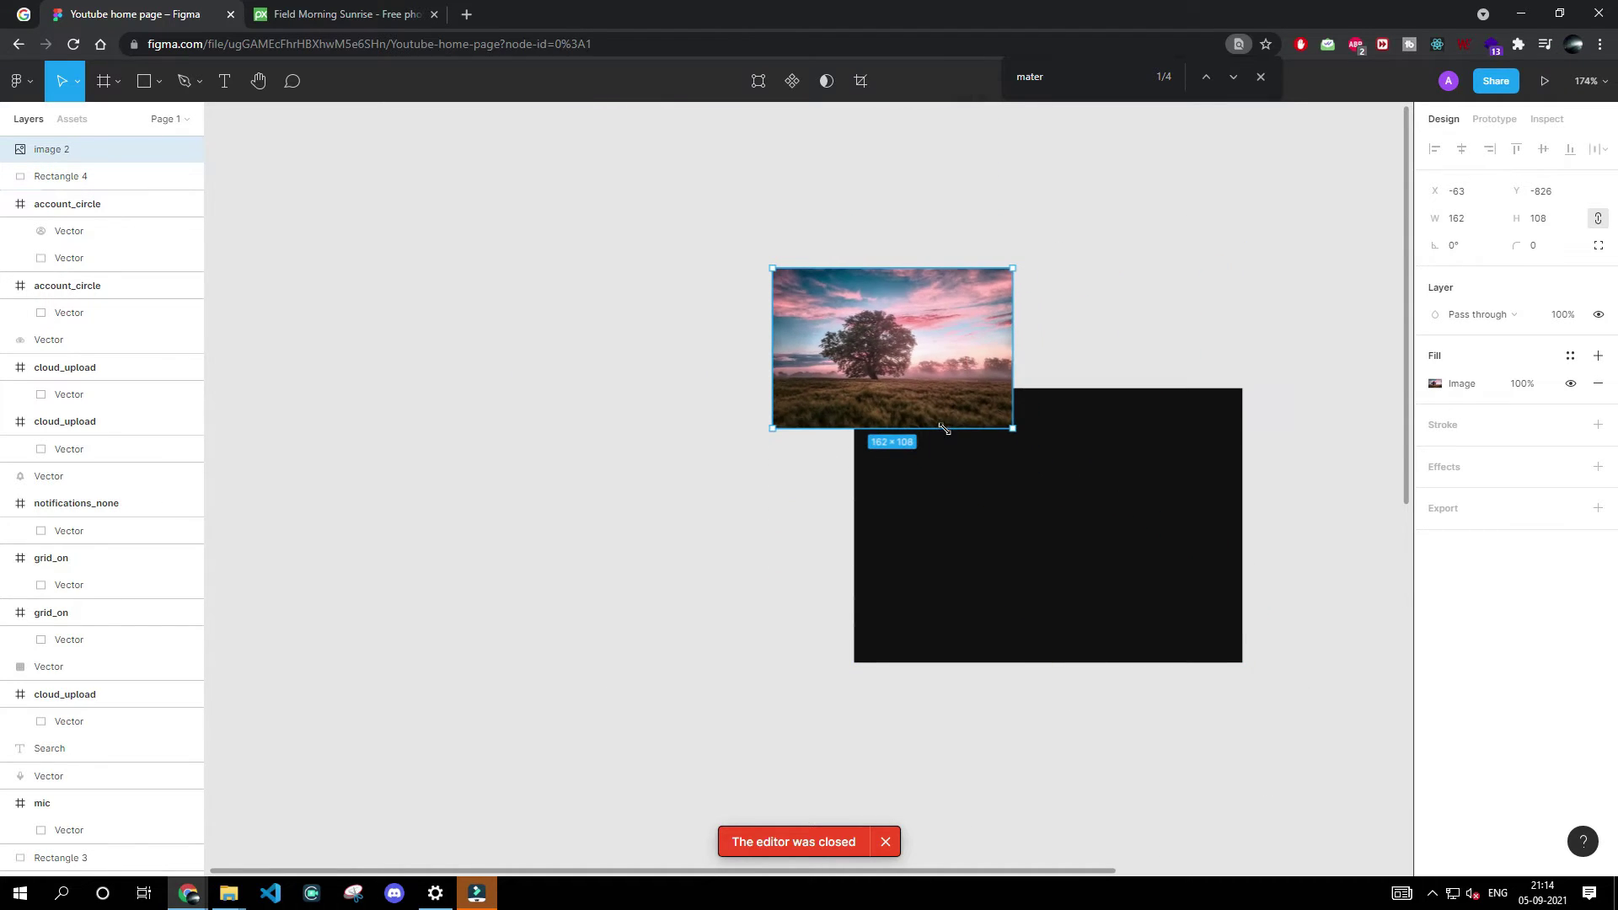
left_click_drag(867, 340, 968, 480)
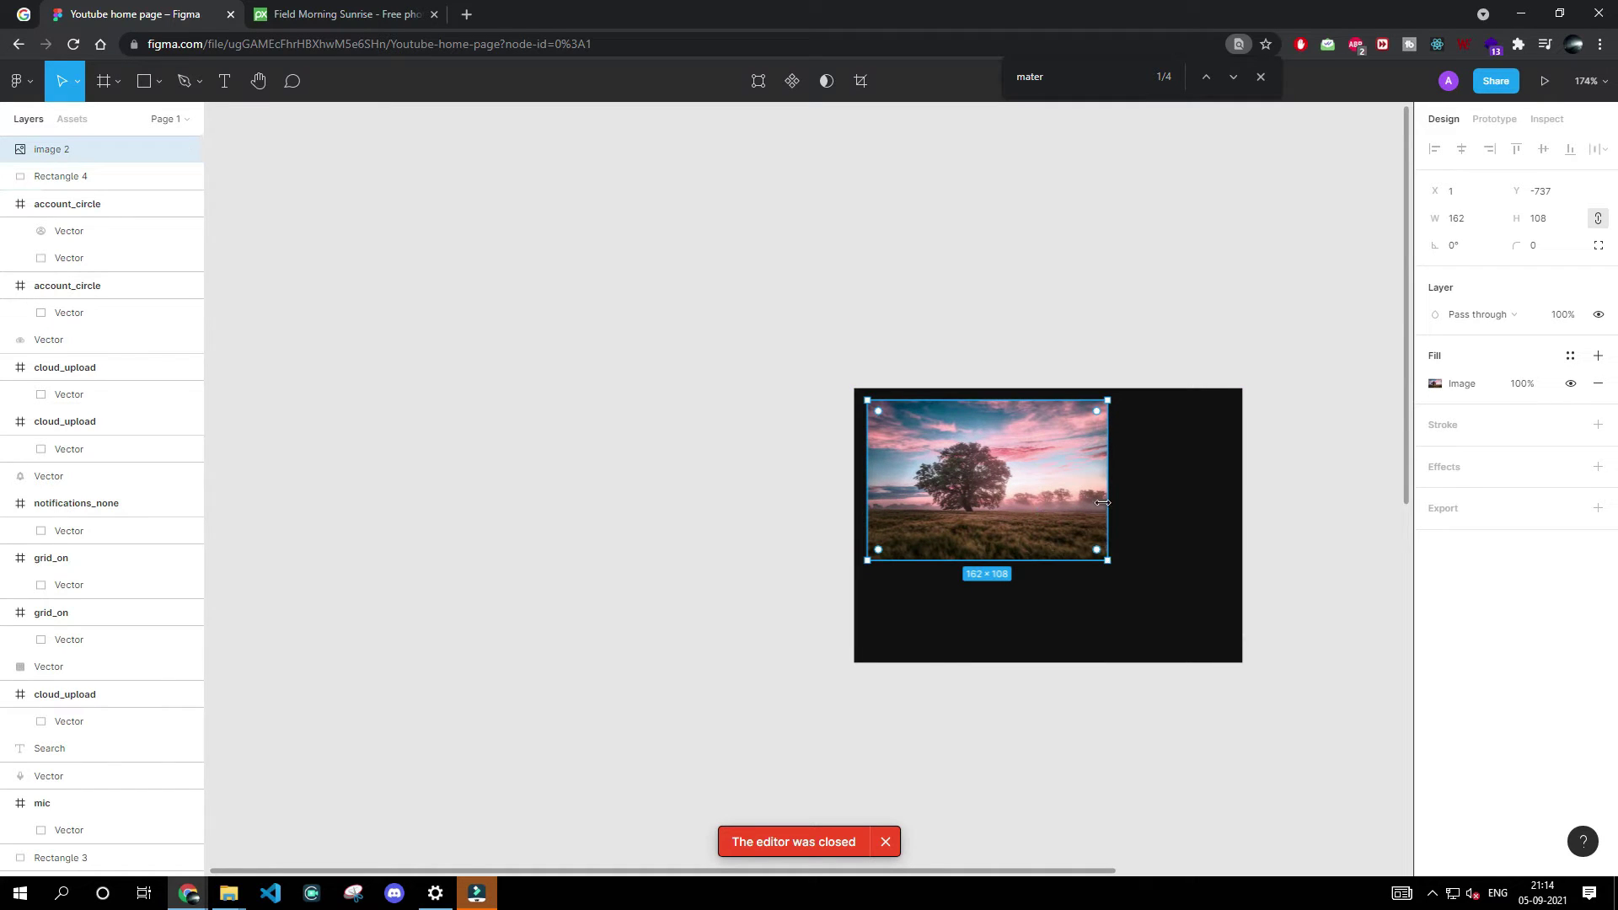
mouse_move(1107, 497)
left_mouse_down()
mouse_move(1227, 501)
mouse_move(1146, 500)
left_mouse_up()
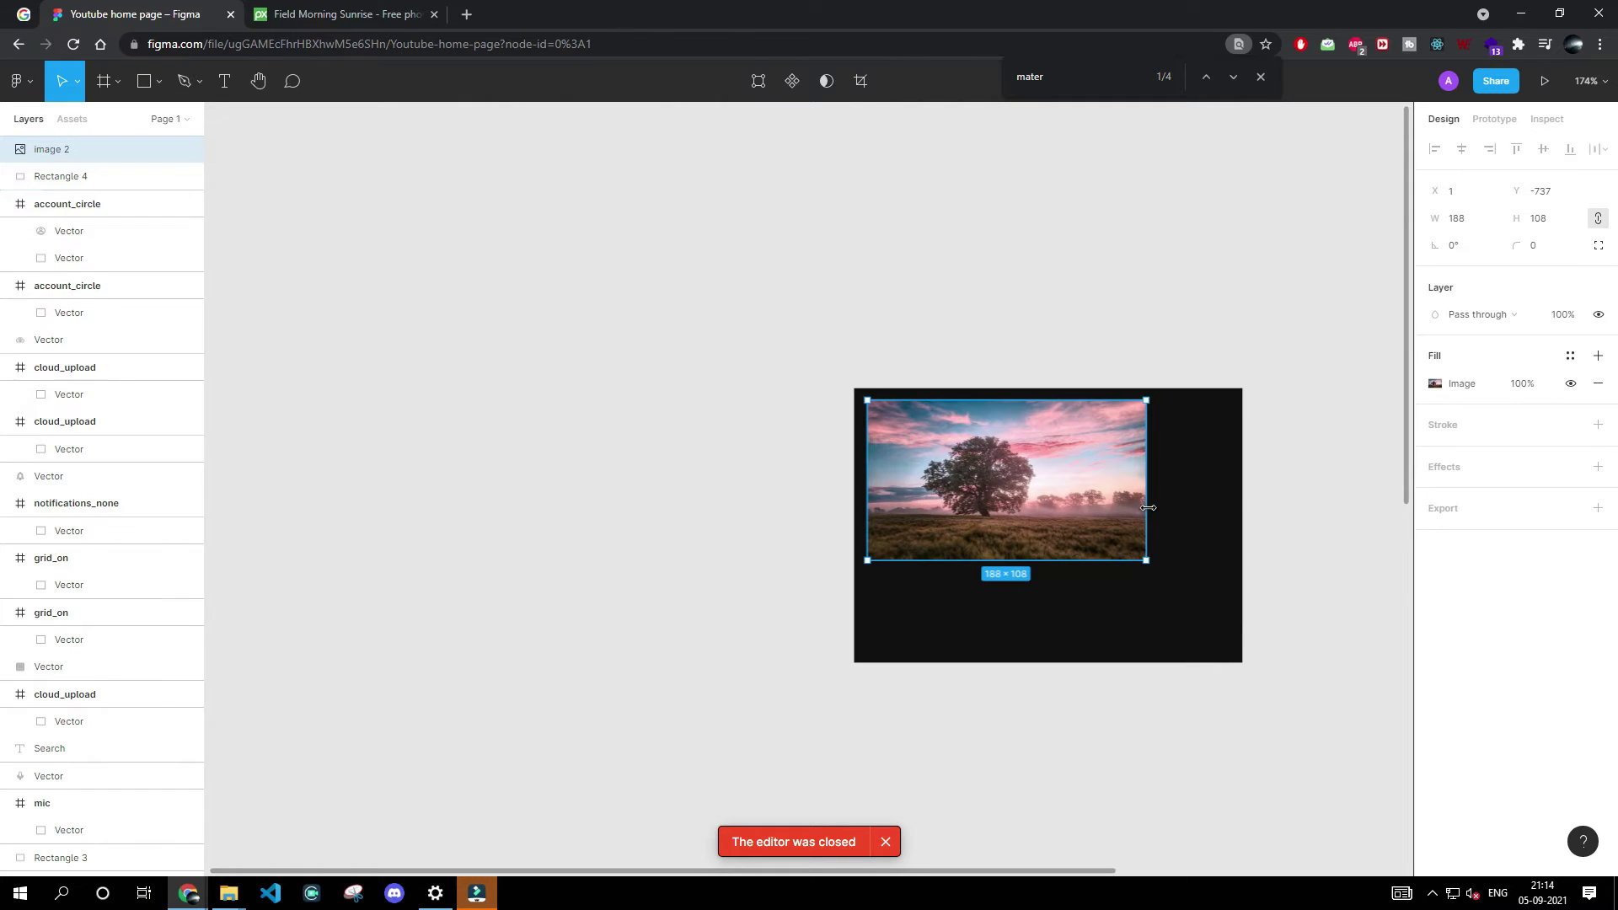
left_click(1203, 509)
left_click_drag(1241, 523, 1160, 526)
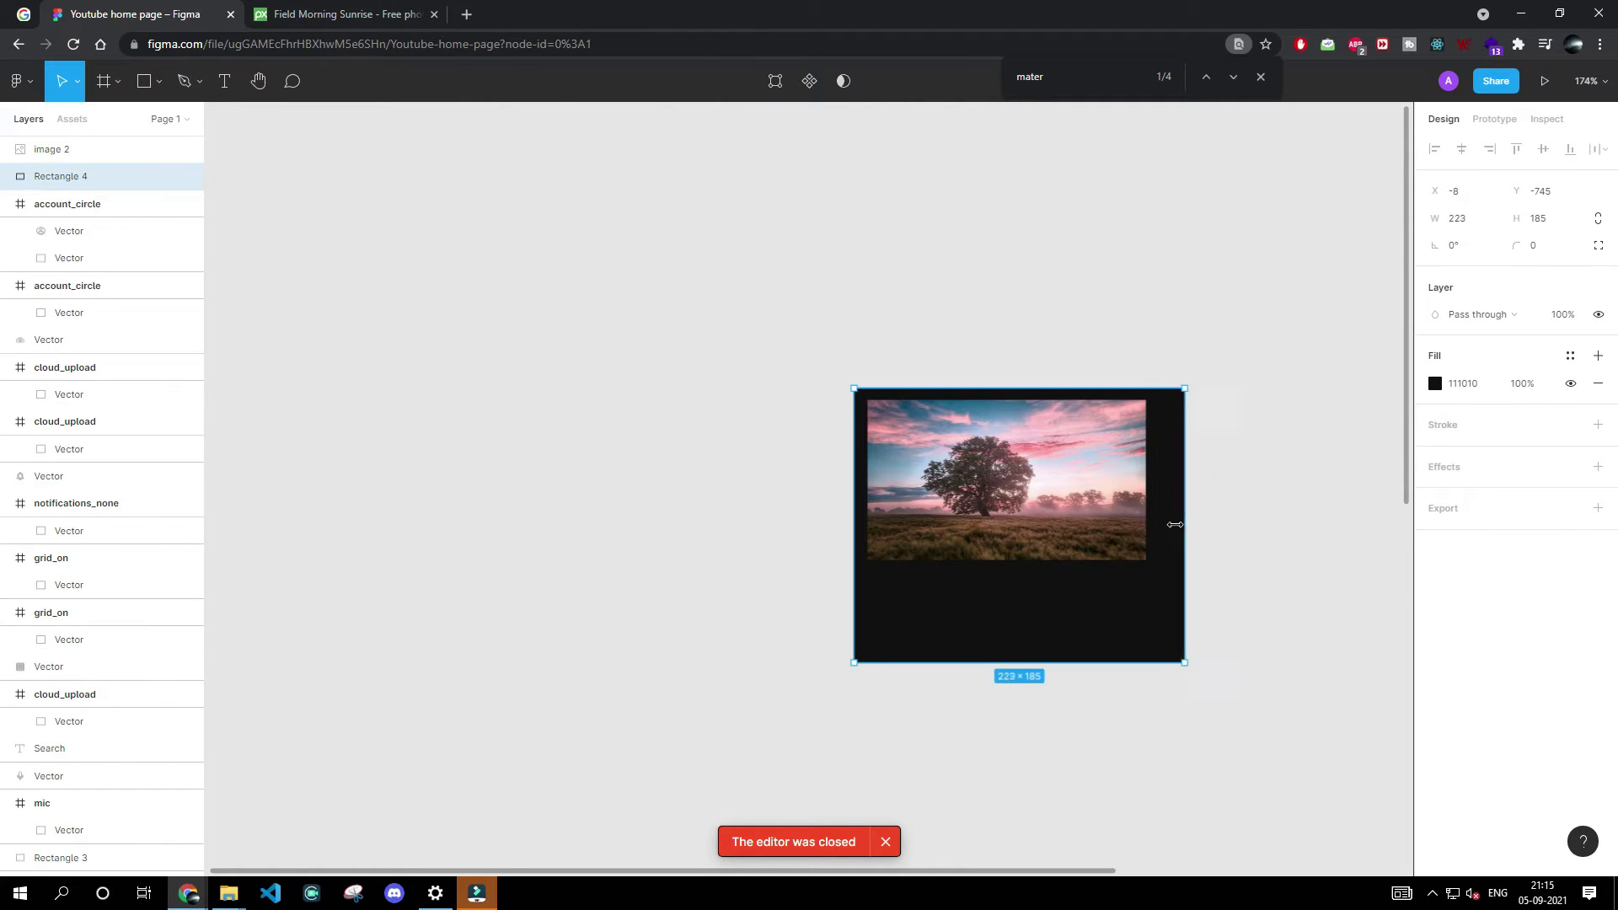
- Drop an account_circle icon from the Material Design Icons plugin onto the card
left_click(1242, 542)
scroll(1113, 634, "down", 1)
scroll(1112, 635, "up", 1)
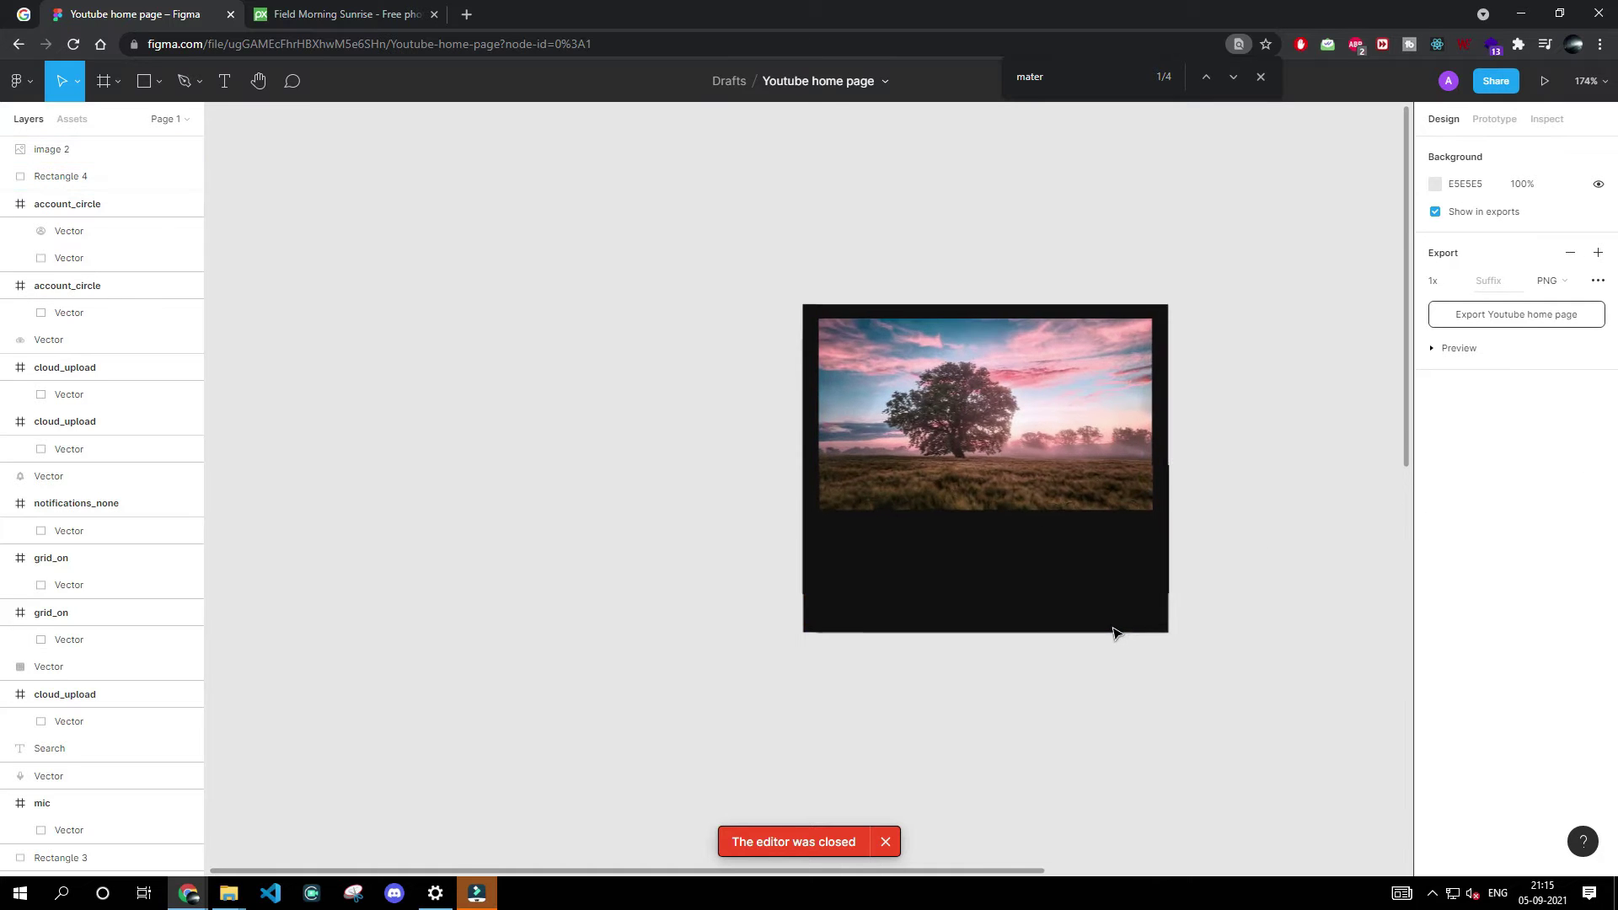
scroll(946, 567, "up", 2)
scroll(946, 567, "up", 1)
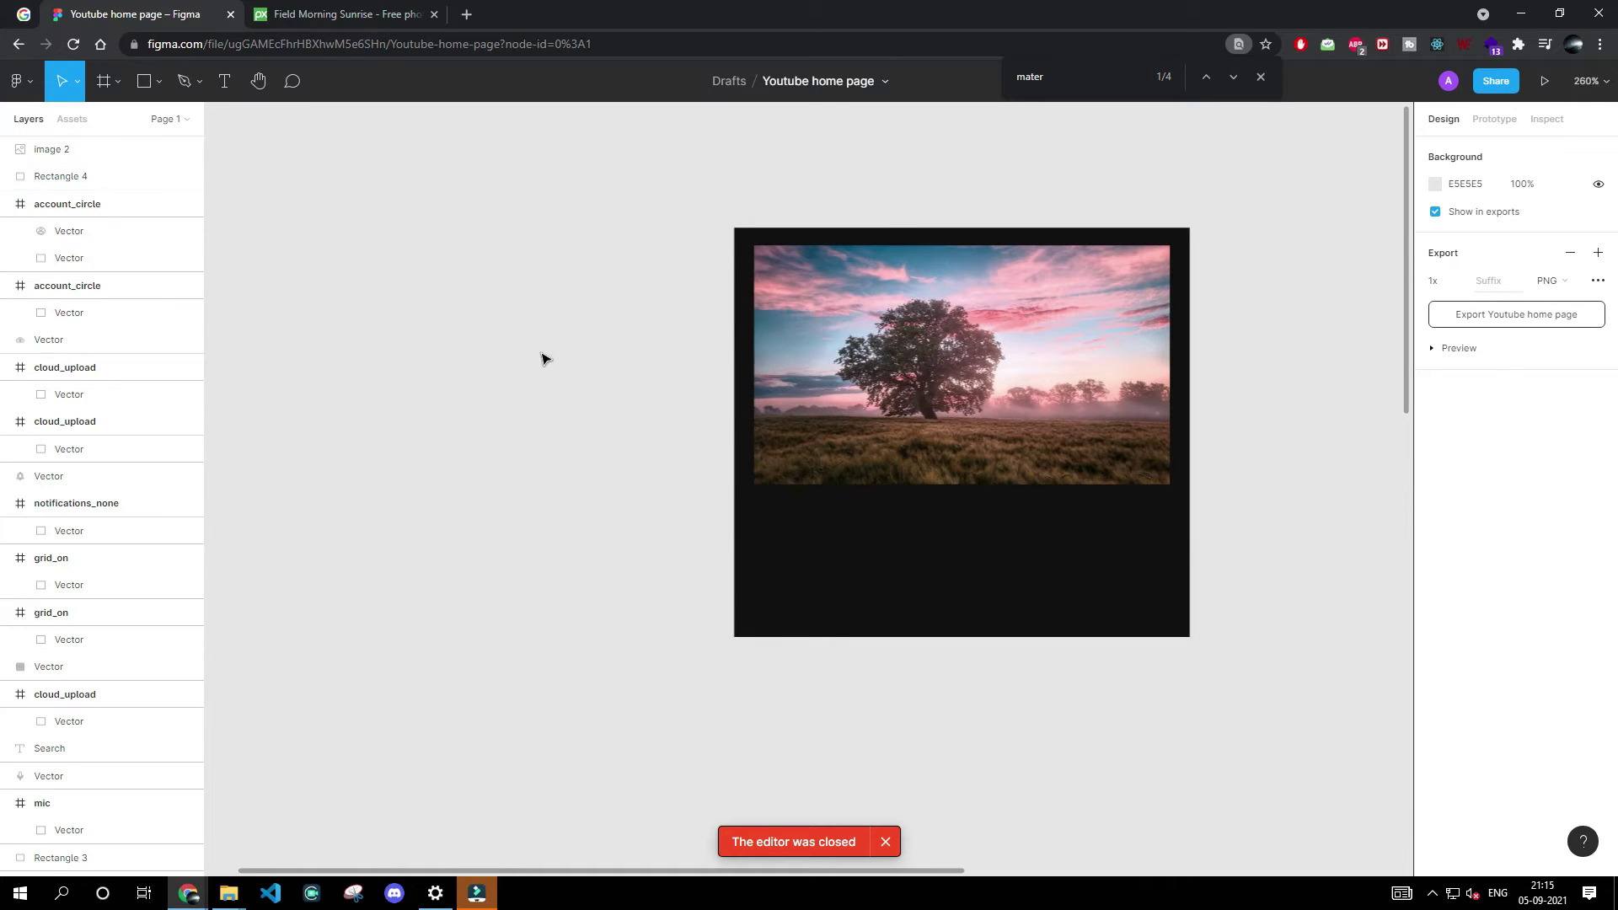
right_click(575, 345)
left_click(806, 401)
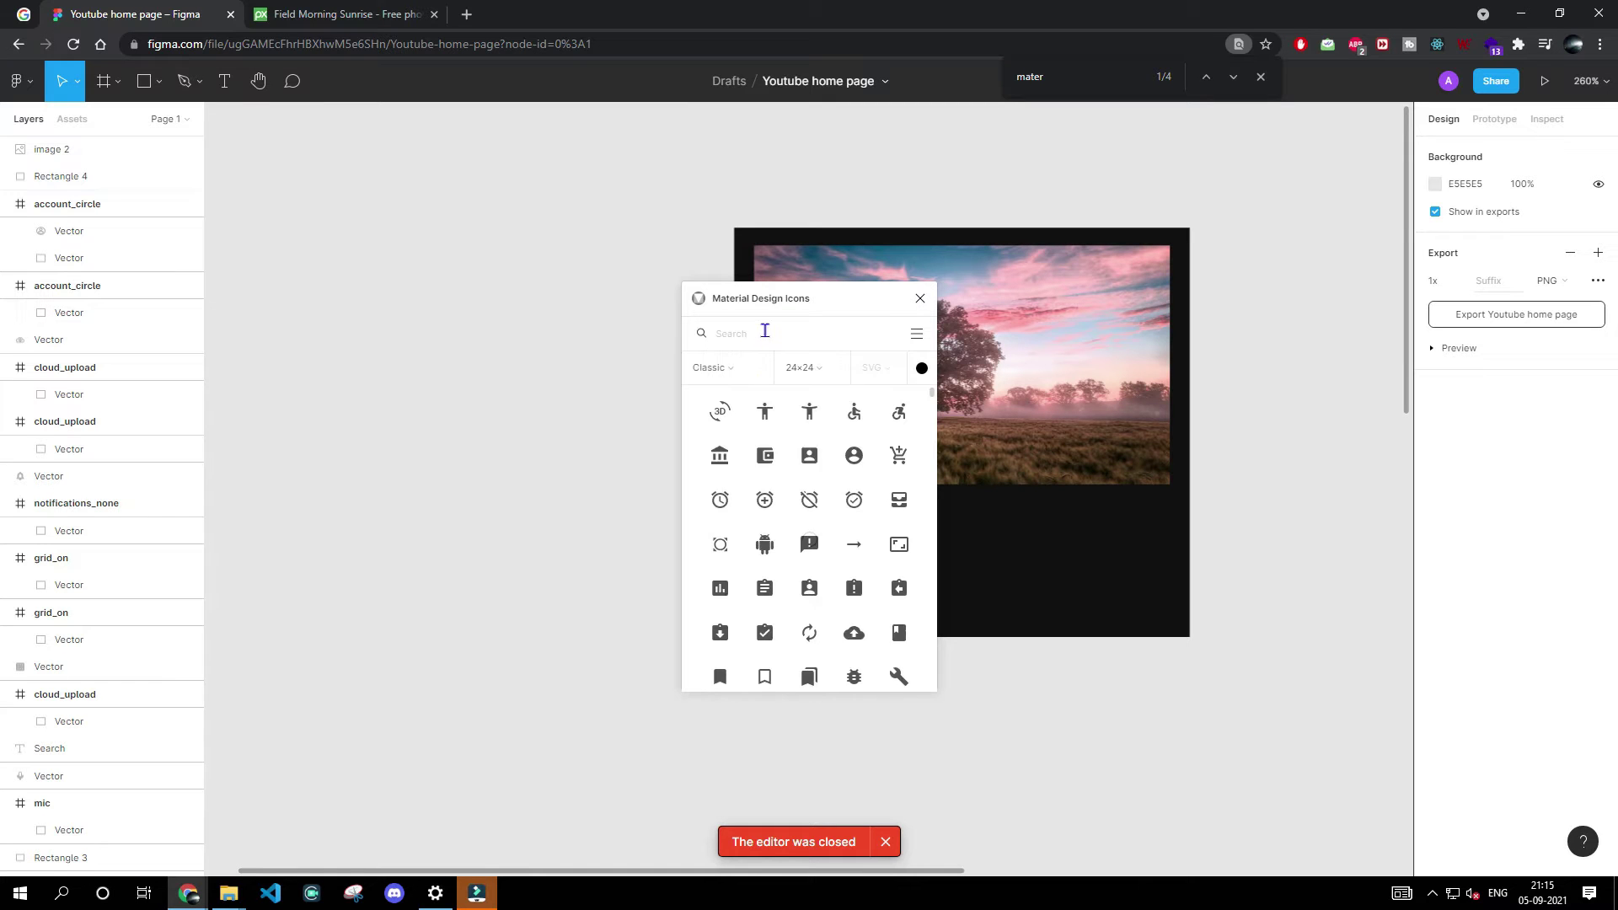
left_click_drag(854, 455, 1146, 563)
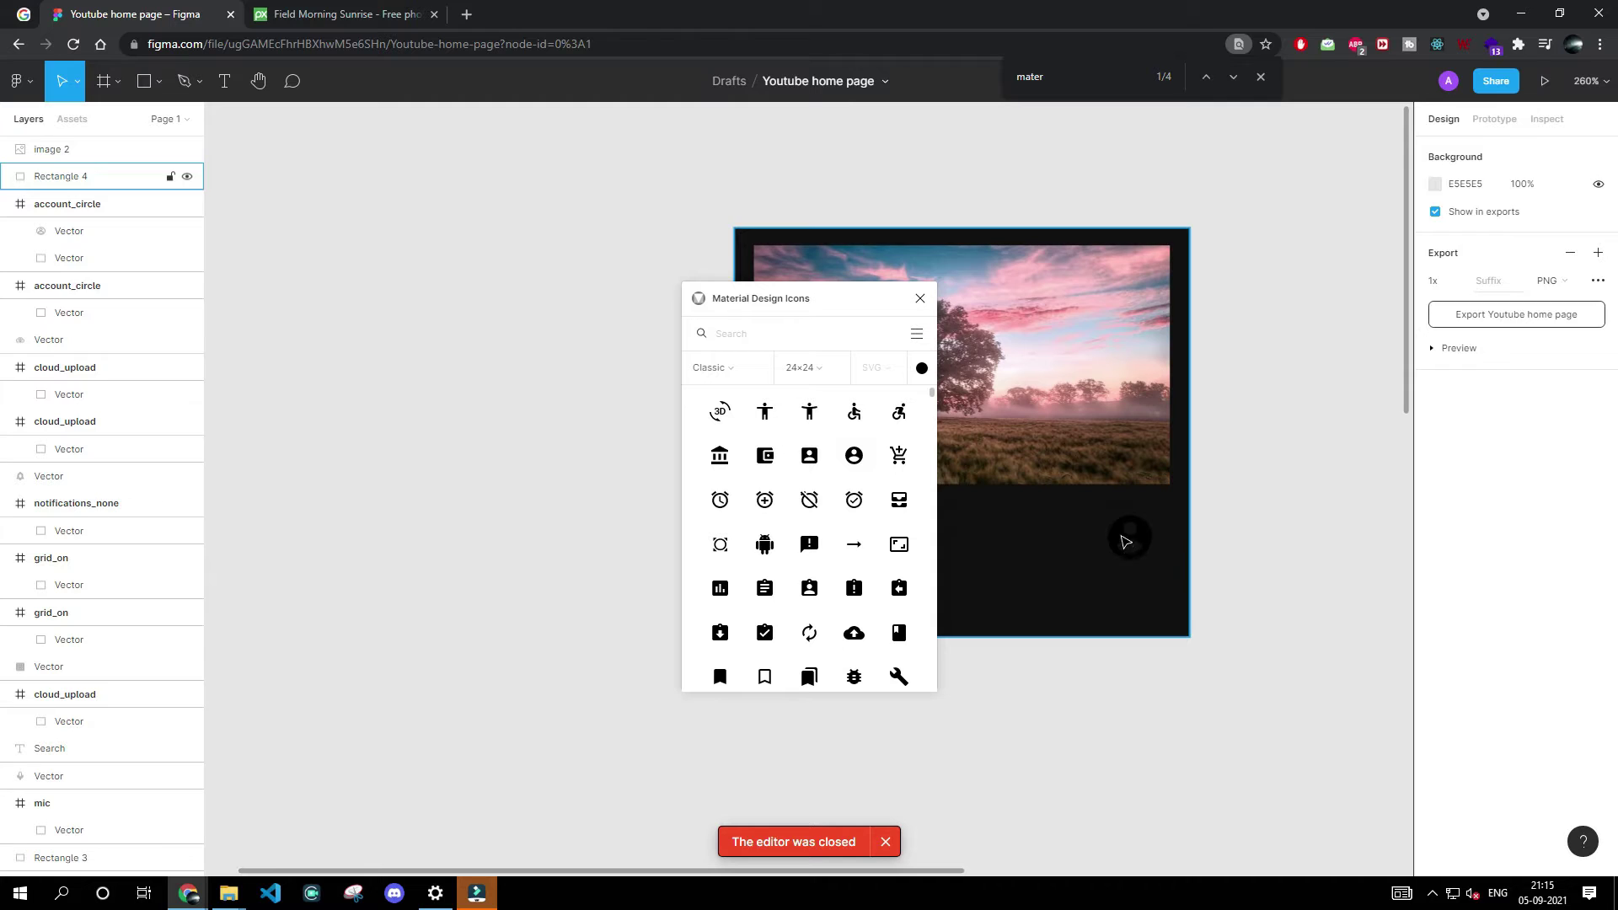
- Make the account icon white FFFFFF and move it under the thumbnail's left edge
left_click(1435, 520)
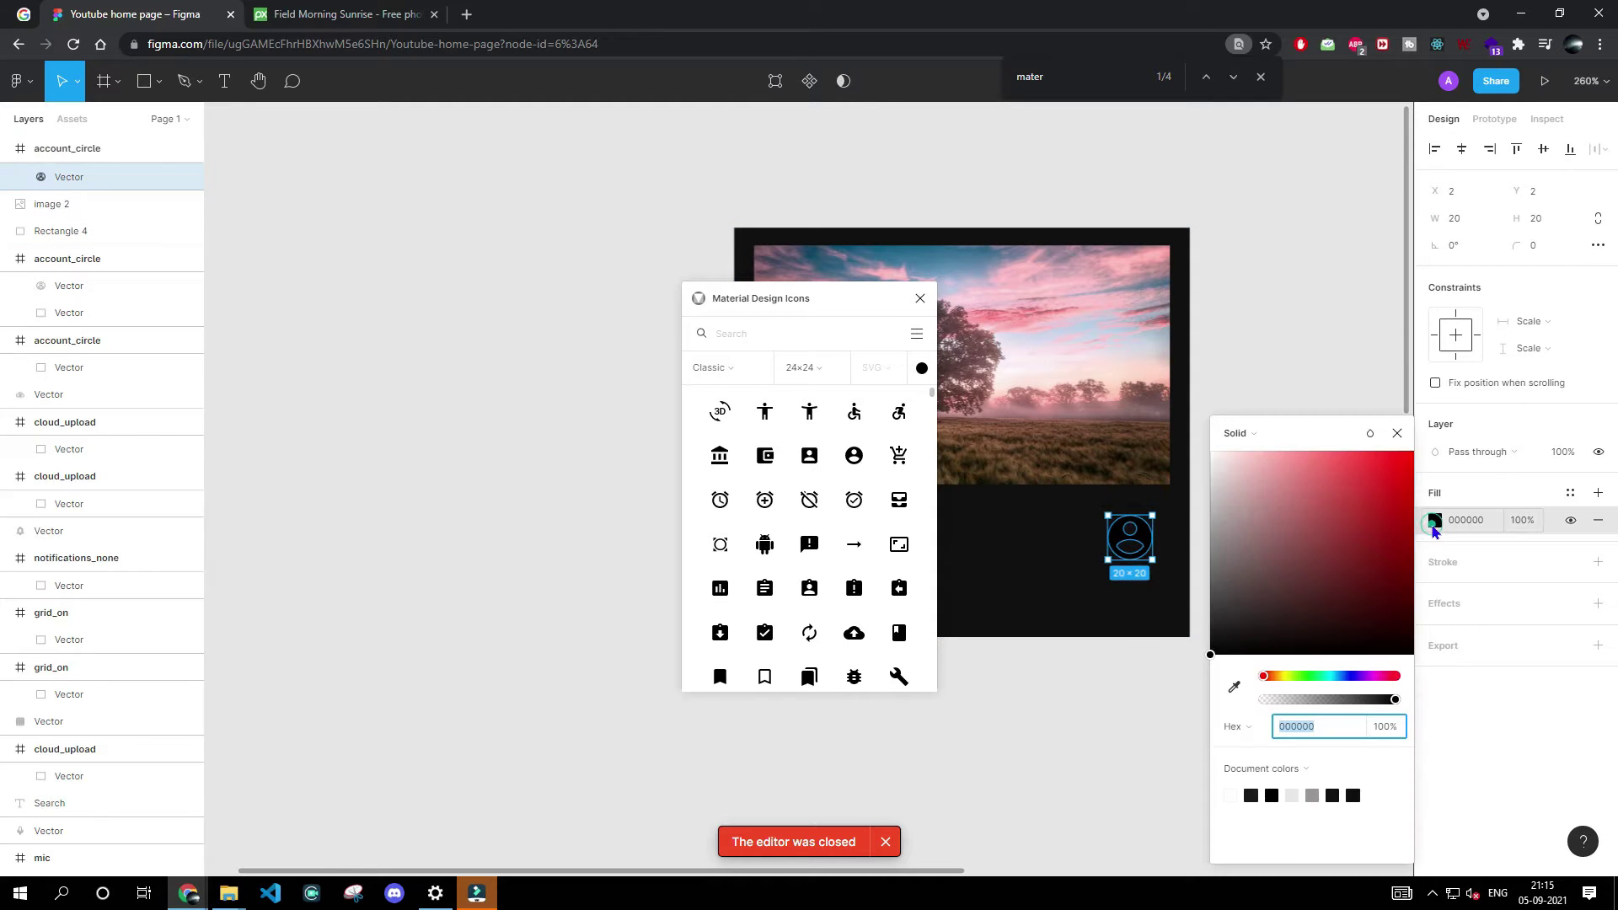
left_click(1212, 453)
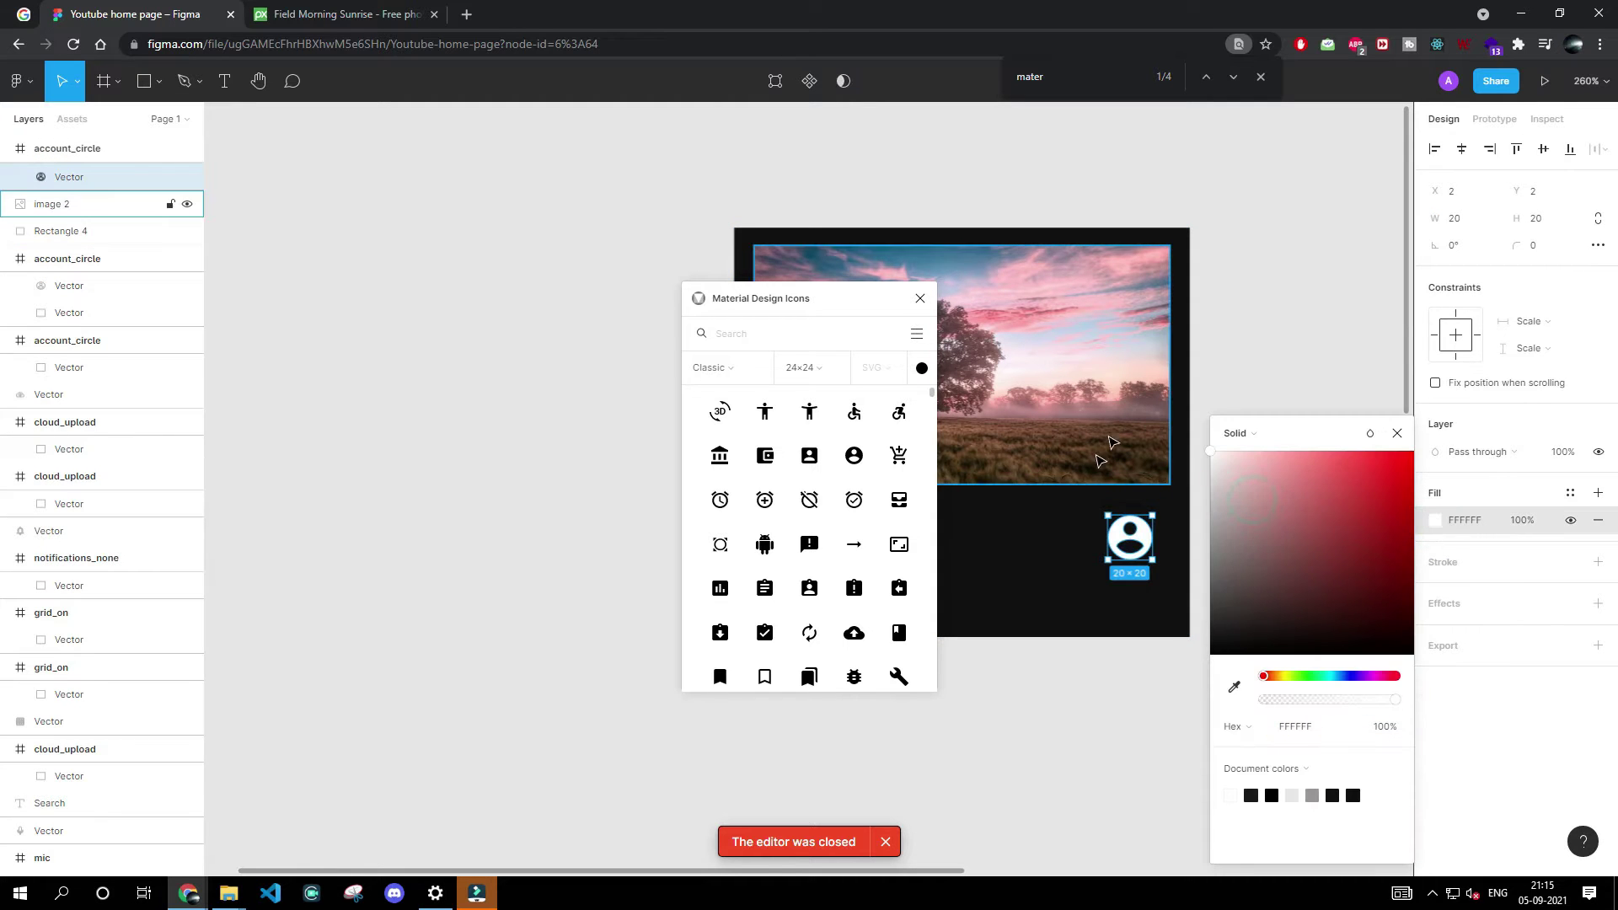
left_click(920, 298)
left_click(1125, 535)
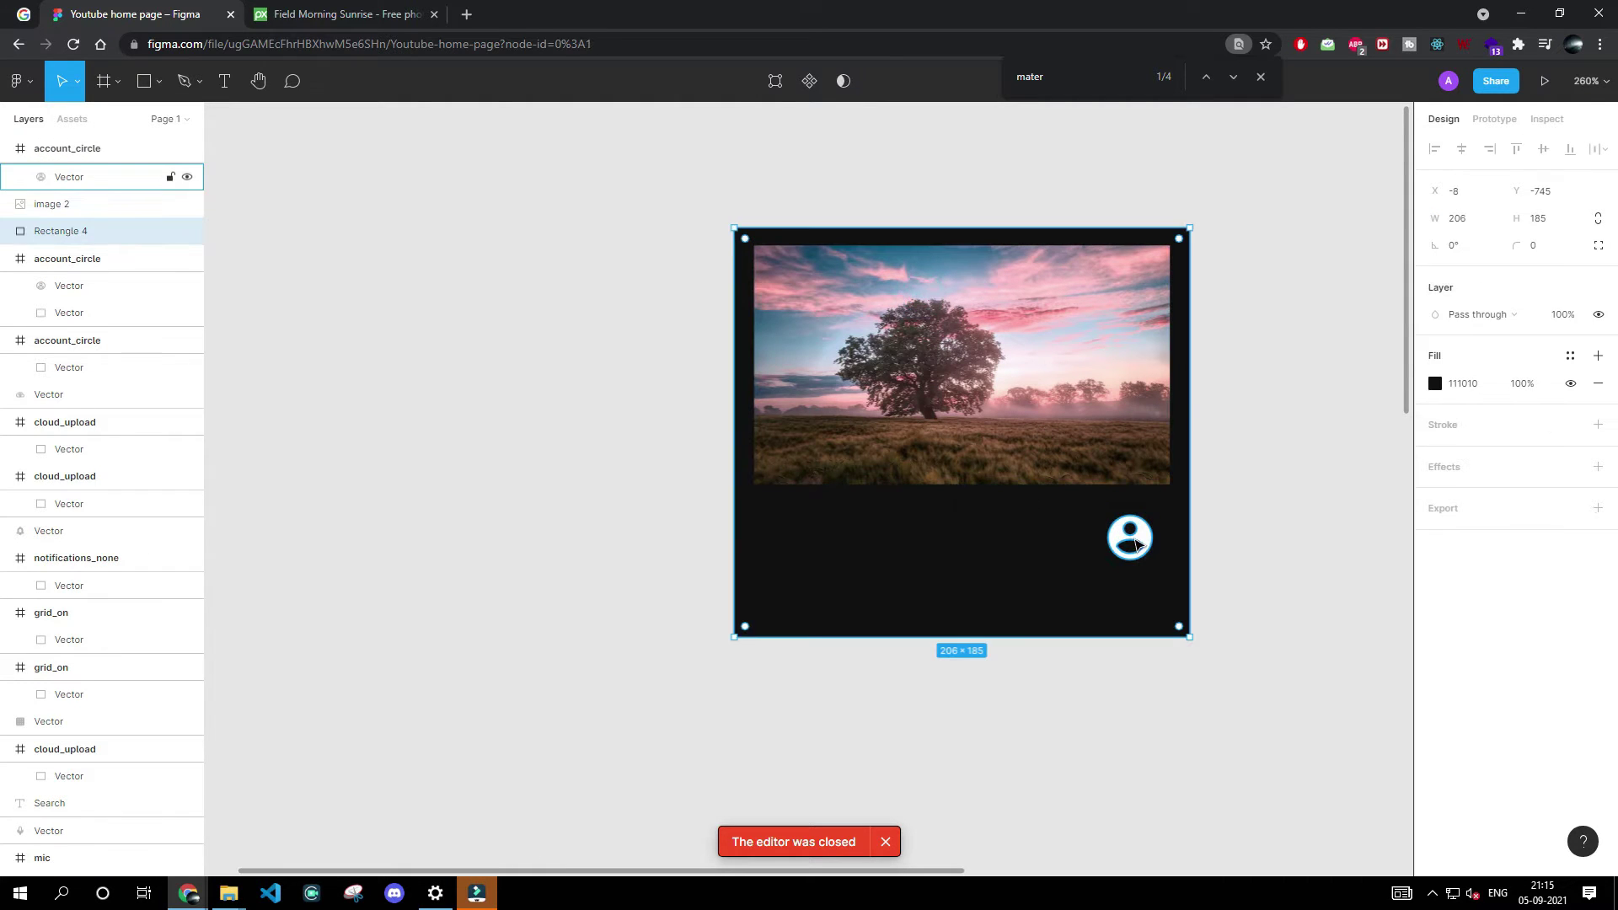
left_click(1130, 537)
left_click_drag(1129, 537, 776, 533)
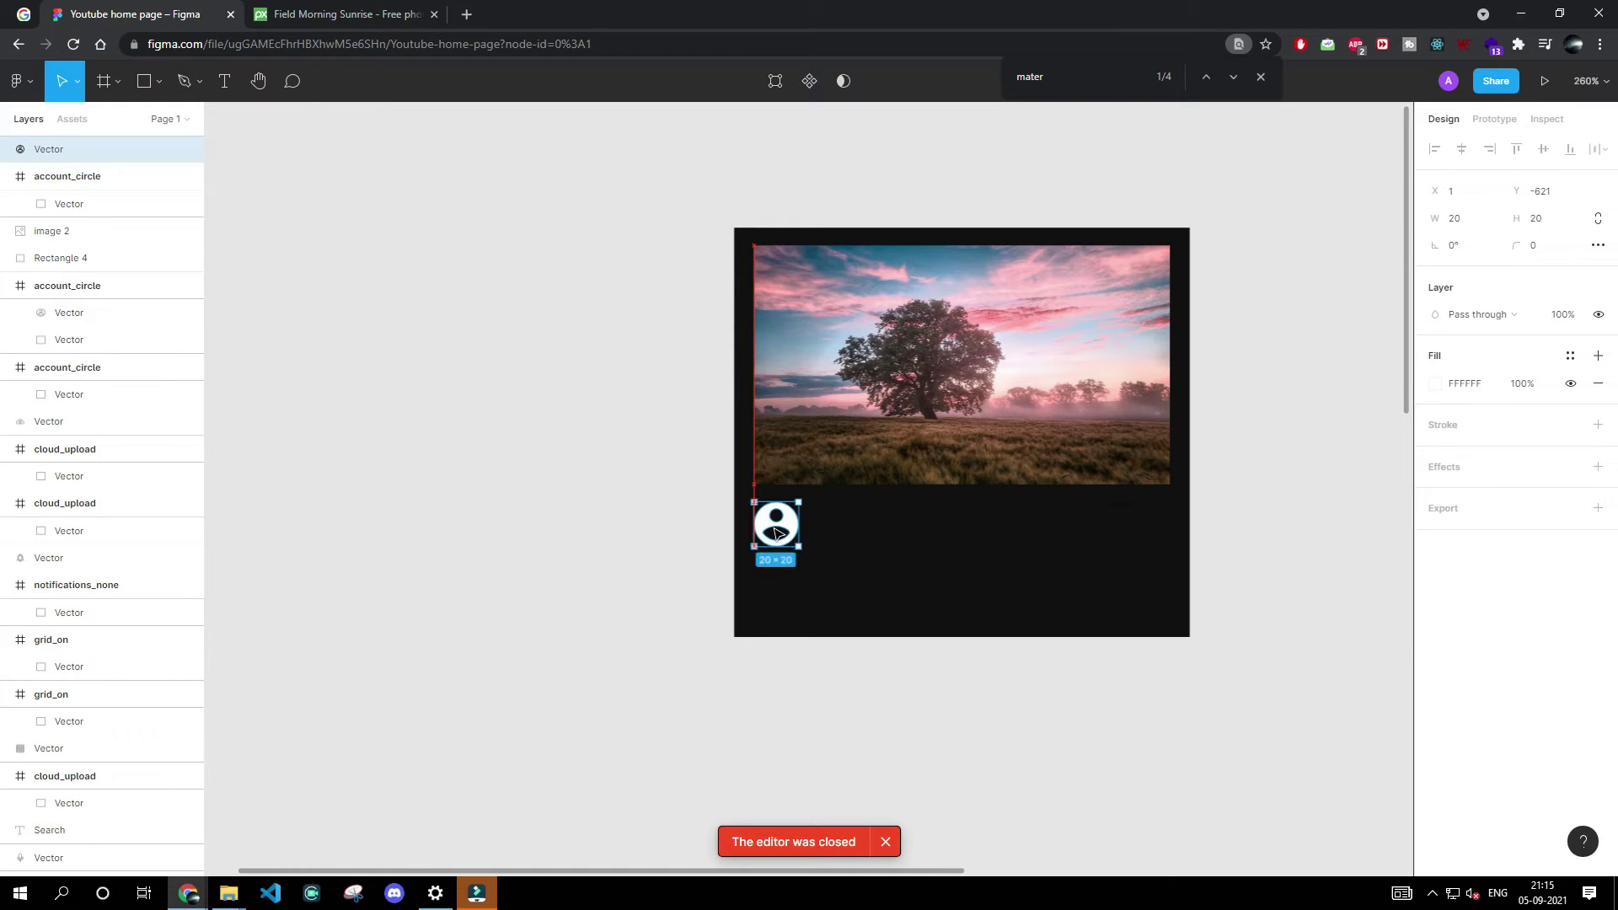
left_click(857, 549)
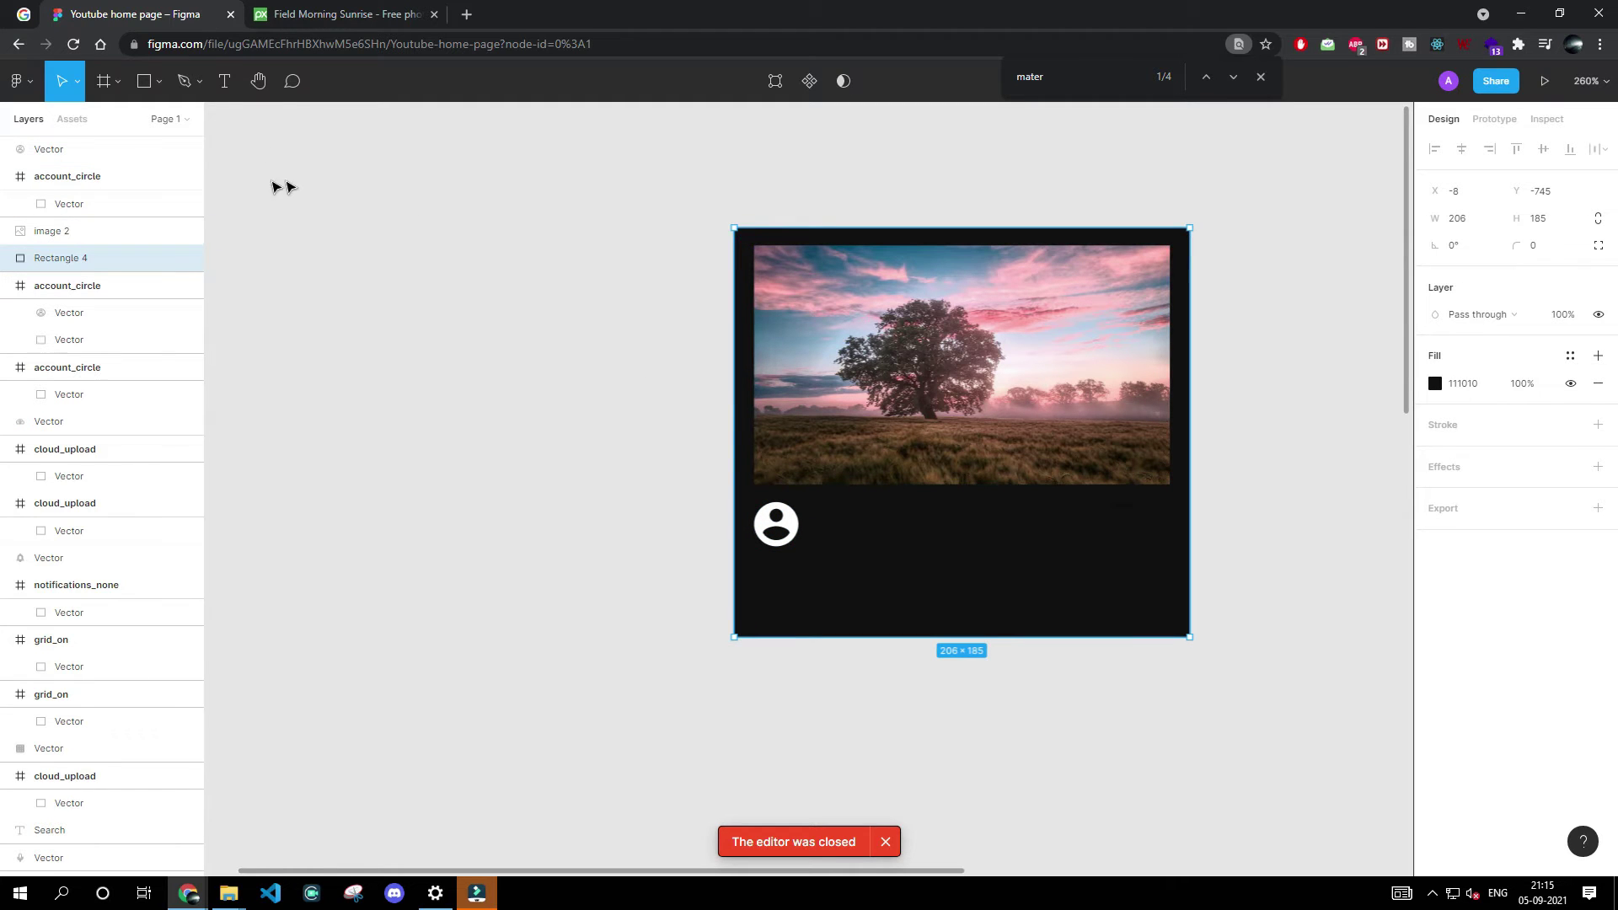
- Add the title 'This is a beautiful nature video' beside the icon in white, font size 8
left_click(224, 81)
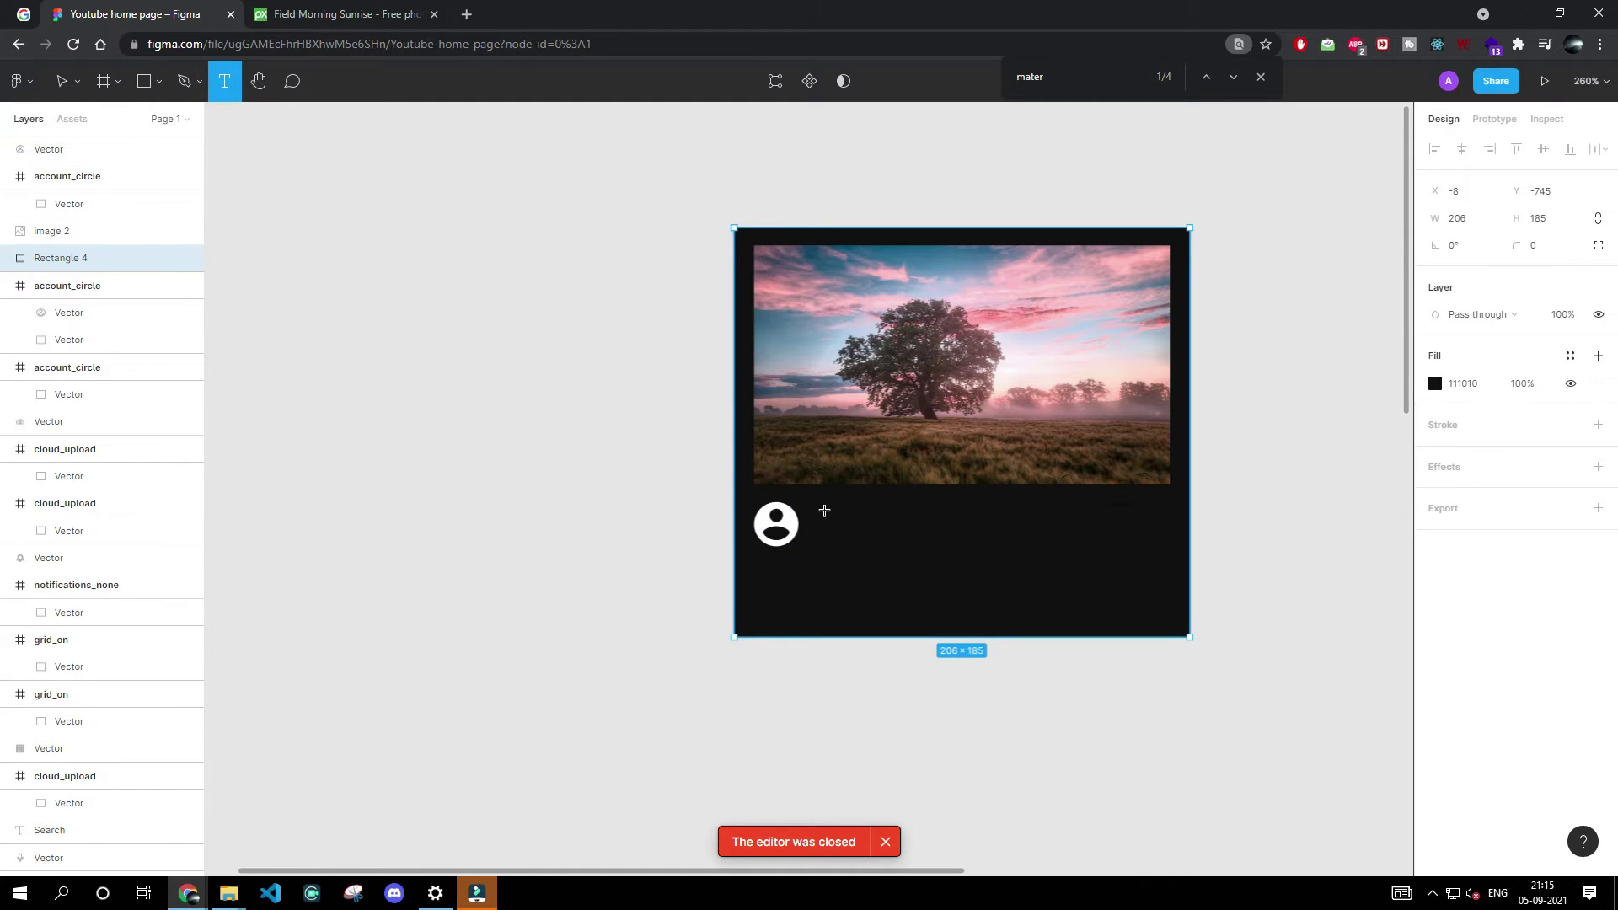
left_click_drag(818, 502, 1128, 547)
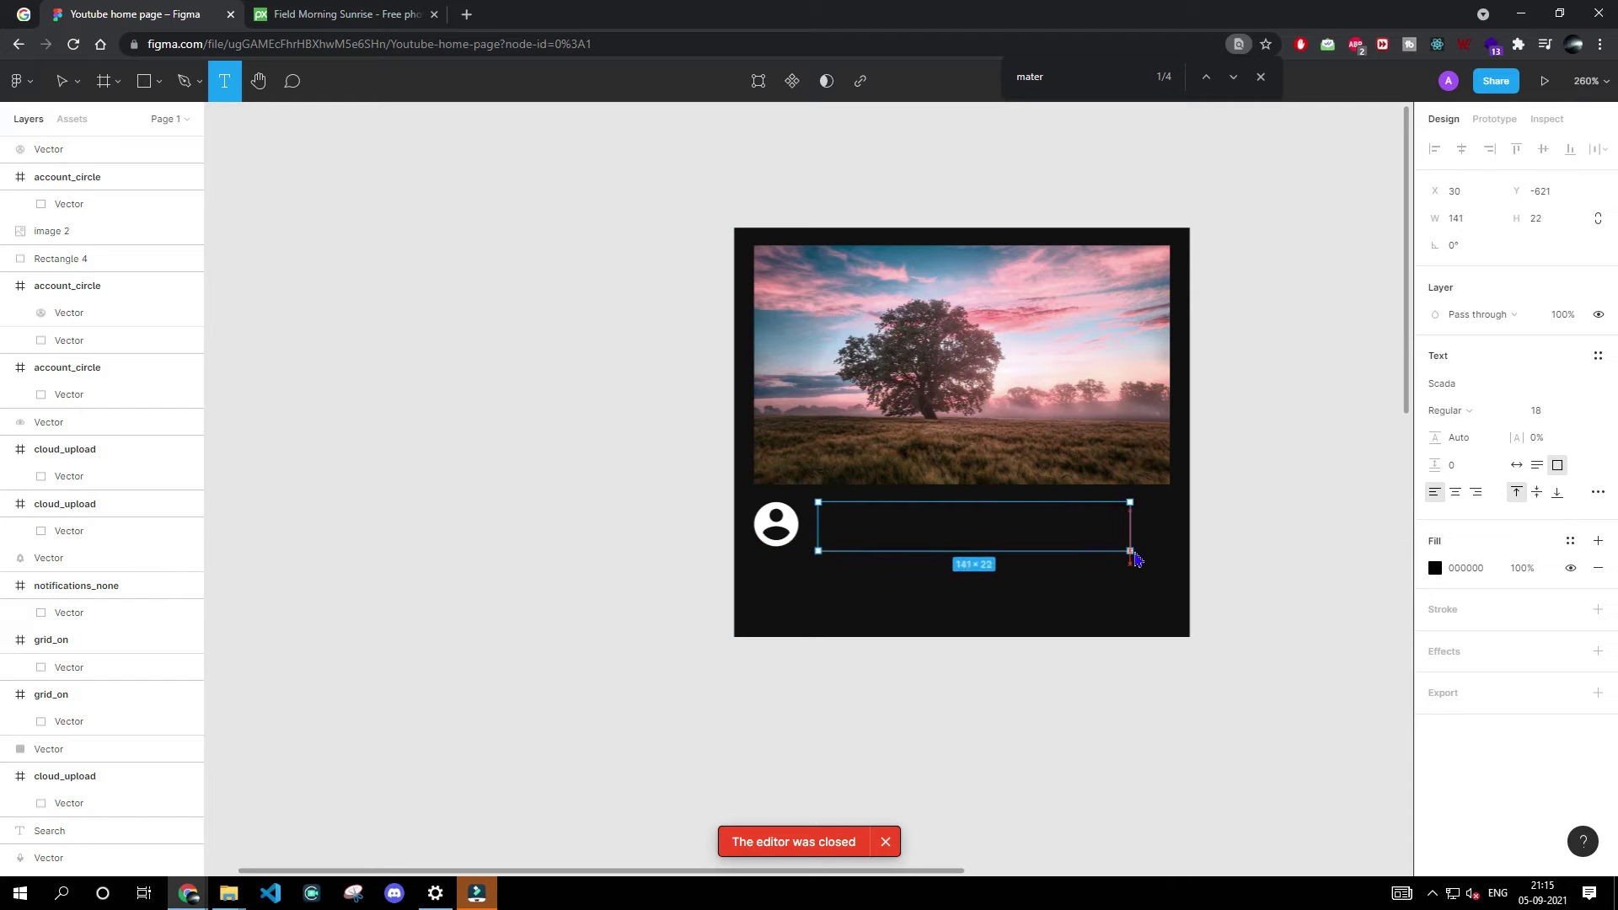
left_click_drag(1130, 553, 1173, 562)
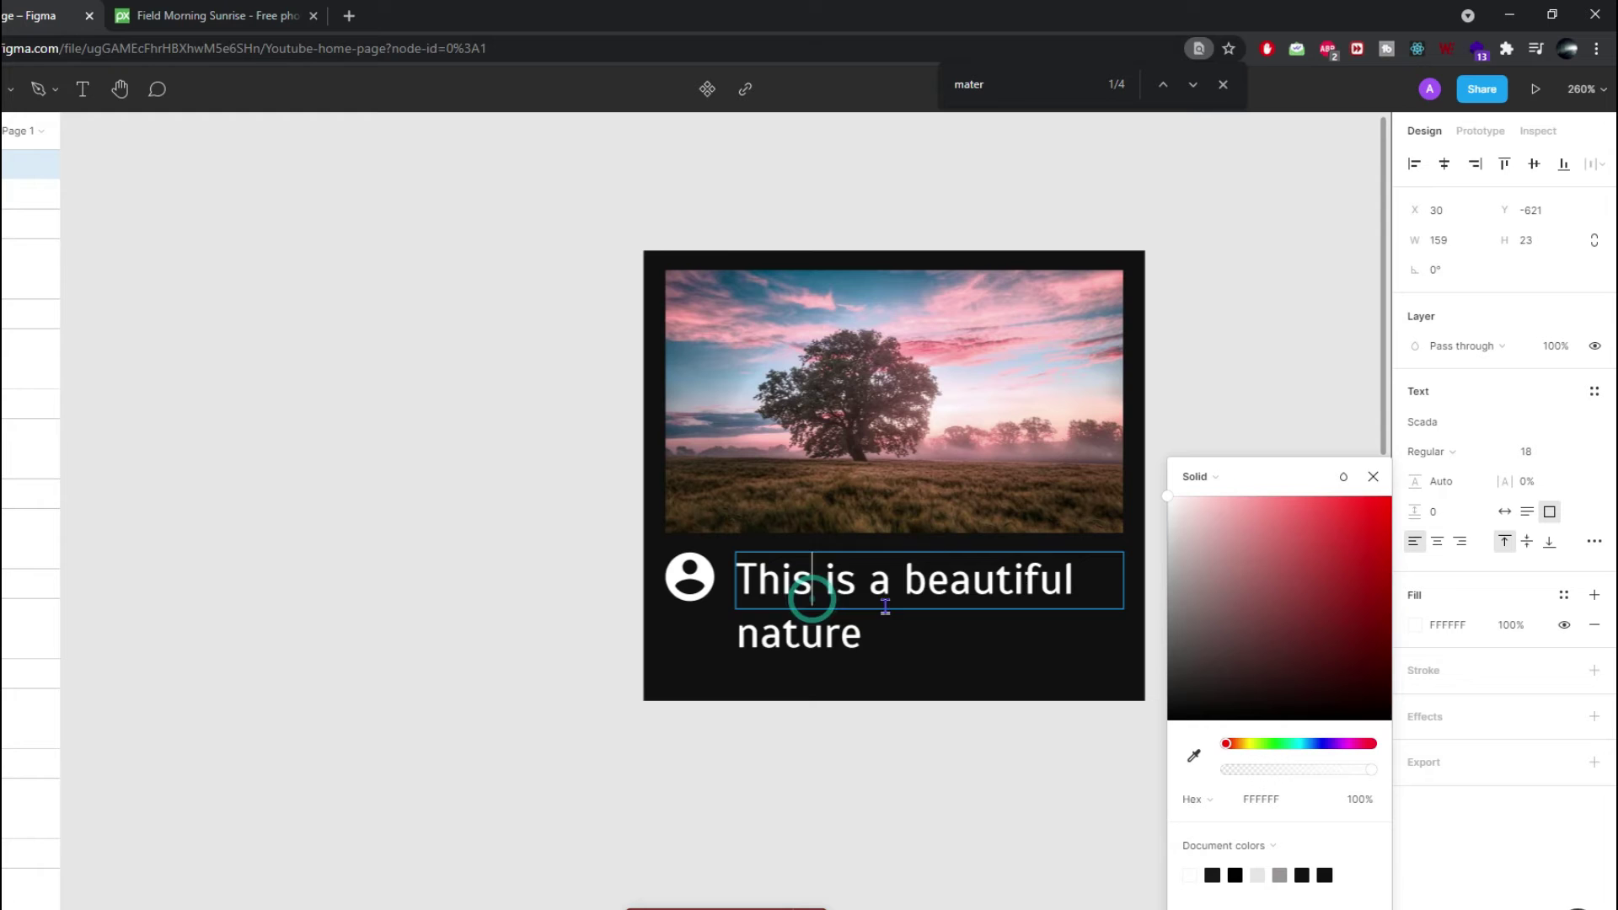
key("ctrl+a")
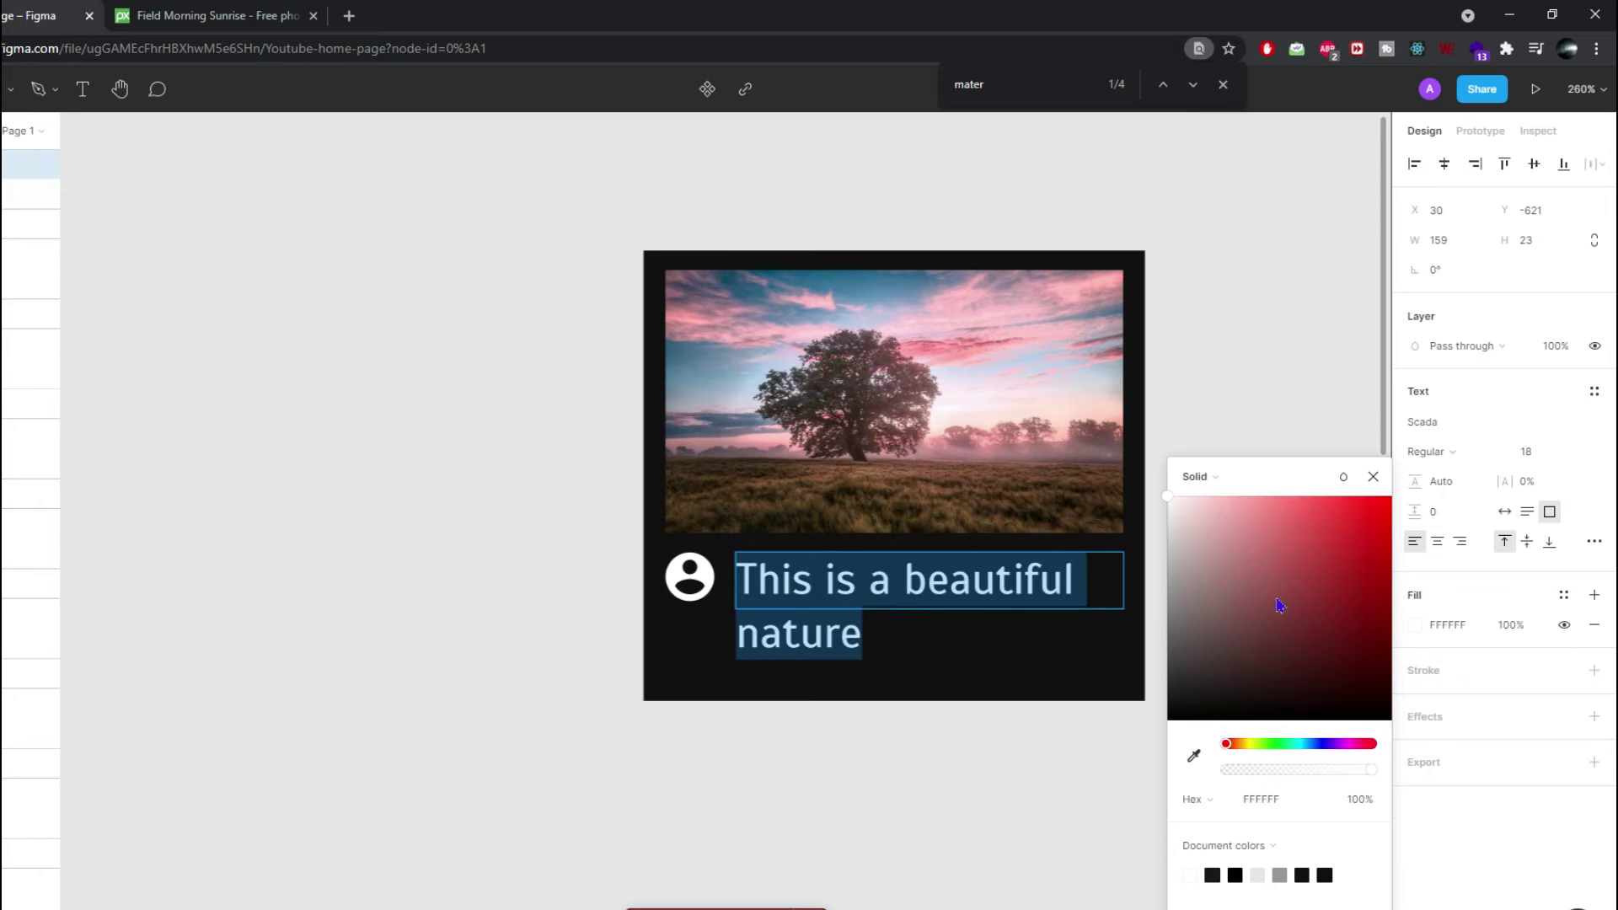
left_click(1537, 455)
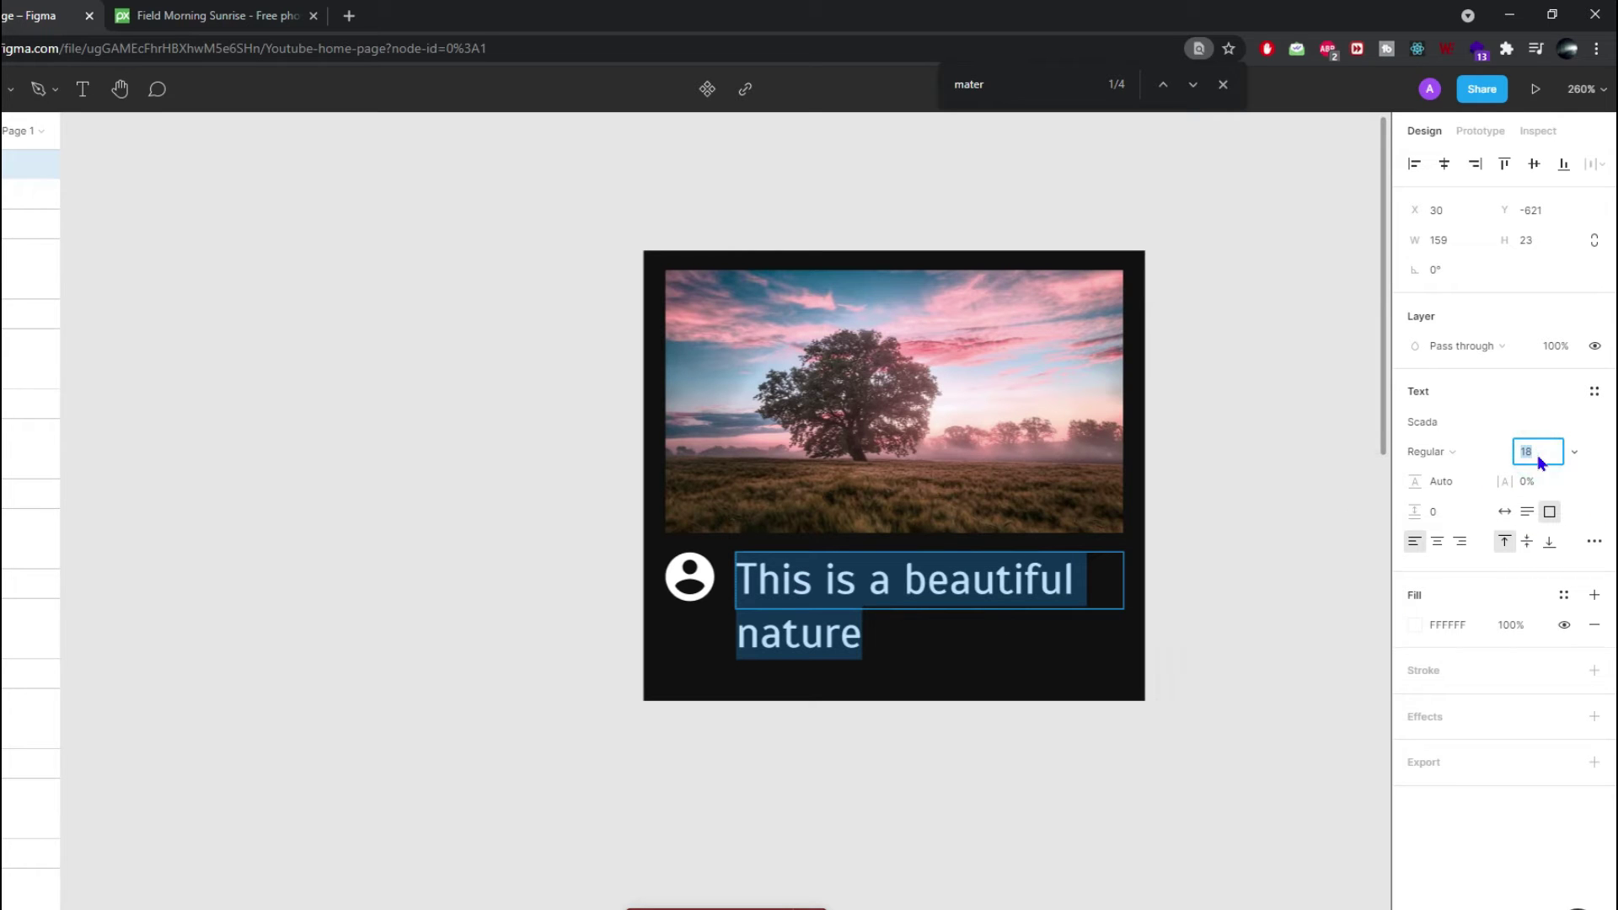
type("19")
key("Down")
key("Down")
key("Down")
key("Down")
key("Down")
key("Down")
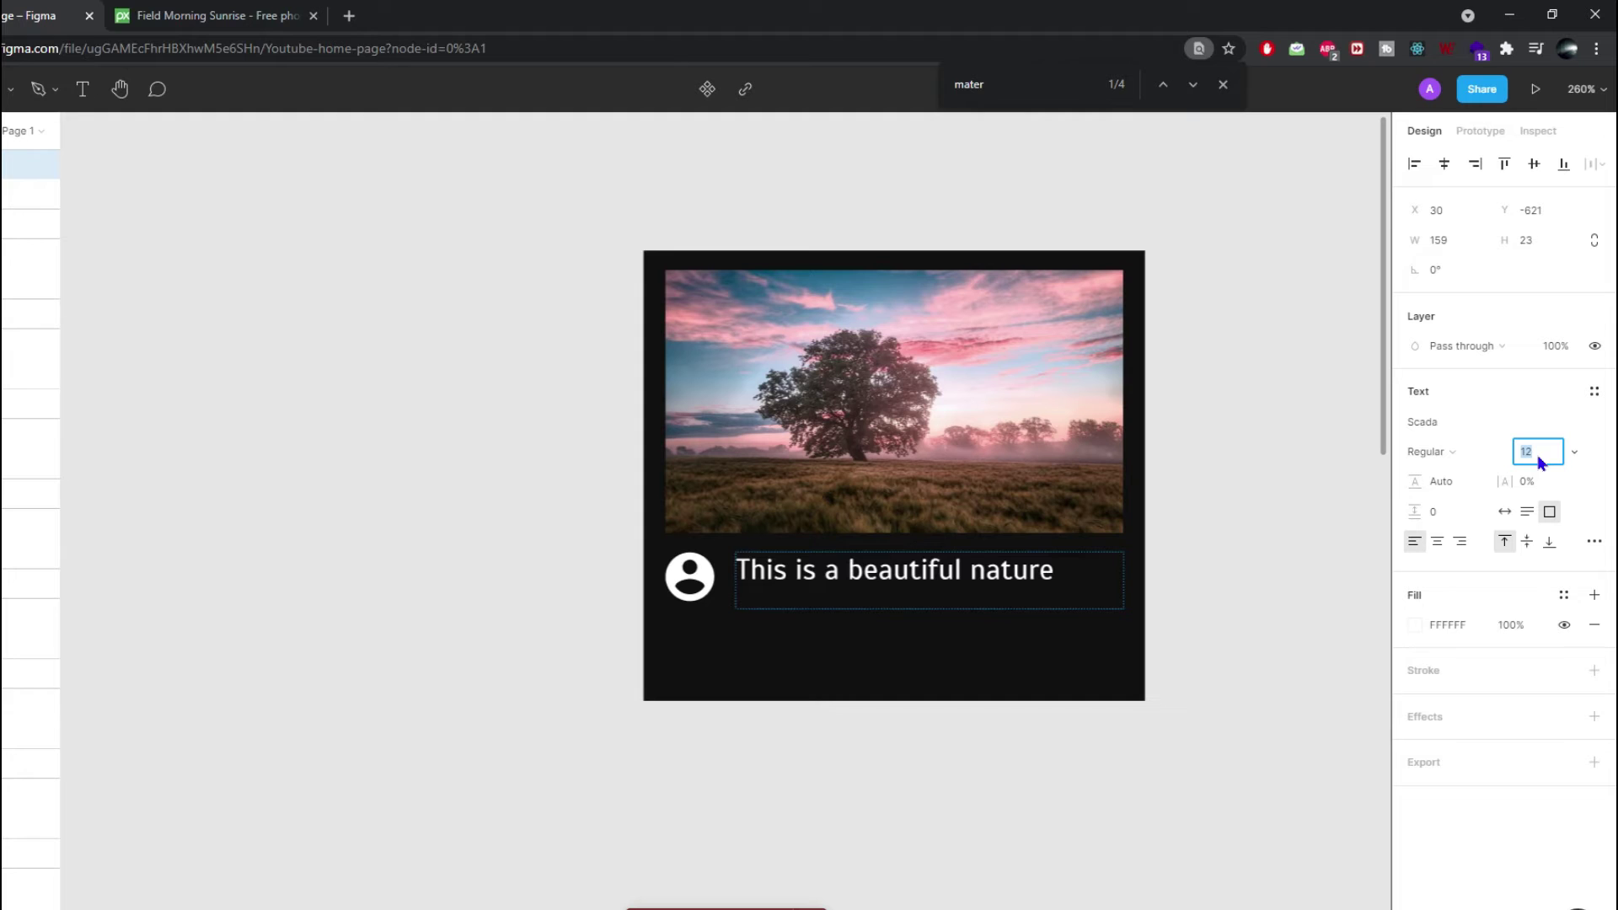
key("Down")
key("Down")
key("Down")
key("Down")
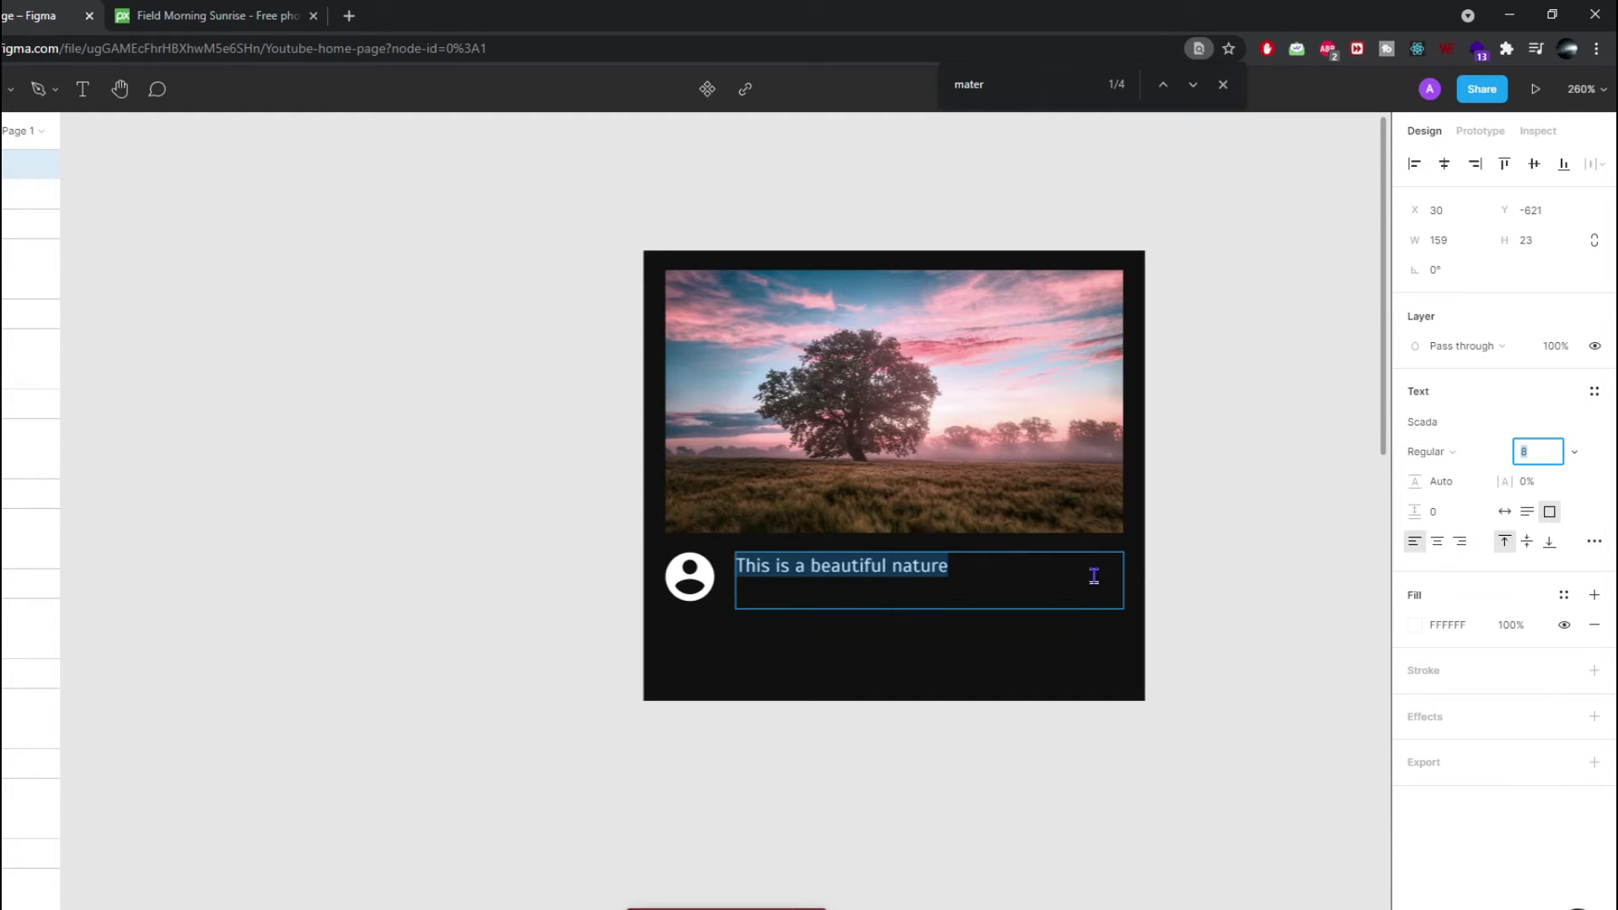
left_click(970, 577)
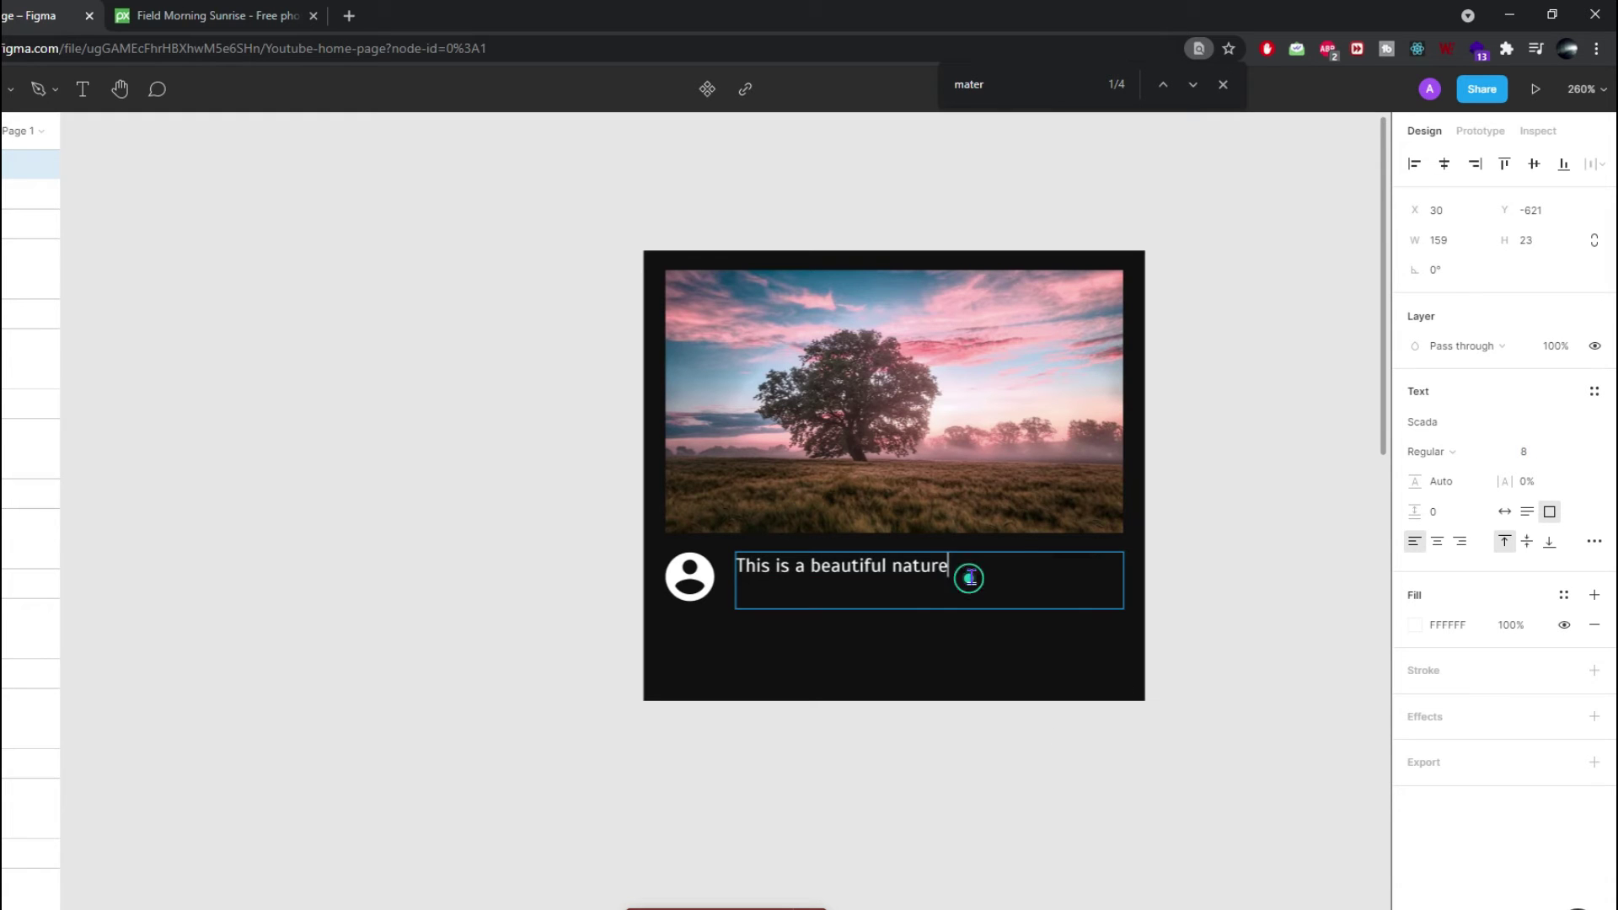
type(" video")
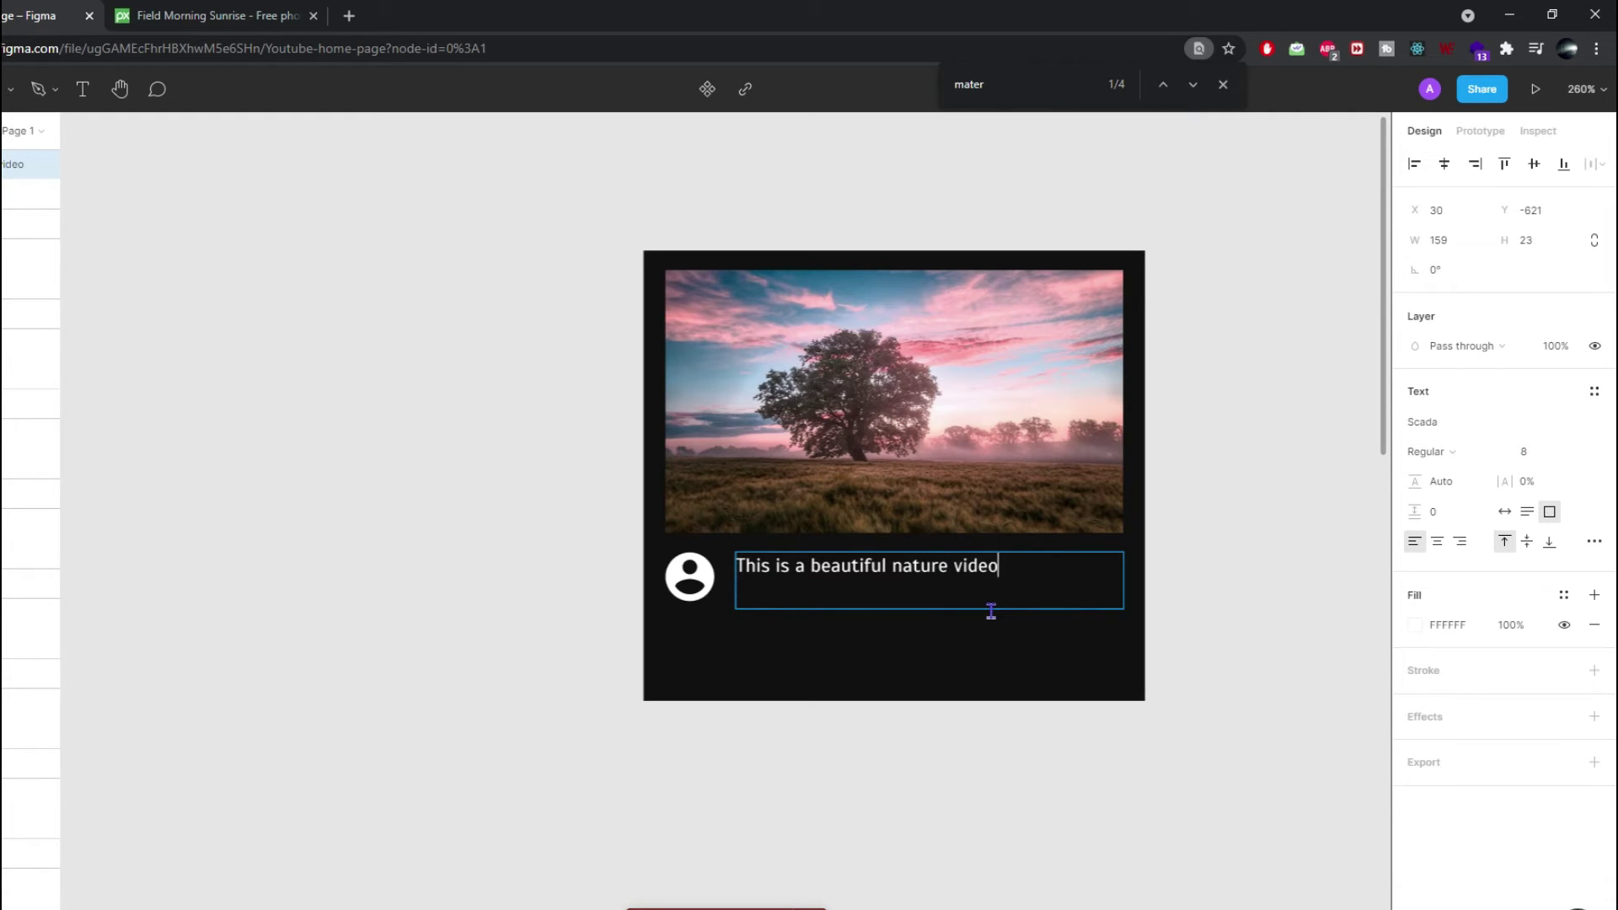
key("Escape")
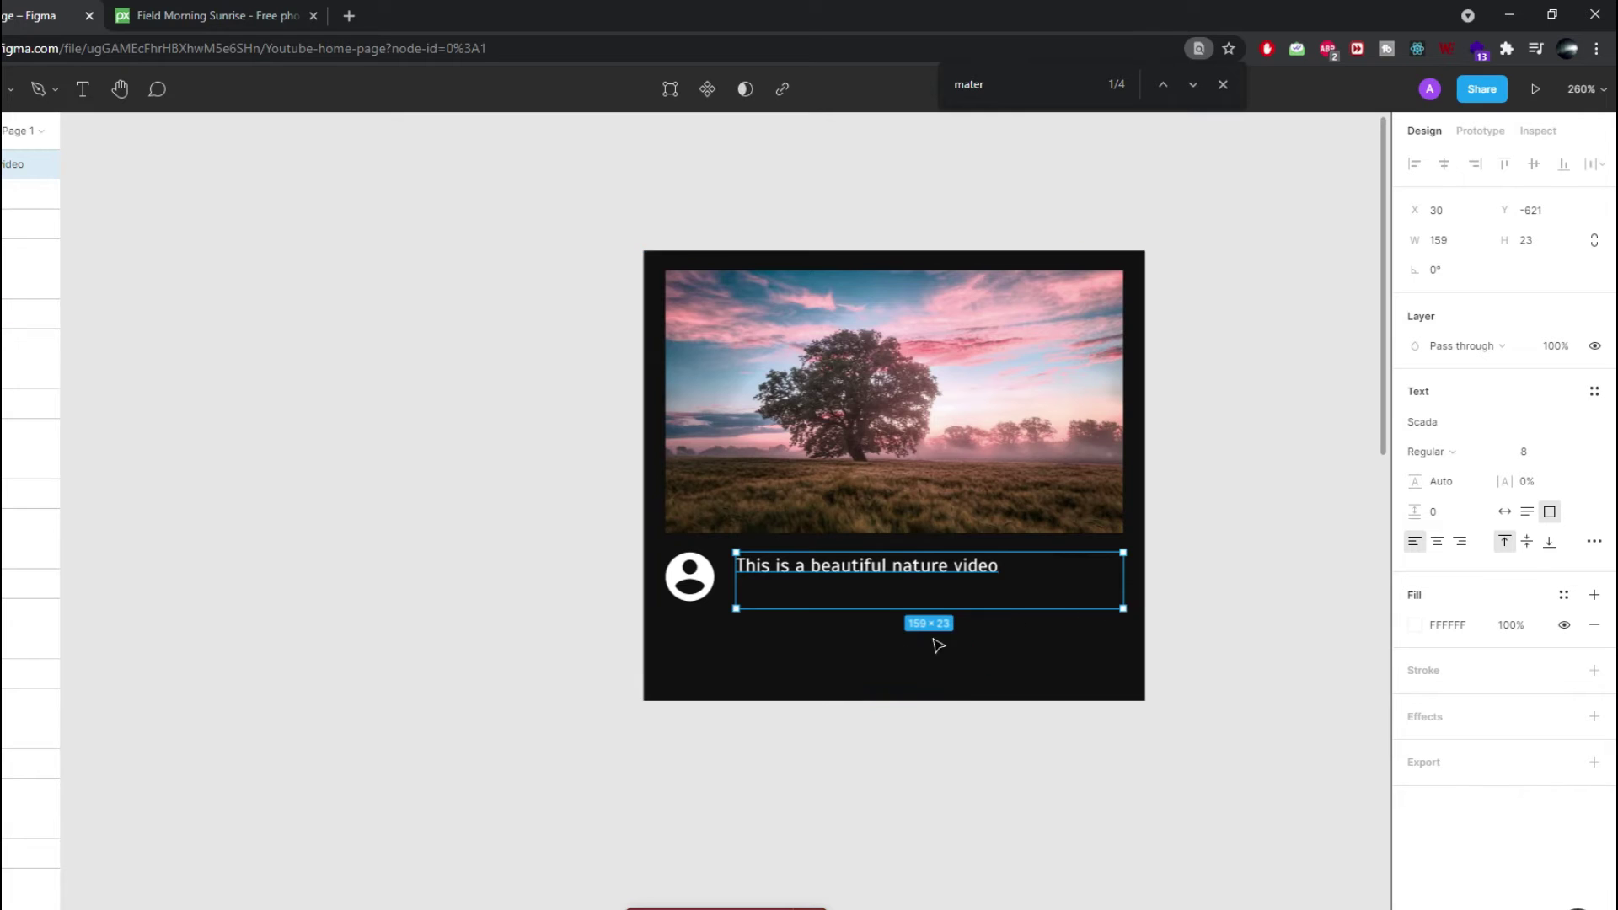
- Duplicate the title one line lower, left-aligned with the original at X 30
left_click(808, 645)
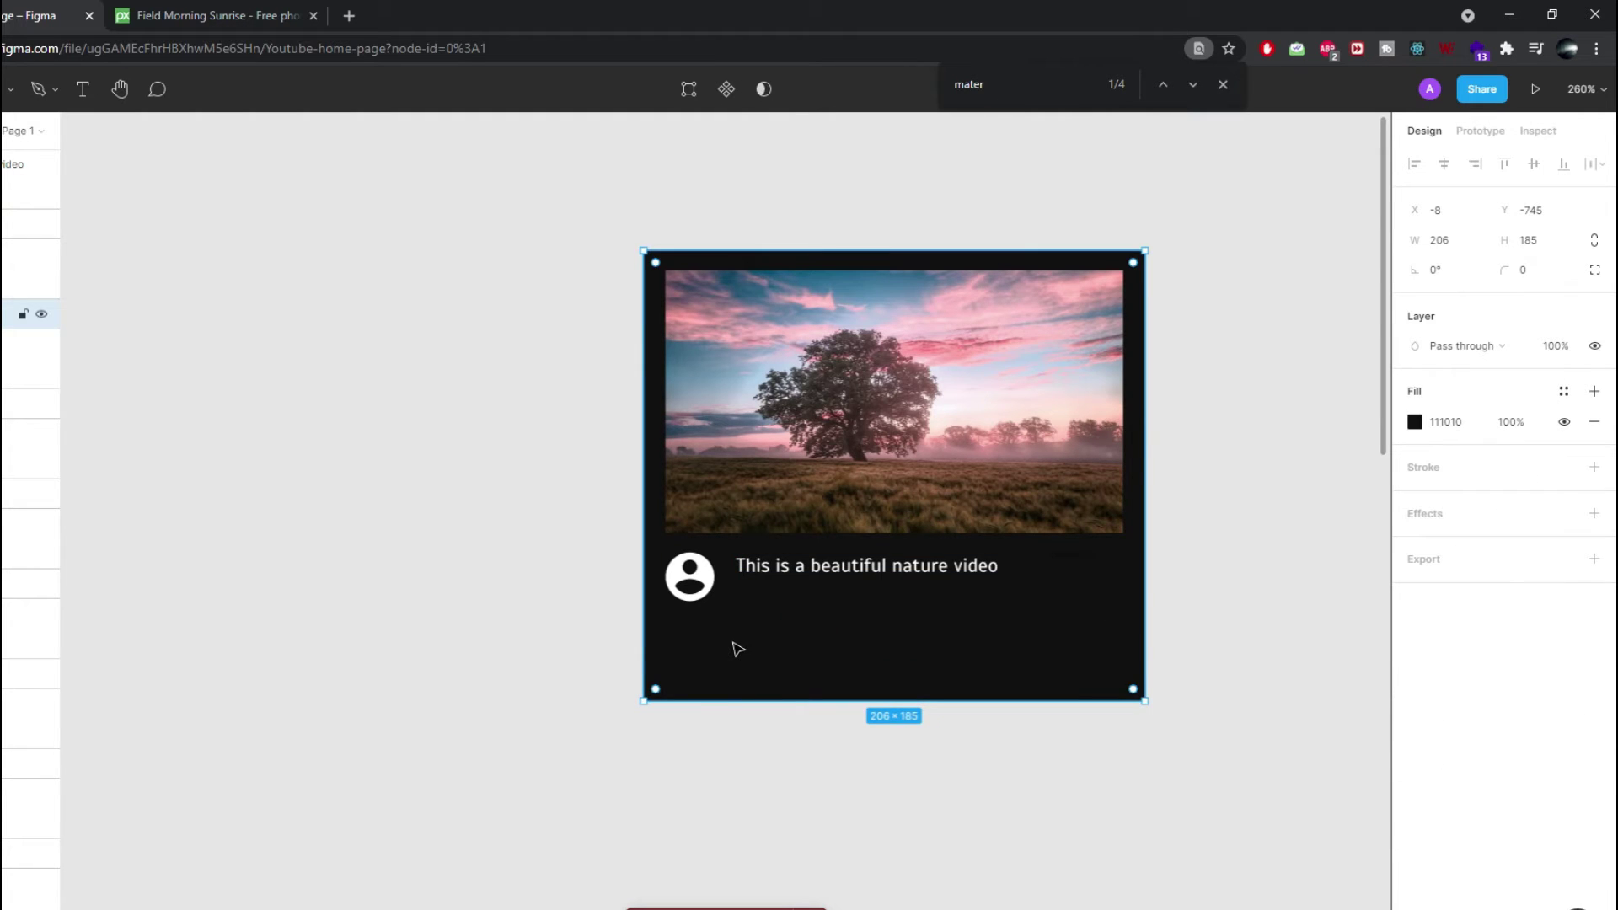
left_click(811, 576)
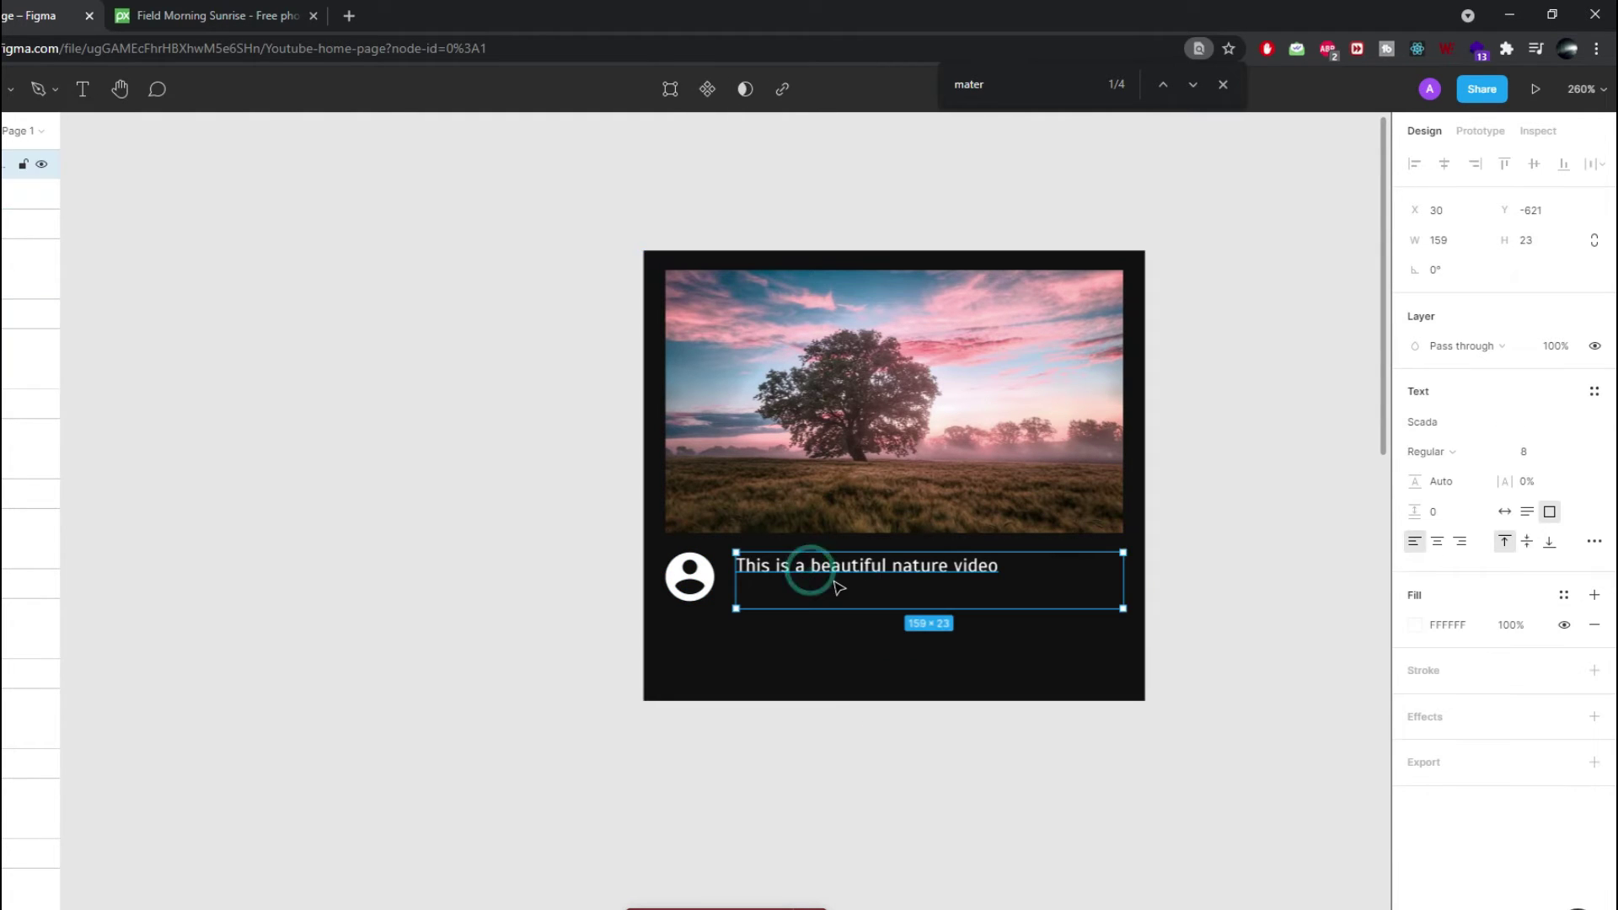
left_click_drag(818, 569, 830, 634)
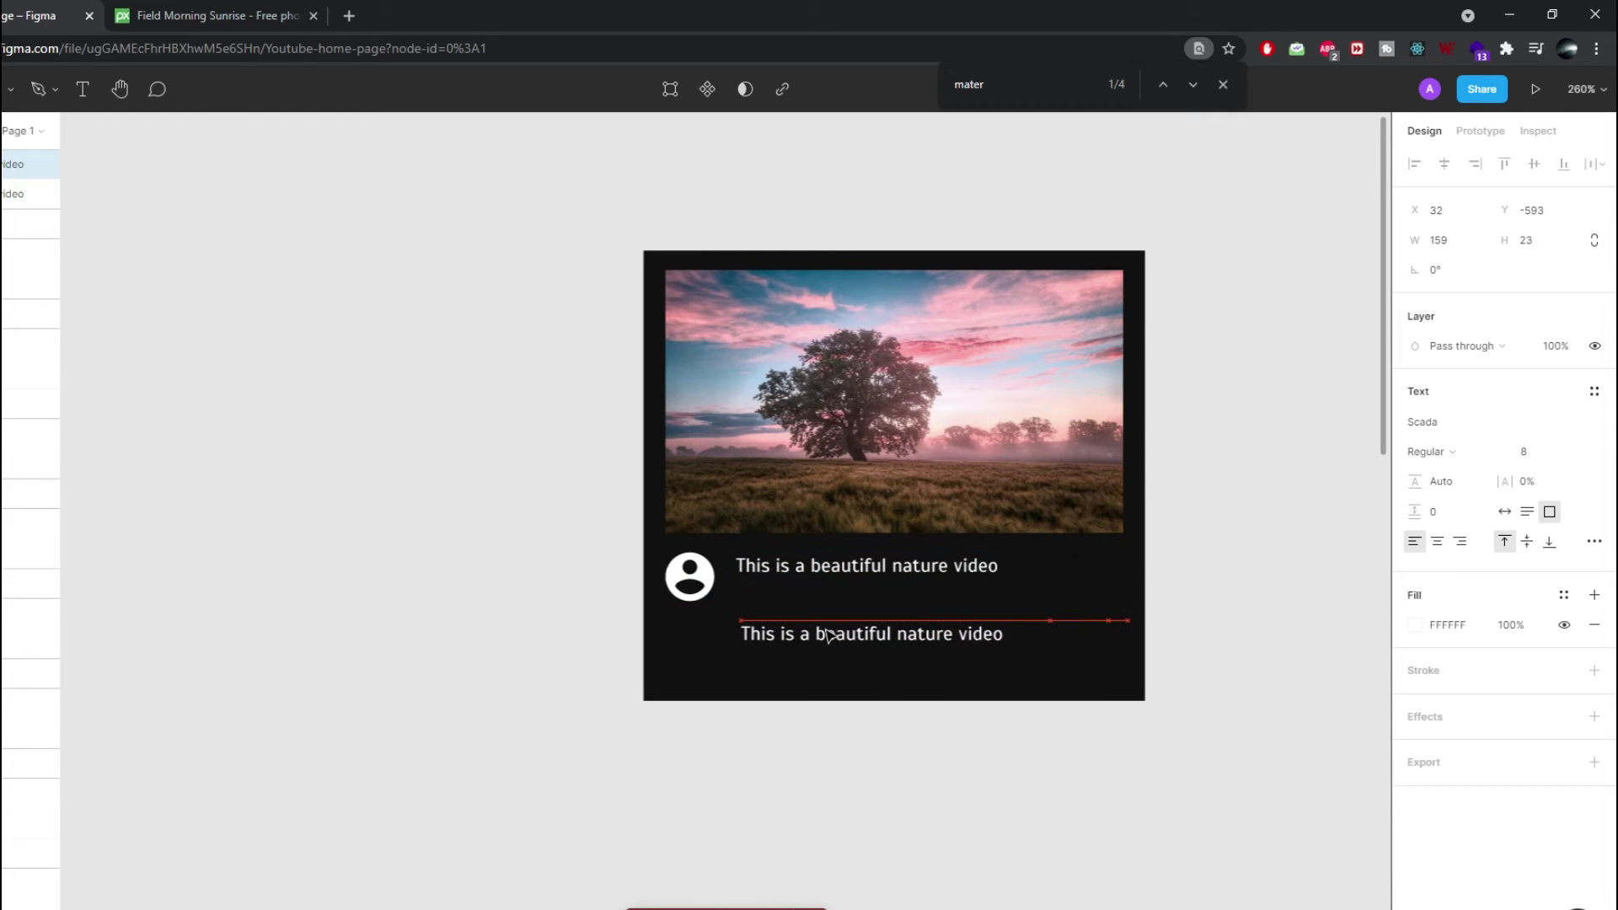
left_click_drag(825, 634, 821, 634)
left_click(831, 569)
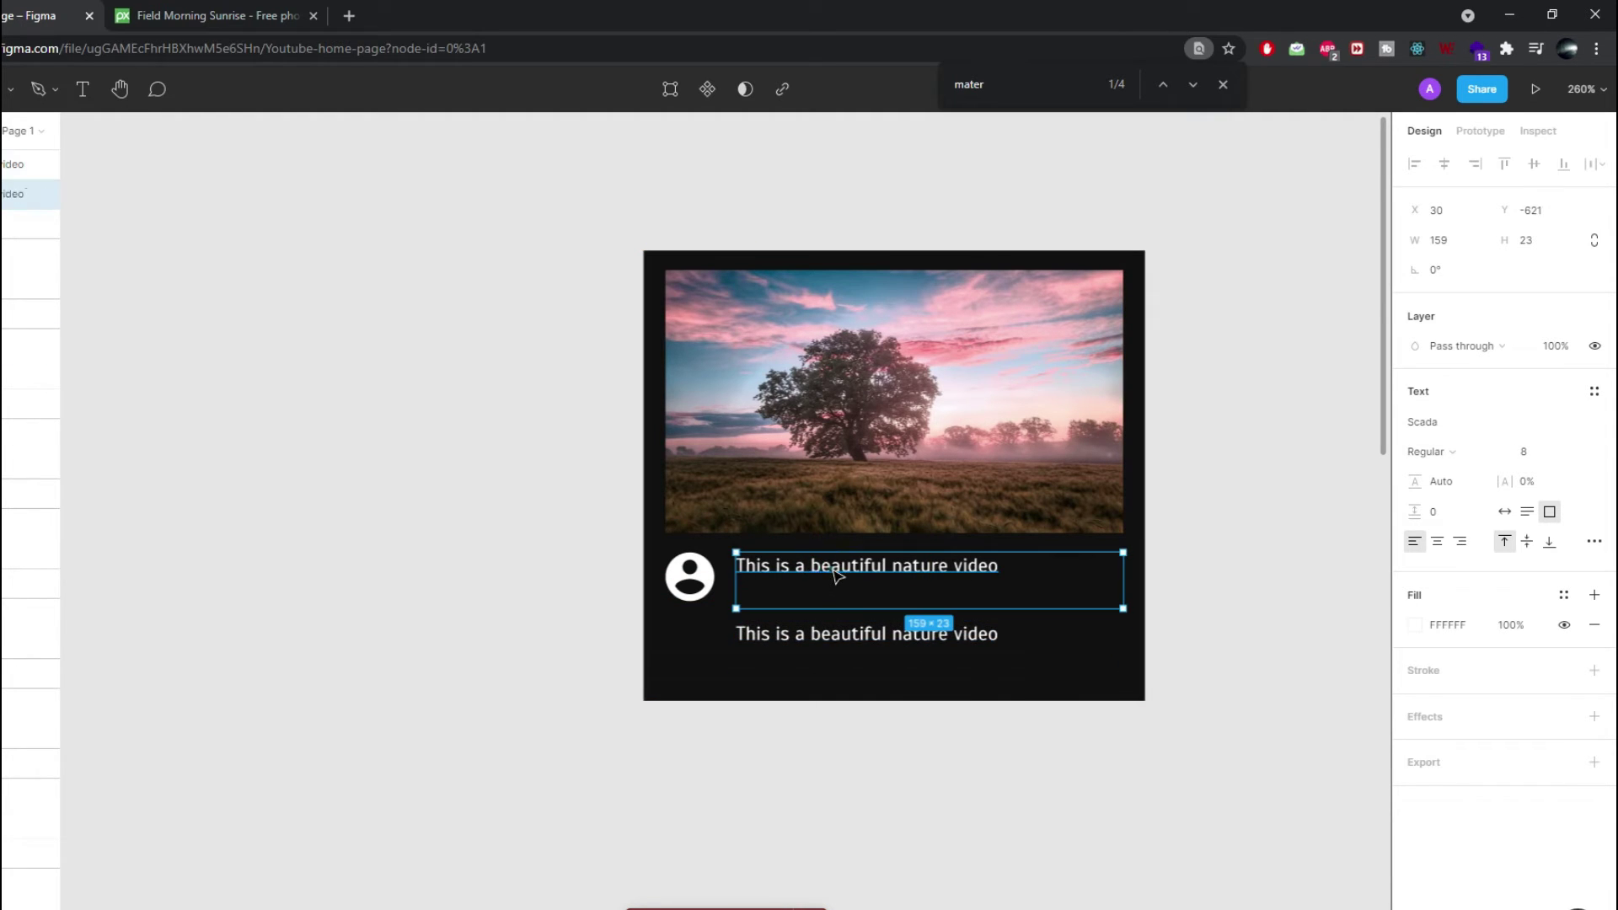
left_click(835, 648)
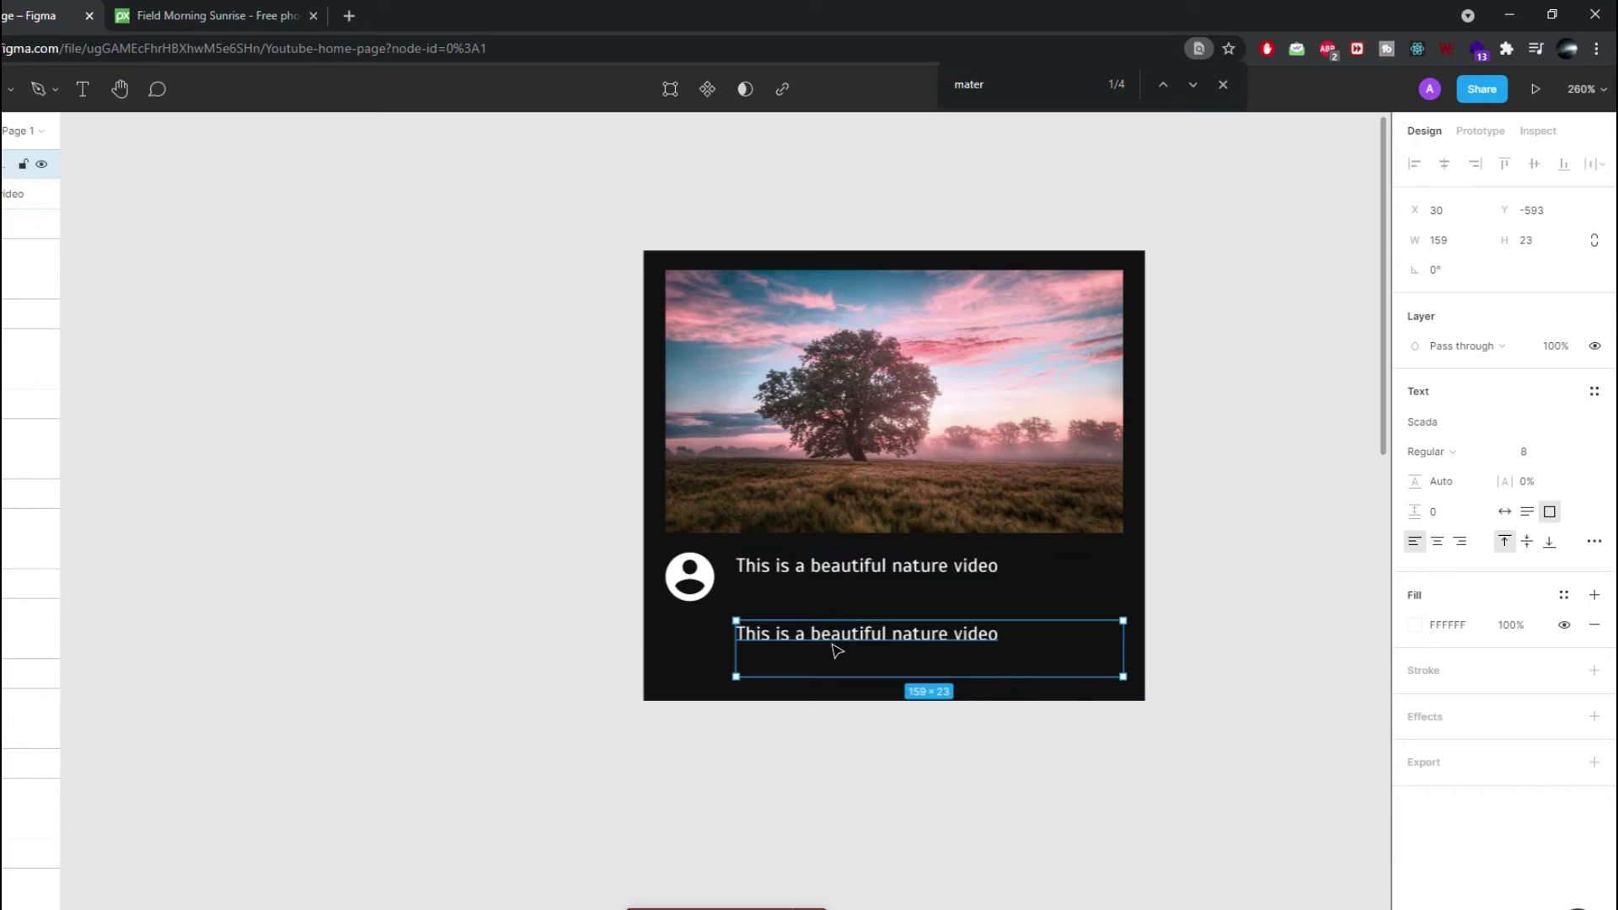
double_click(831, 644)
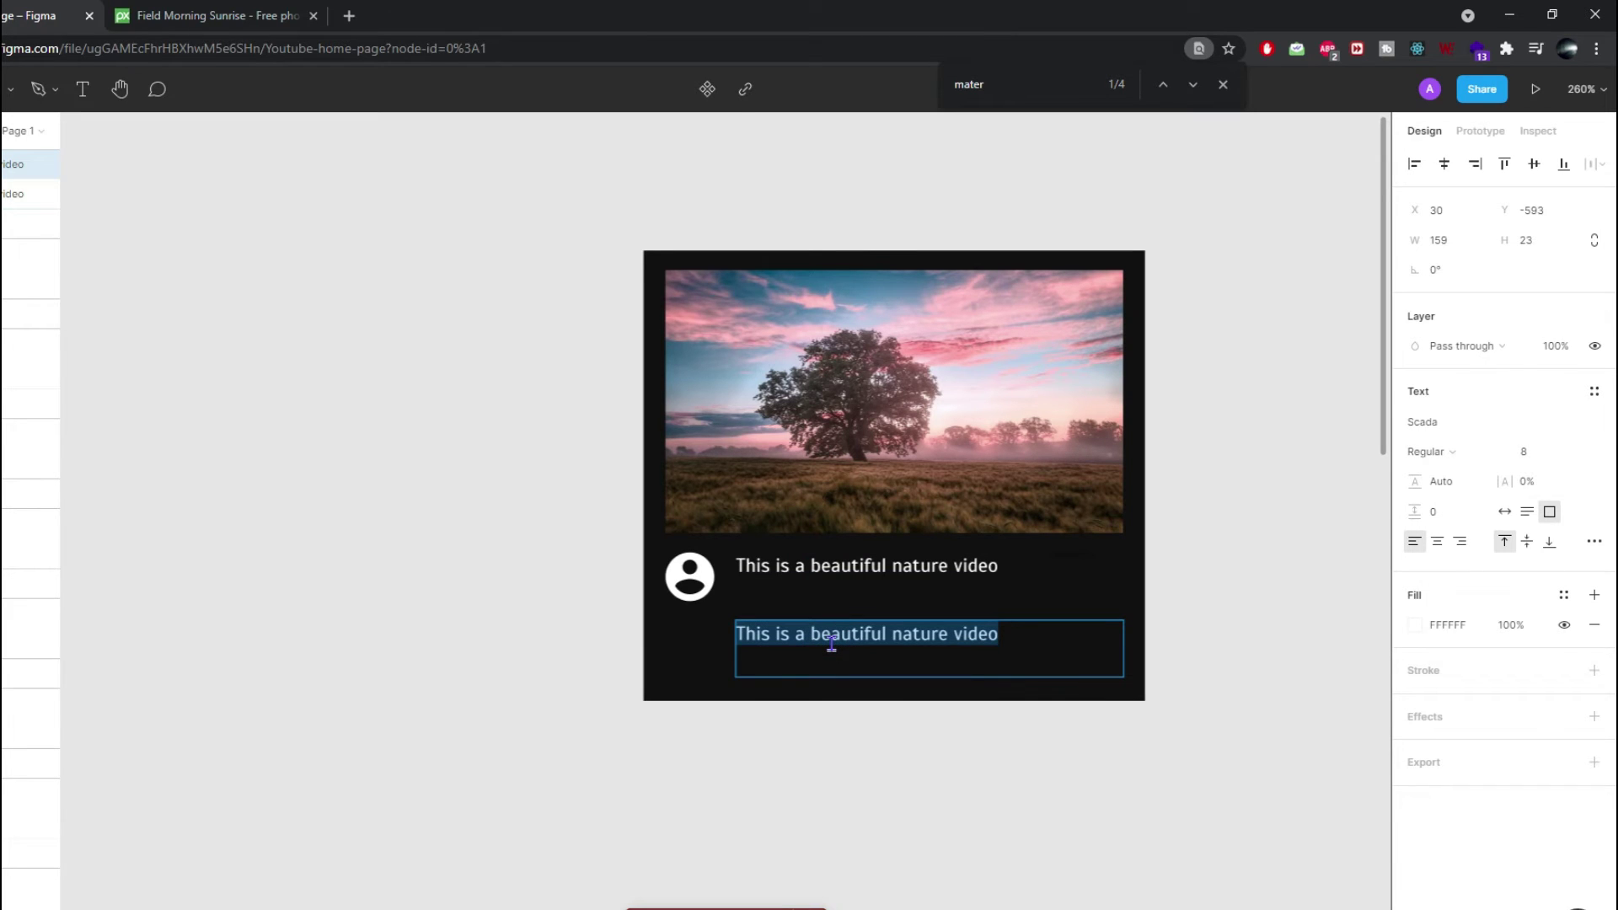
- Retype the copy as 'Channel Name' and tighten its text box to 155×10
type("Channel Name")
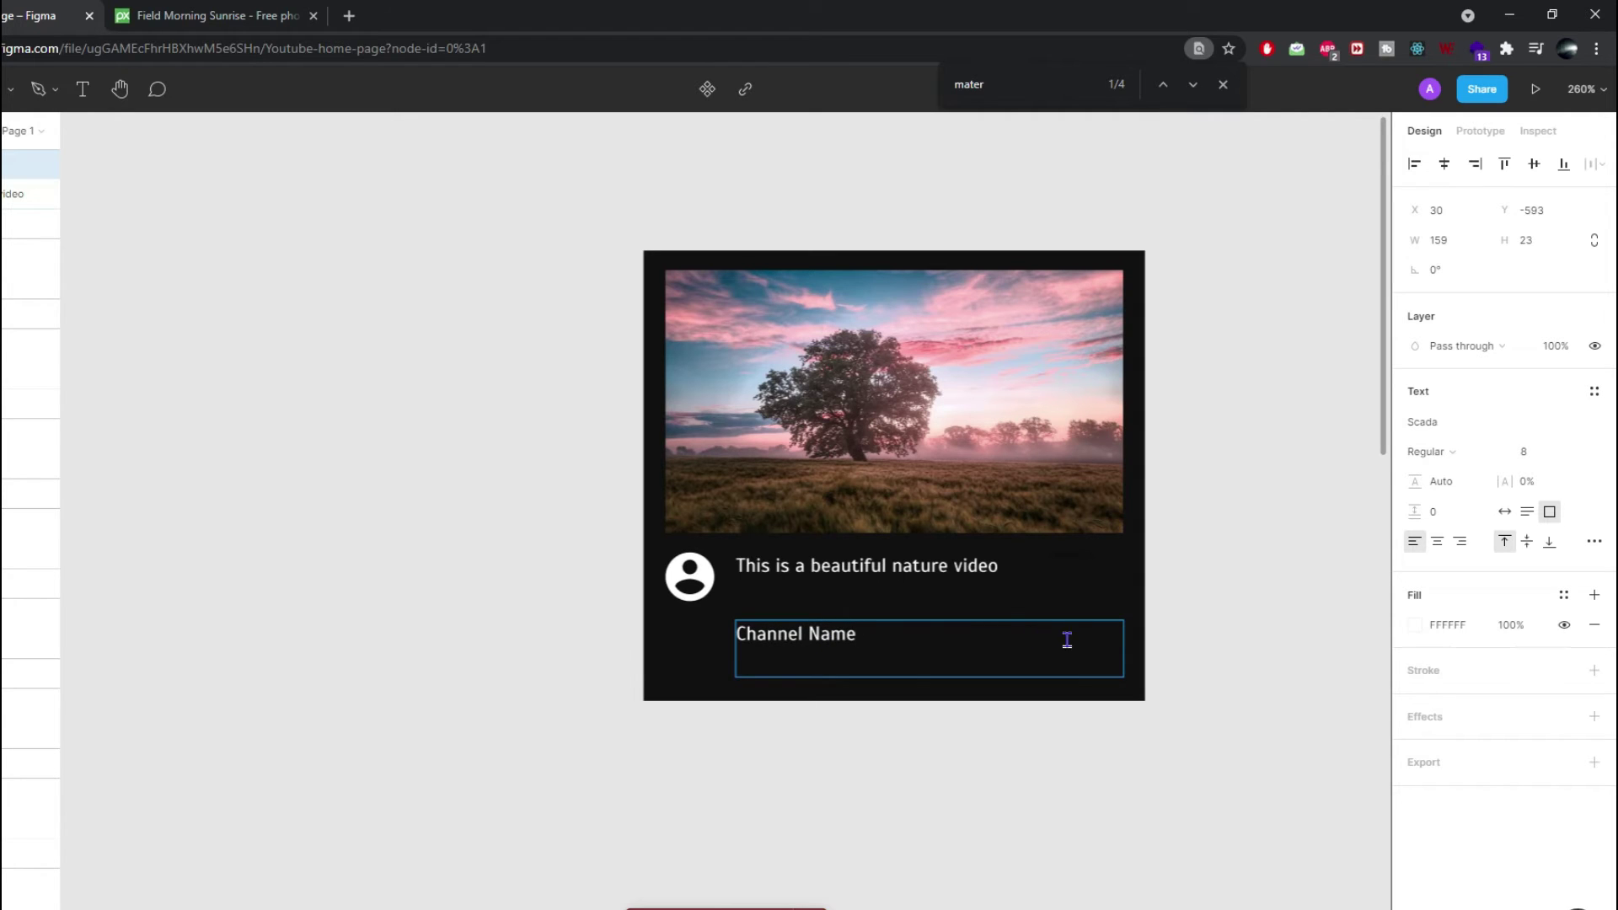
key("Escape")
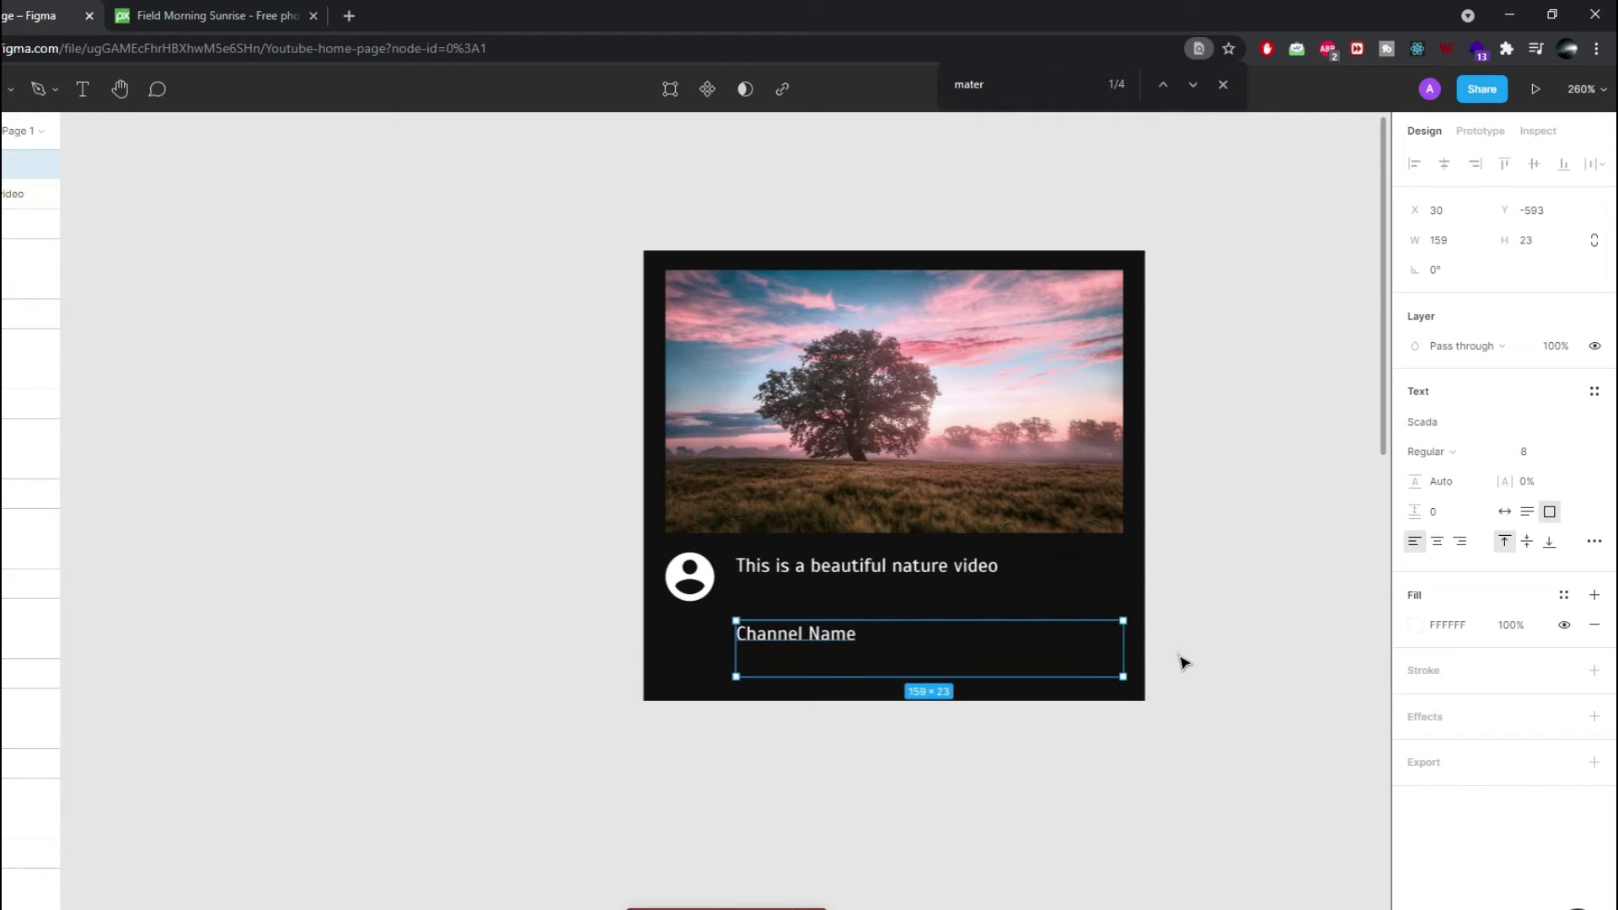
left_click_drag(1121, 674, 1114, 645)
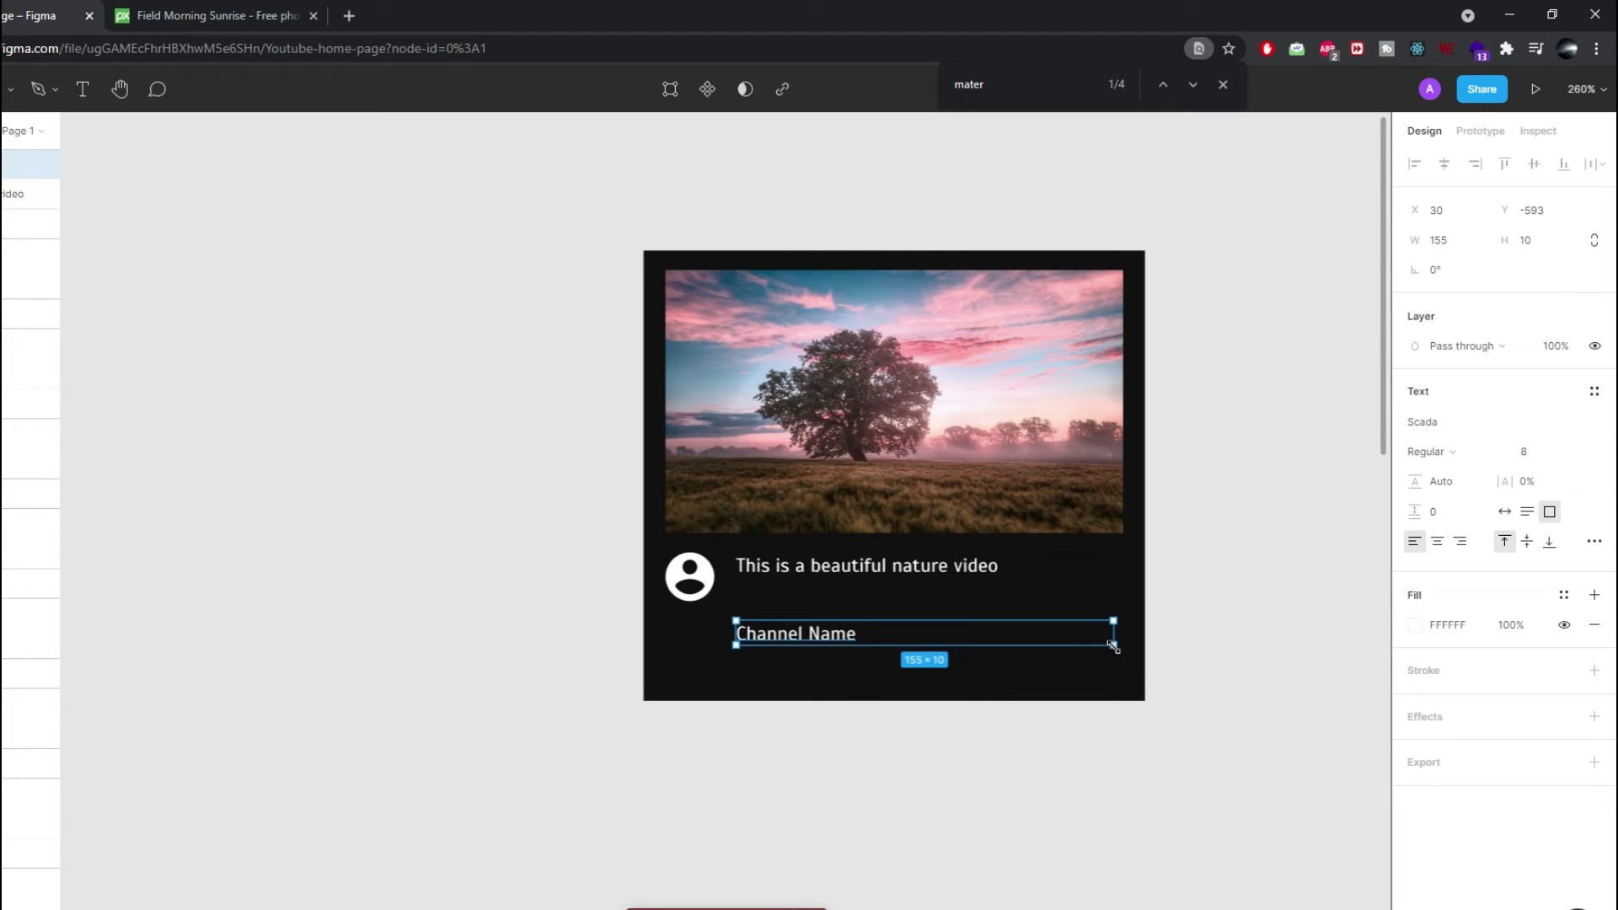
left_click(809, 634)
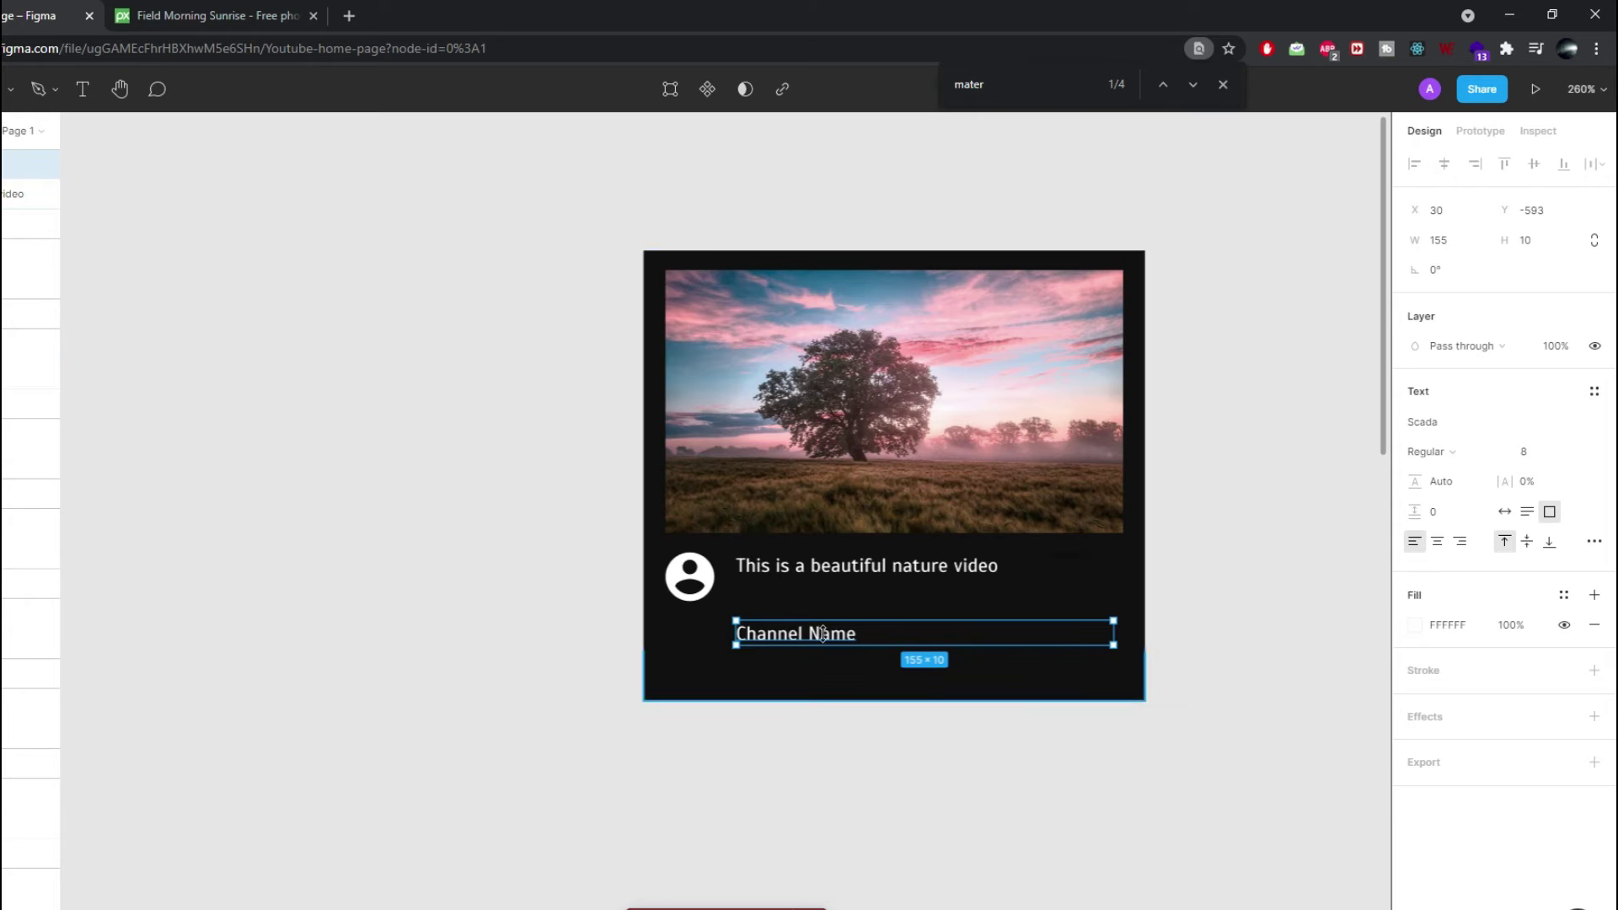
- Recolour the Channel Name text to grey B9B2B2
left_click(870, 633)
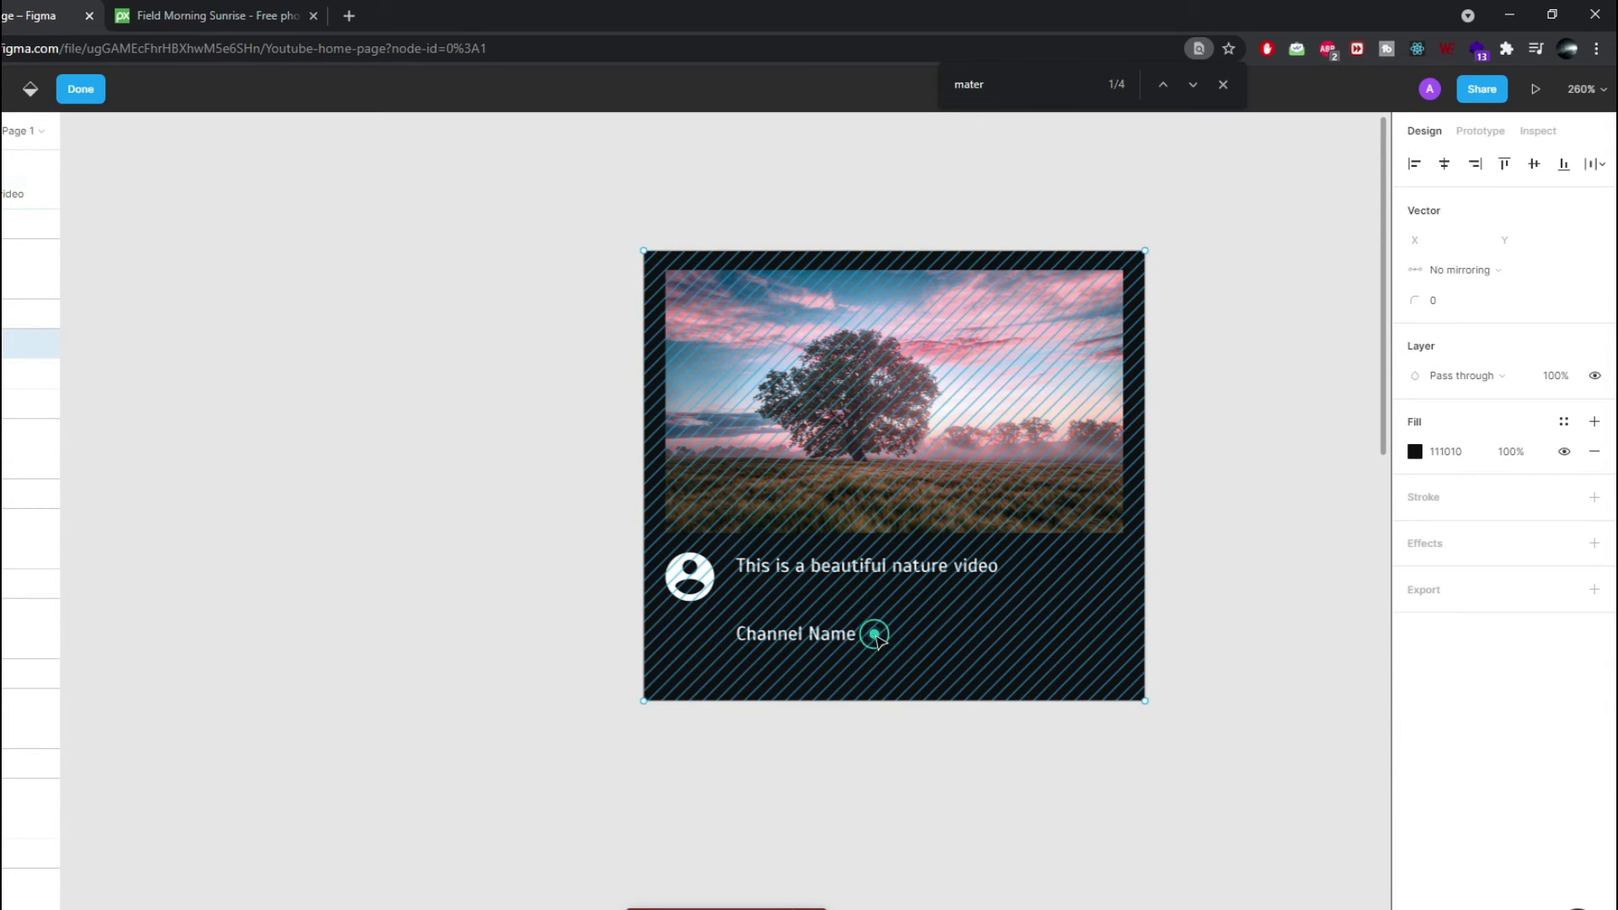
left_click(845, 637)
double_click(845, 636)
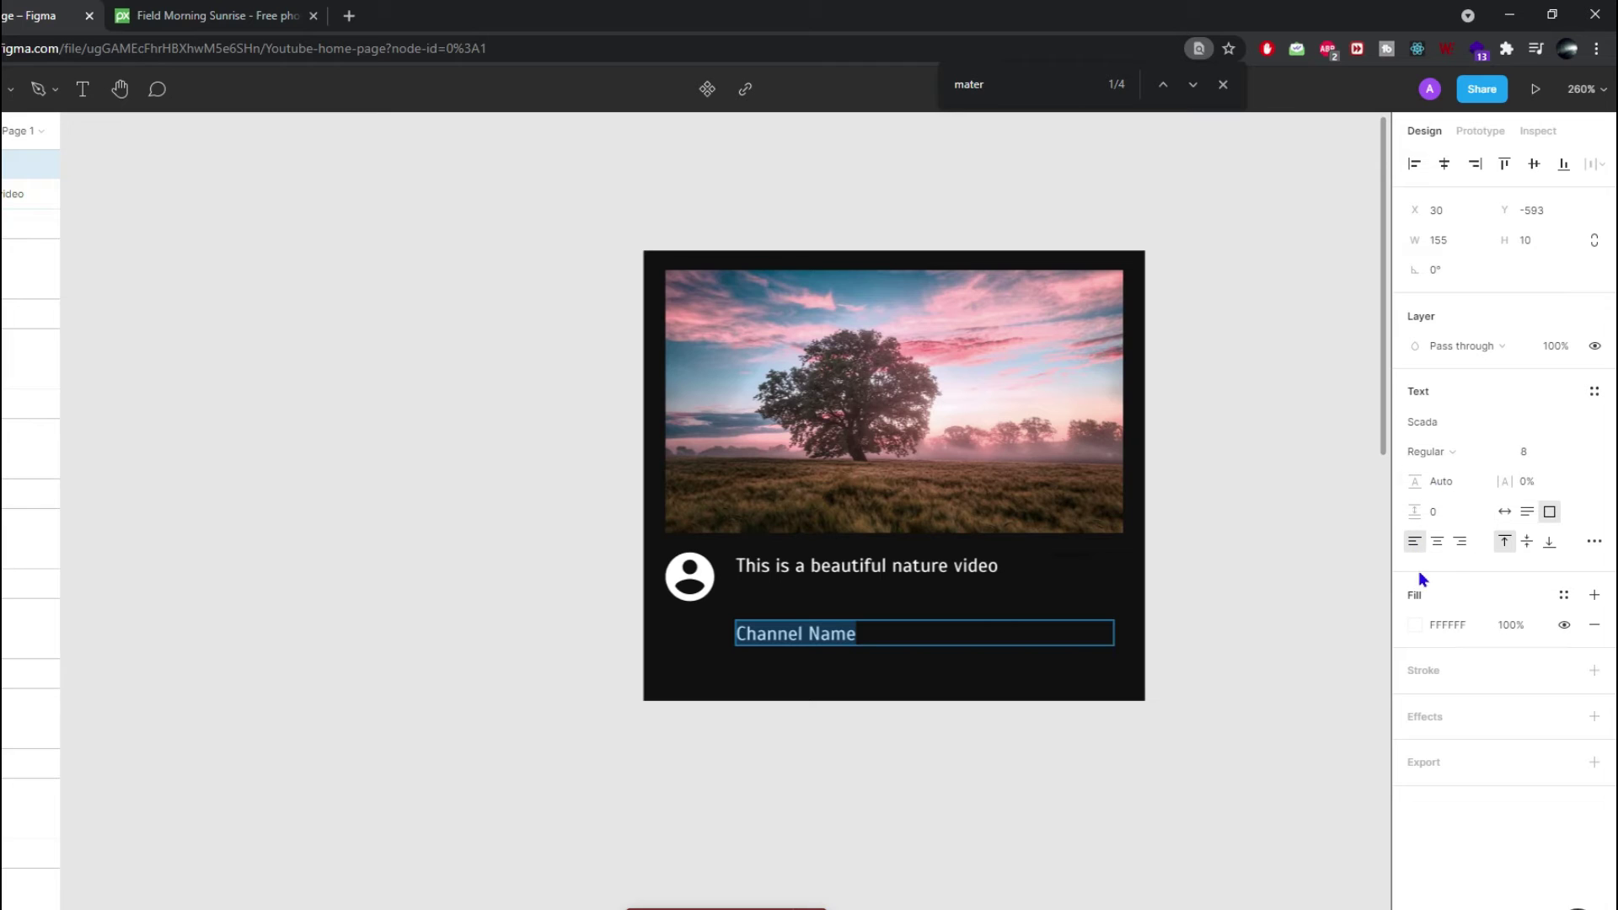
left_click(1414, 624)
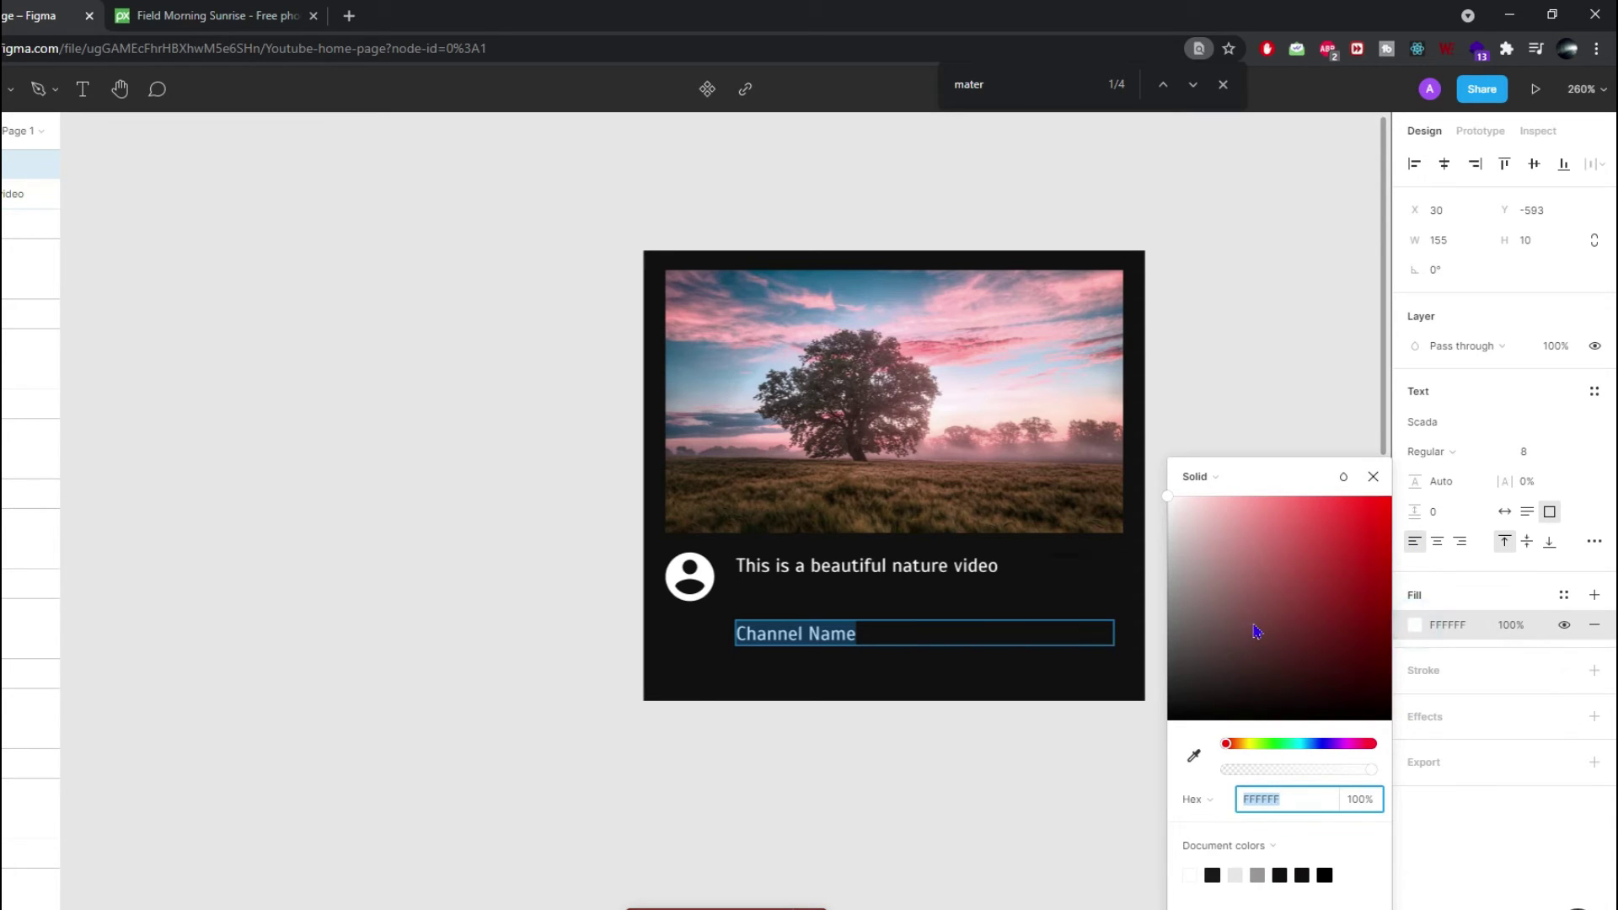
left_click(1175, 557)
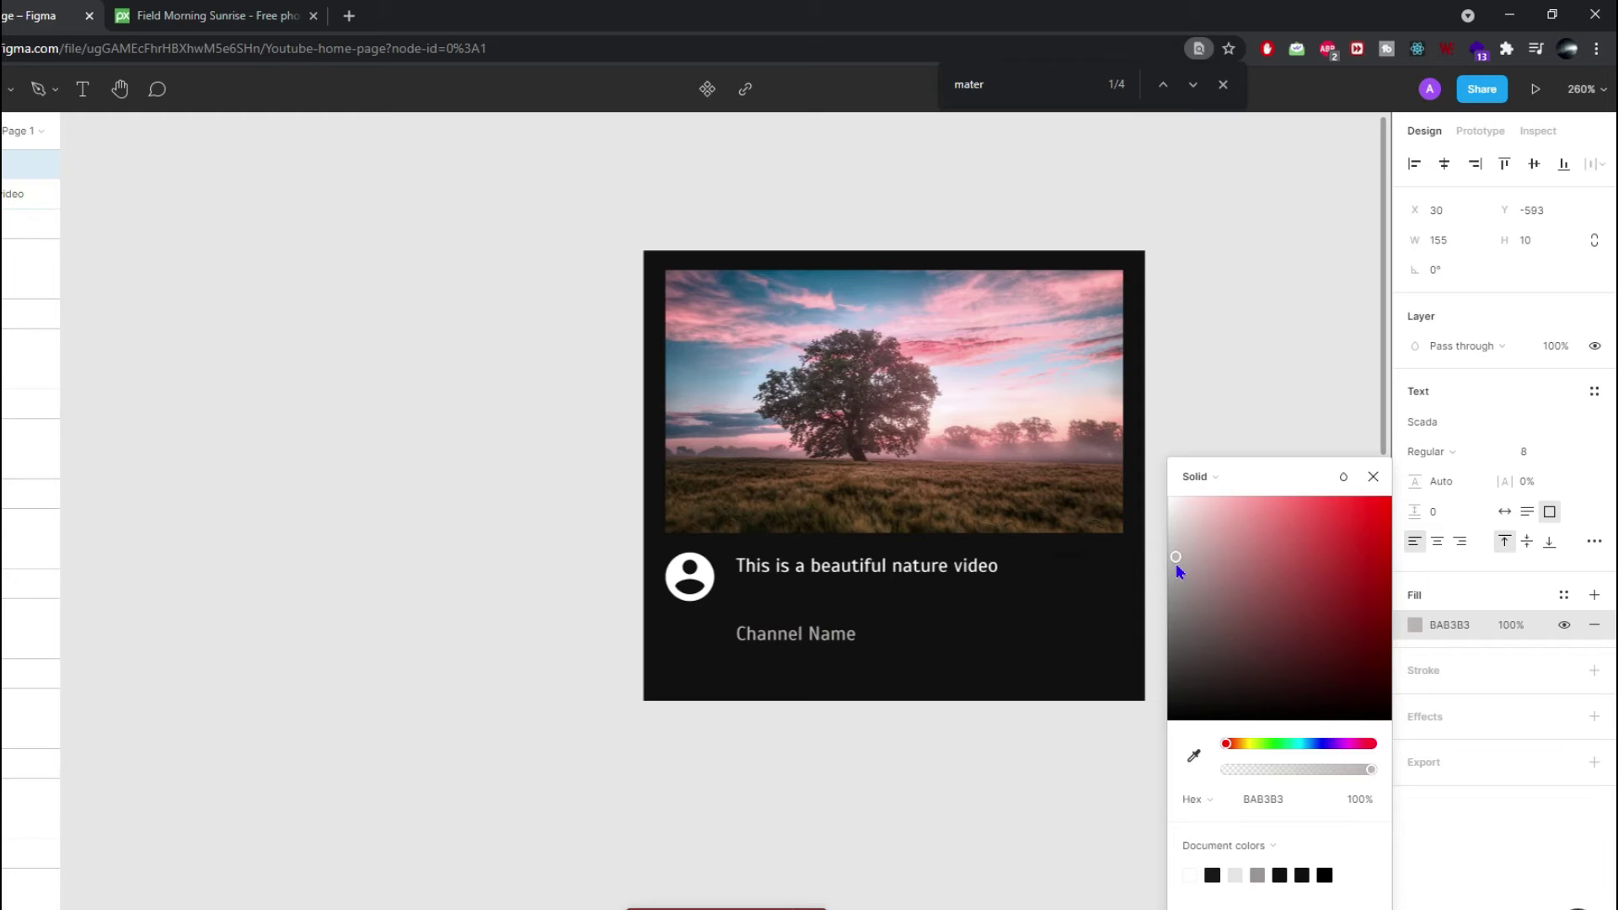
left_click_drag(1176, 564, 1175, 565)
left_click(804, 681)
left_click(814, 664)
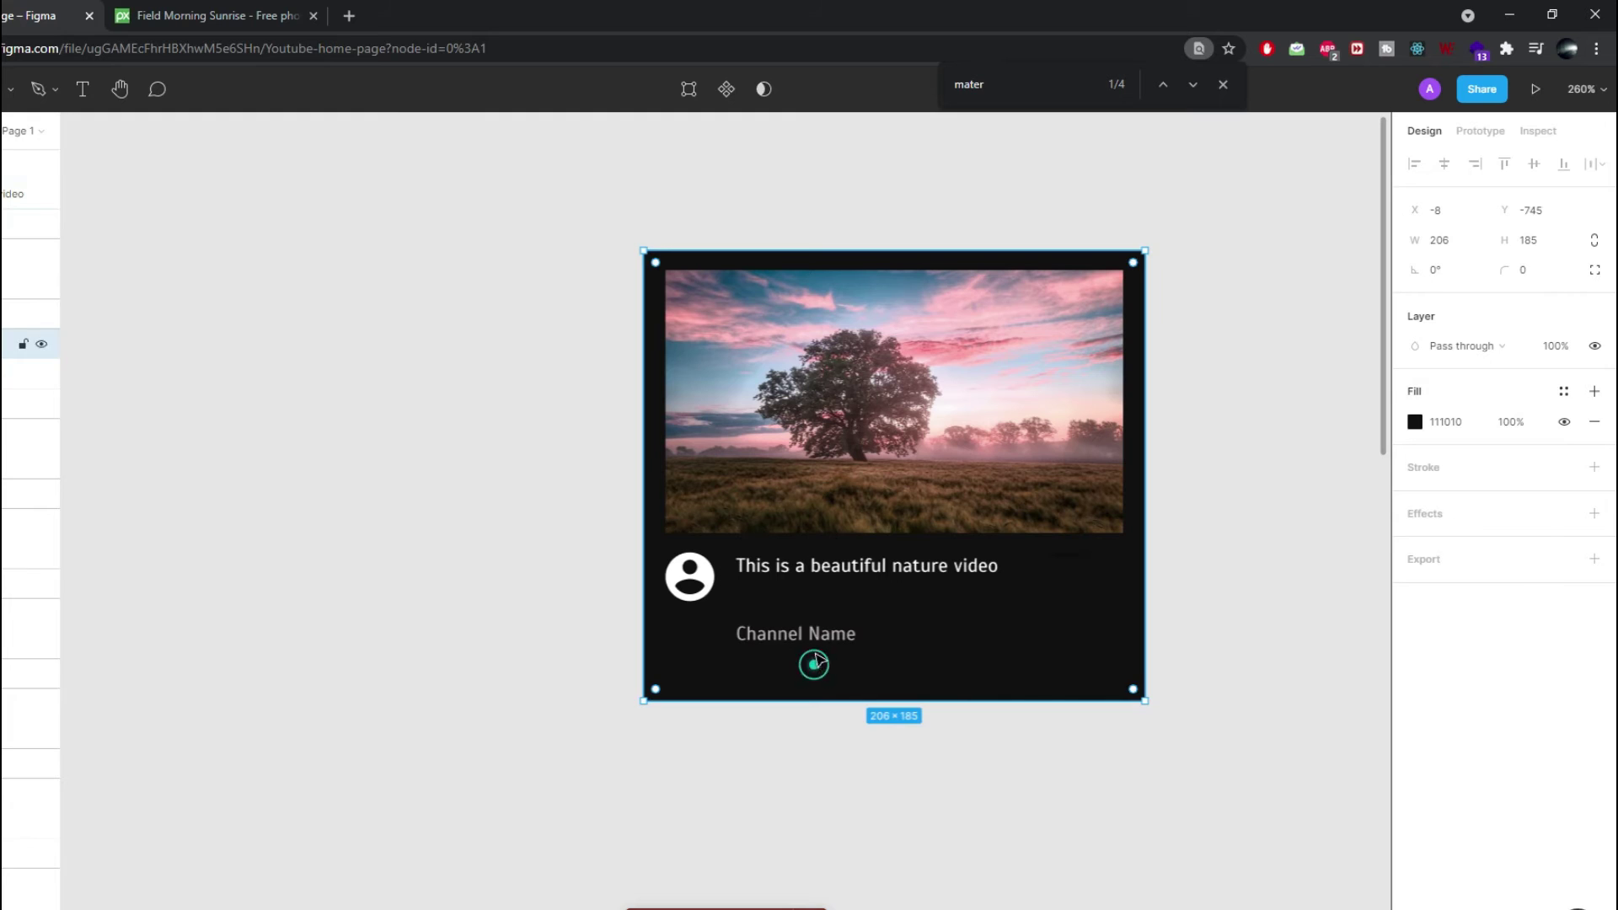
- Duplicate Channel Name onto the line below and change it to '1.4M views'
left_click(817, 636)
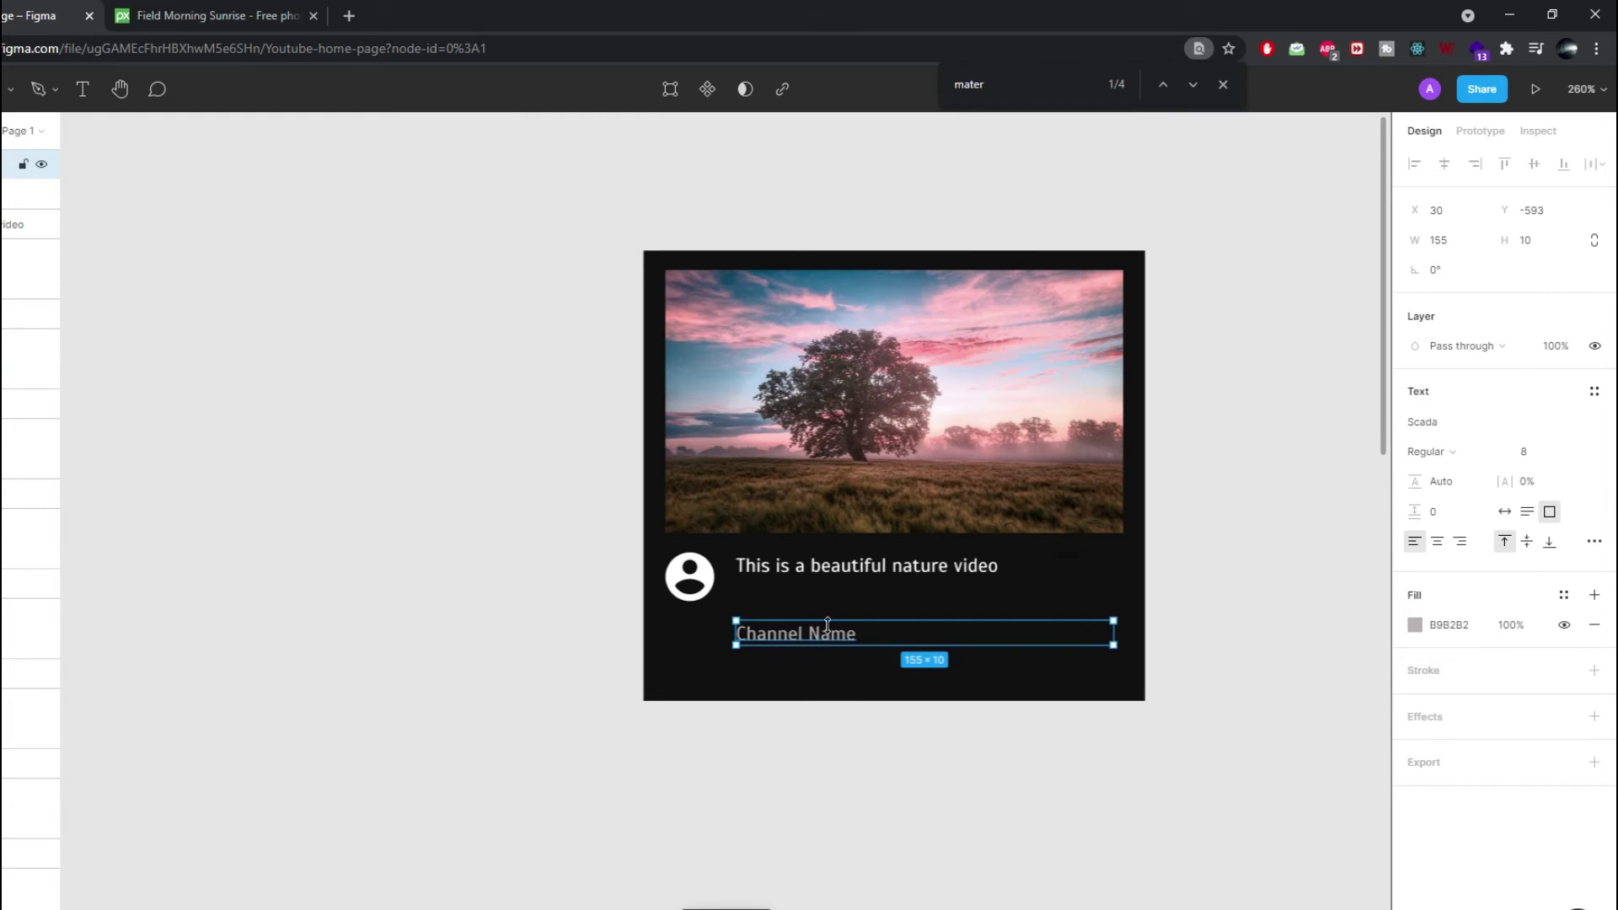
left_click_drag(830, 636, 828, 663)
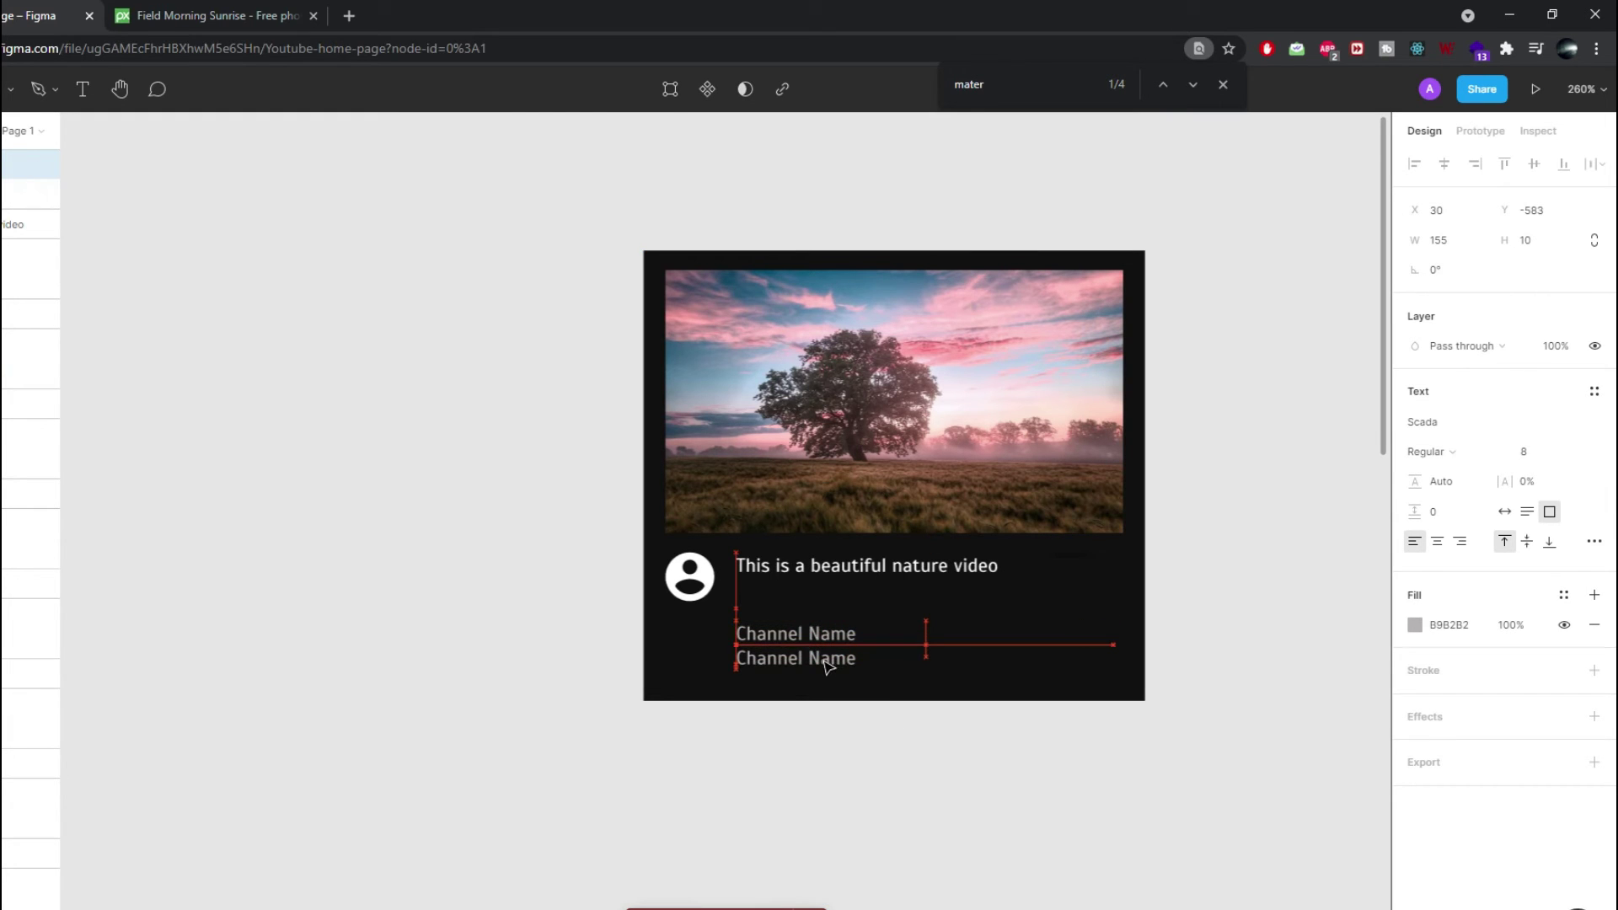
key("Down")
key("Down")
double_click(824, 663)
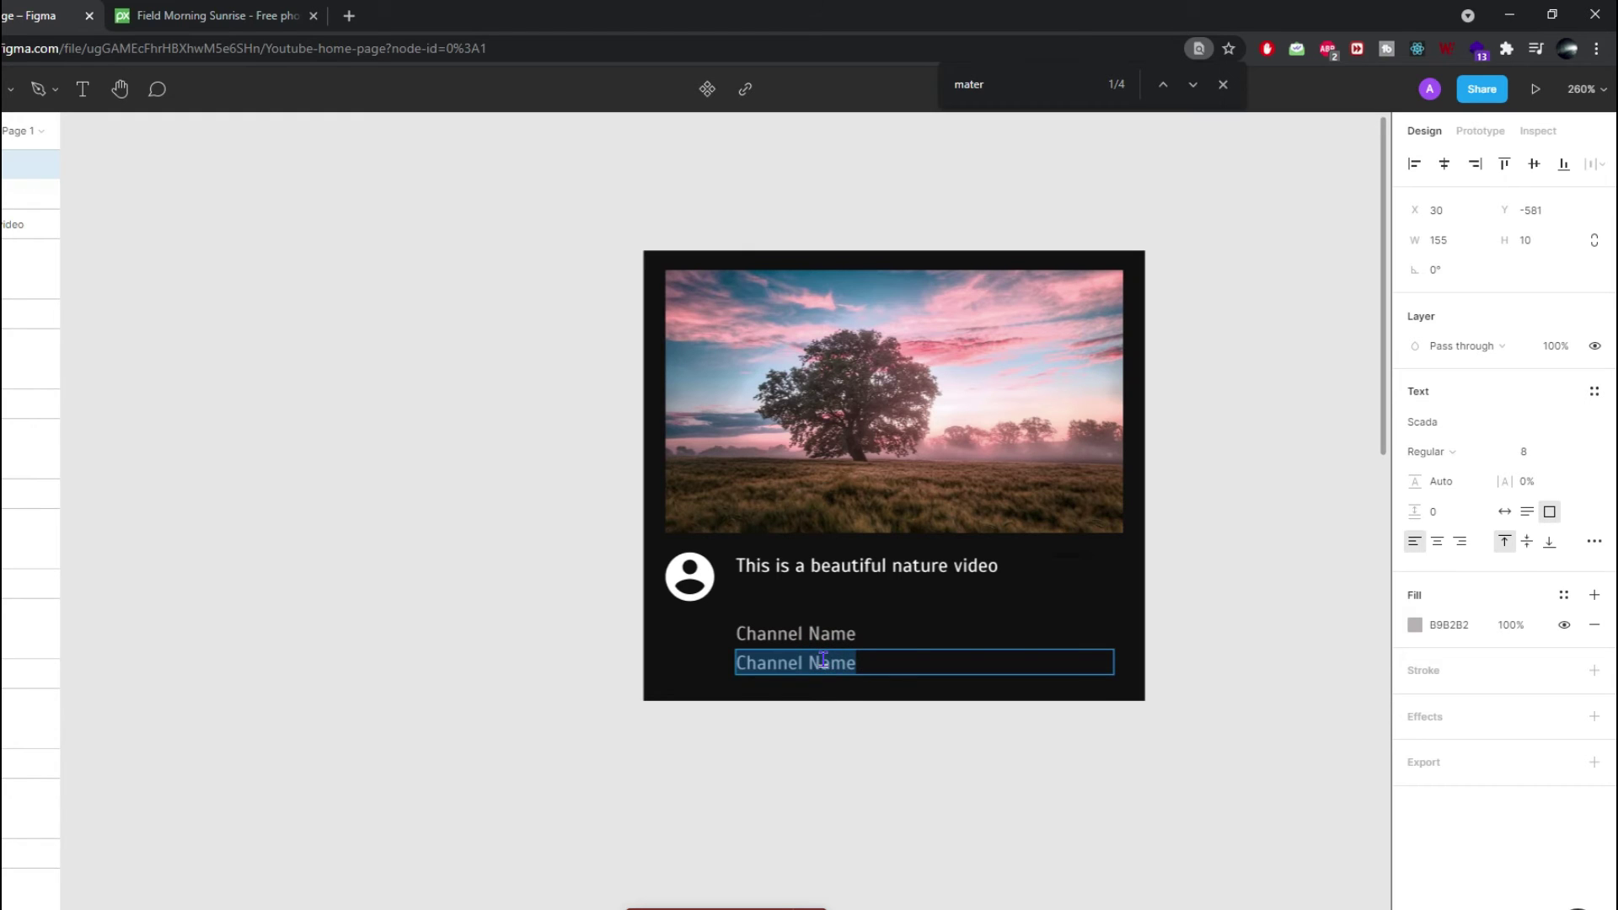
type("1.4M views")
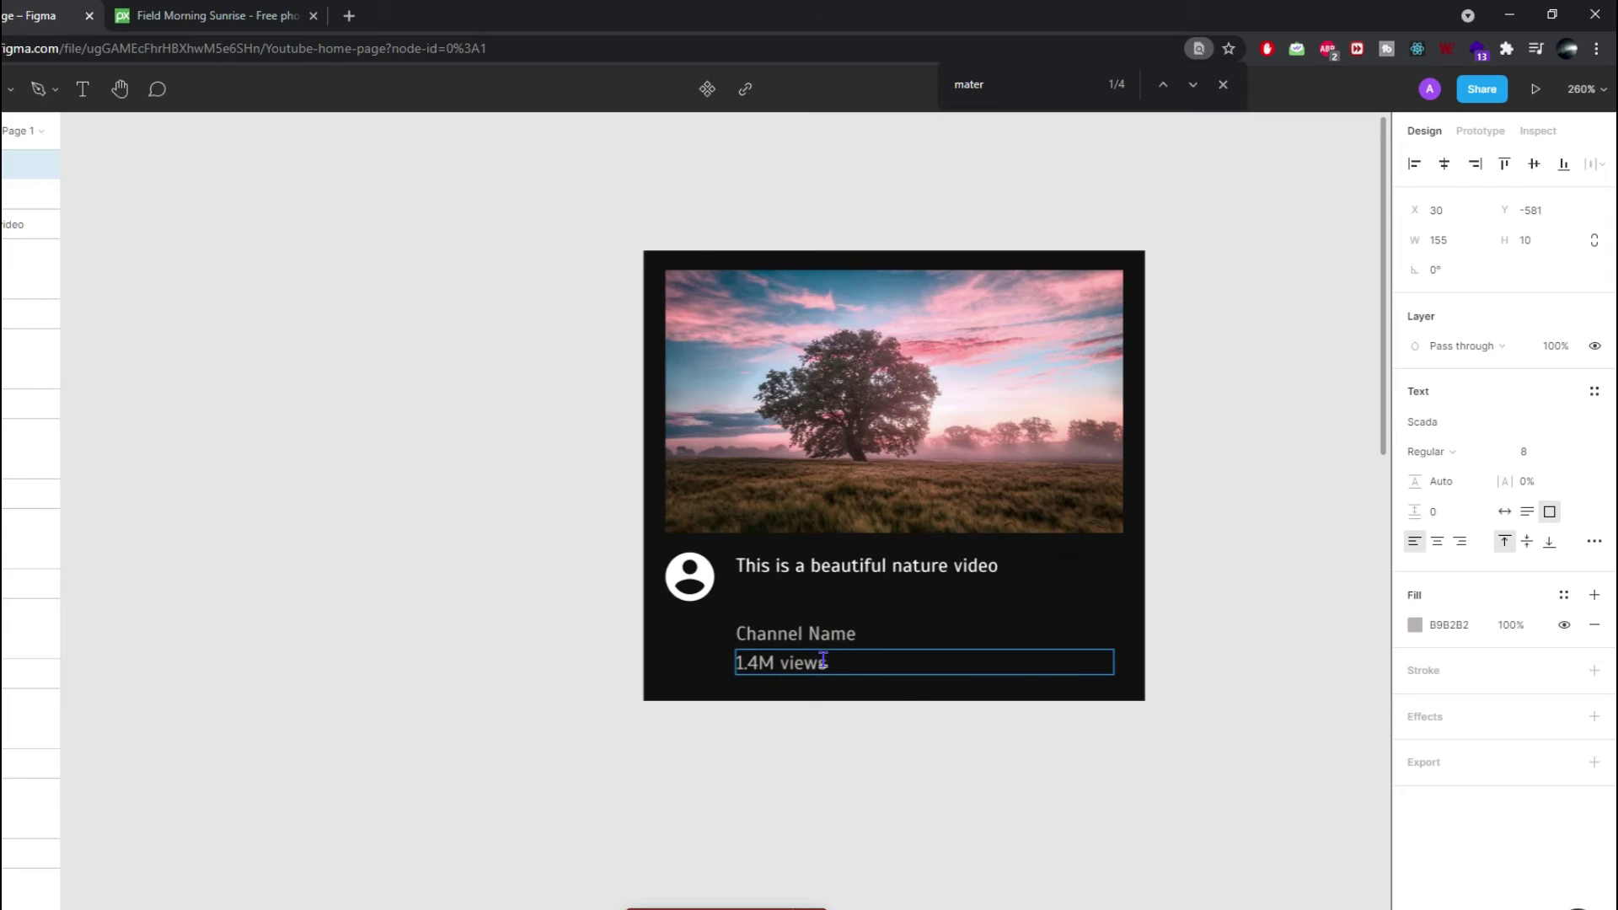
left_click(755, 667)
left_click(903, 726)
left_click(826, 726)
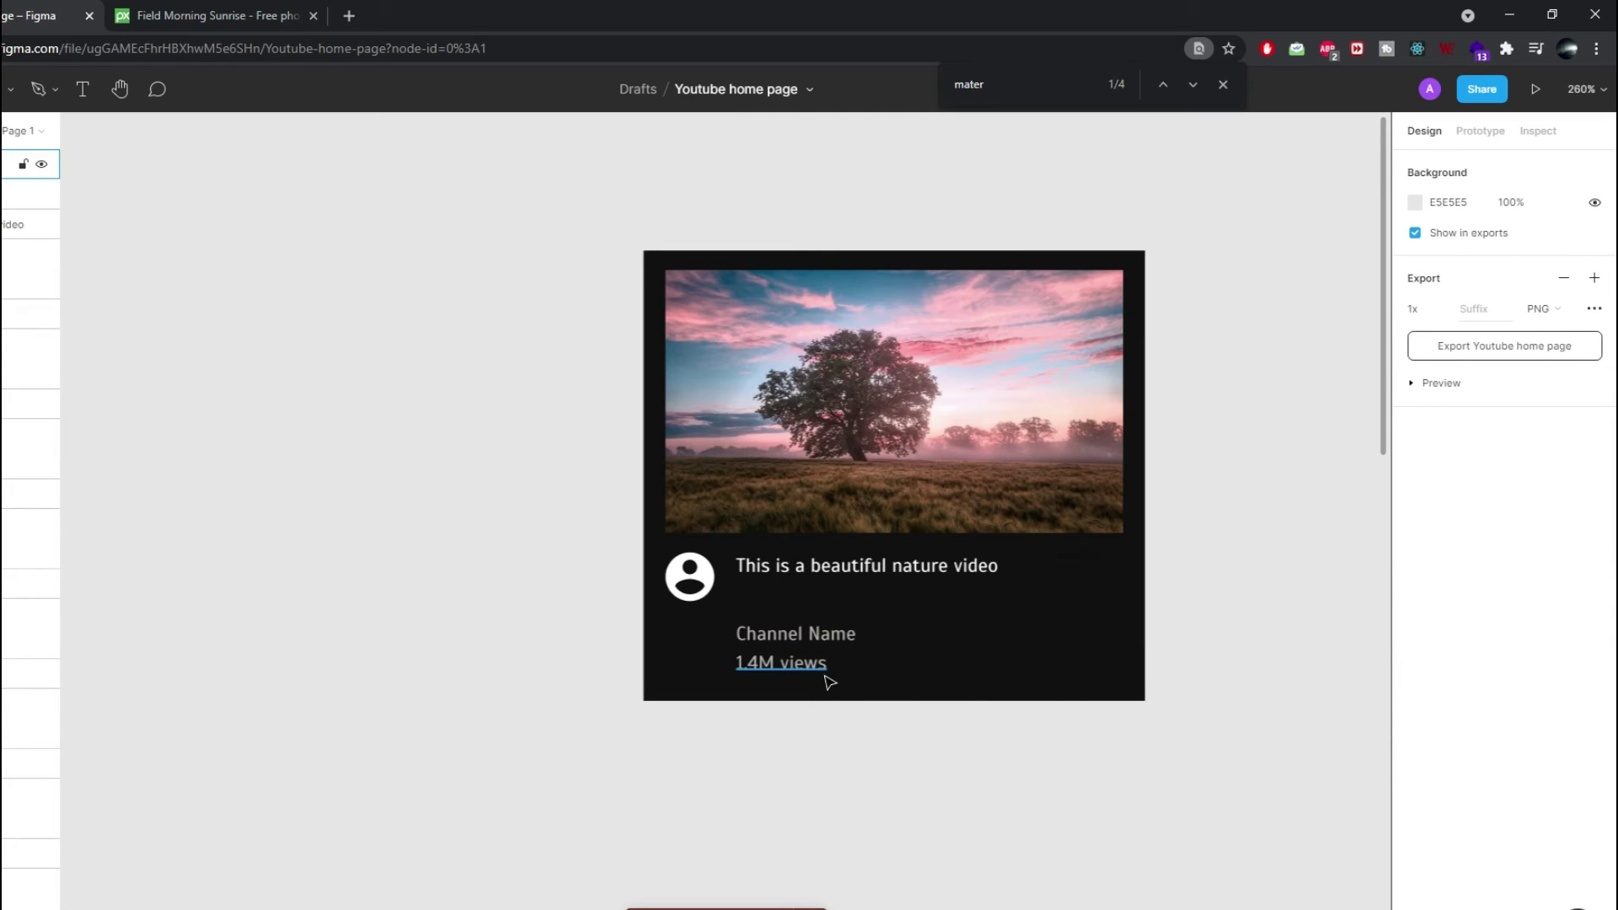
- Append ' – 8 months ago' to the '1.4M views' line
left_click(910, 571)
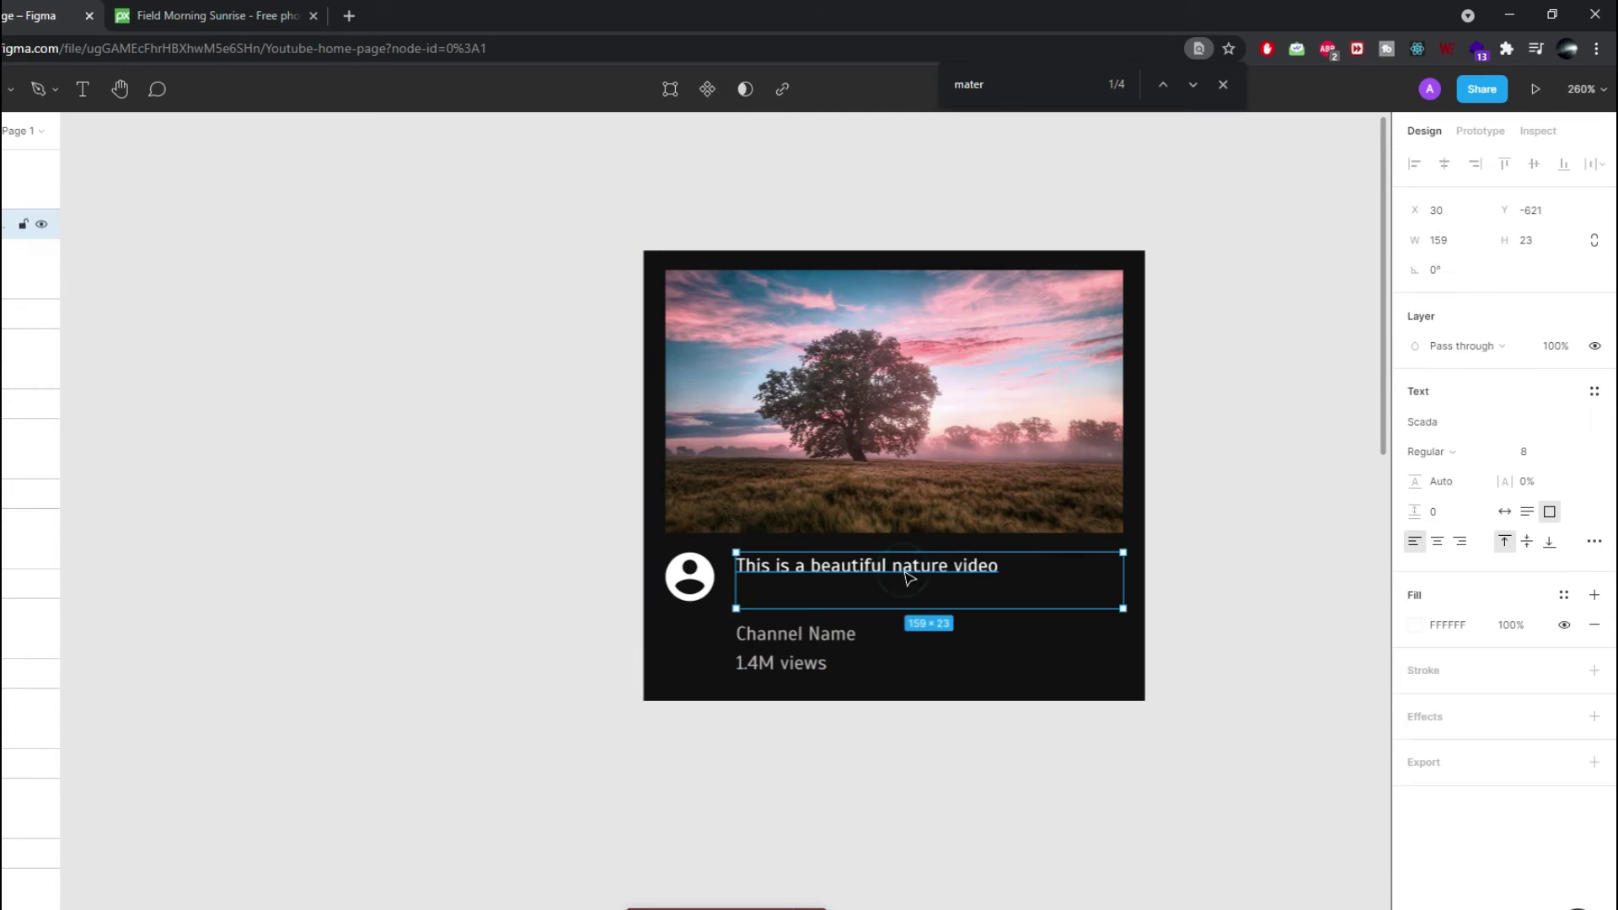
left_click(906, 669)
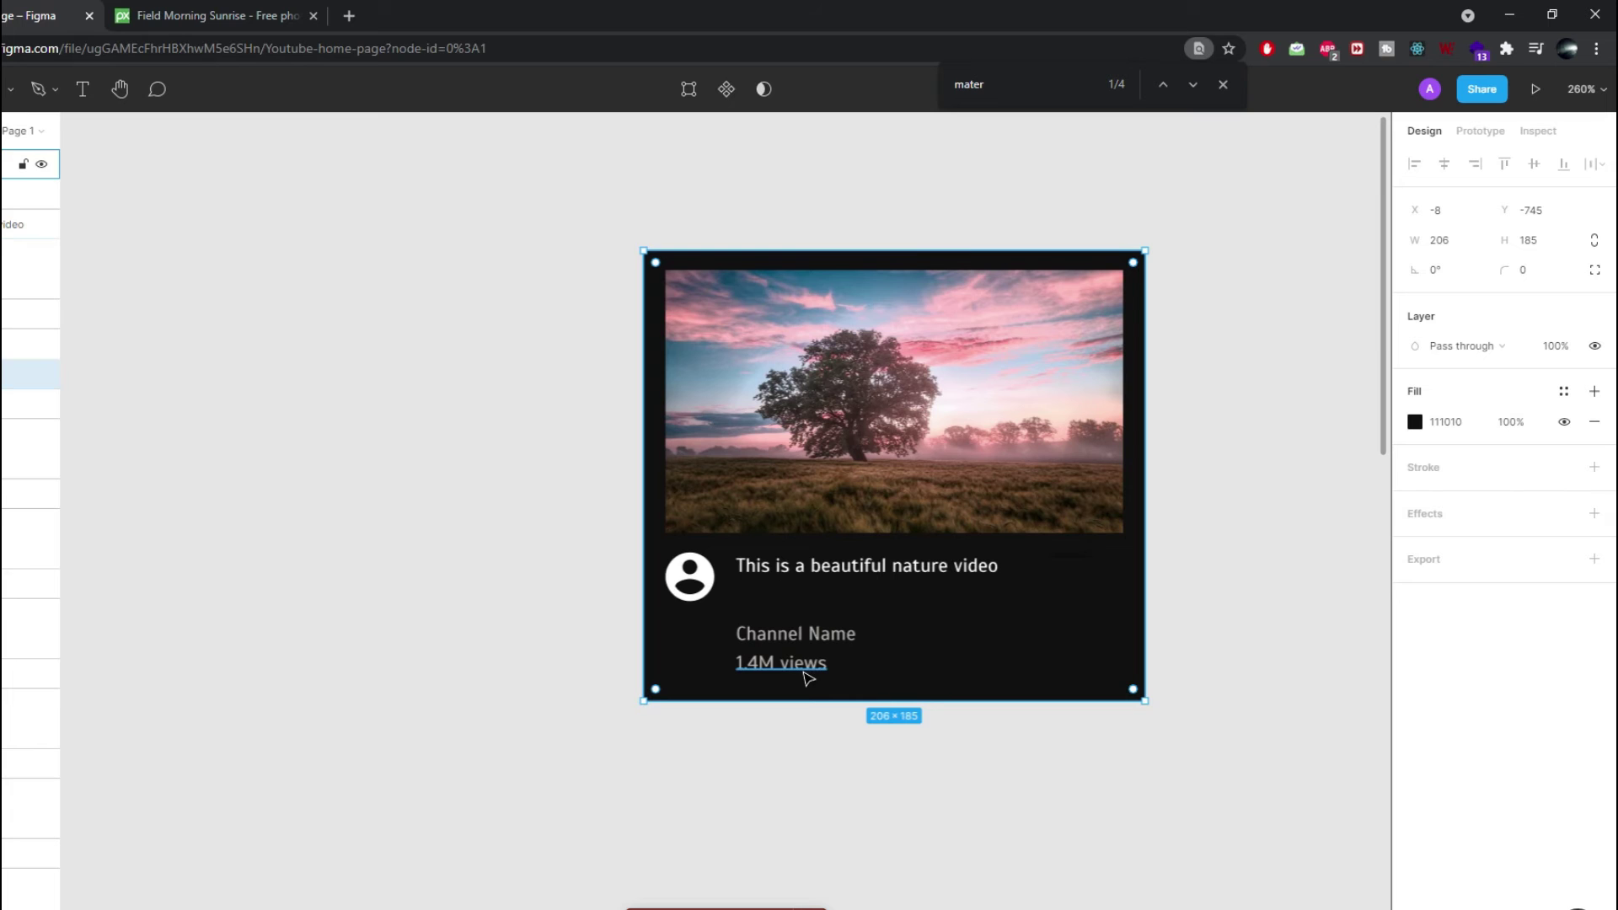
left_click(807, 678)
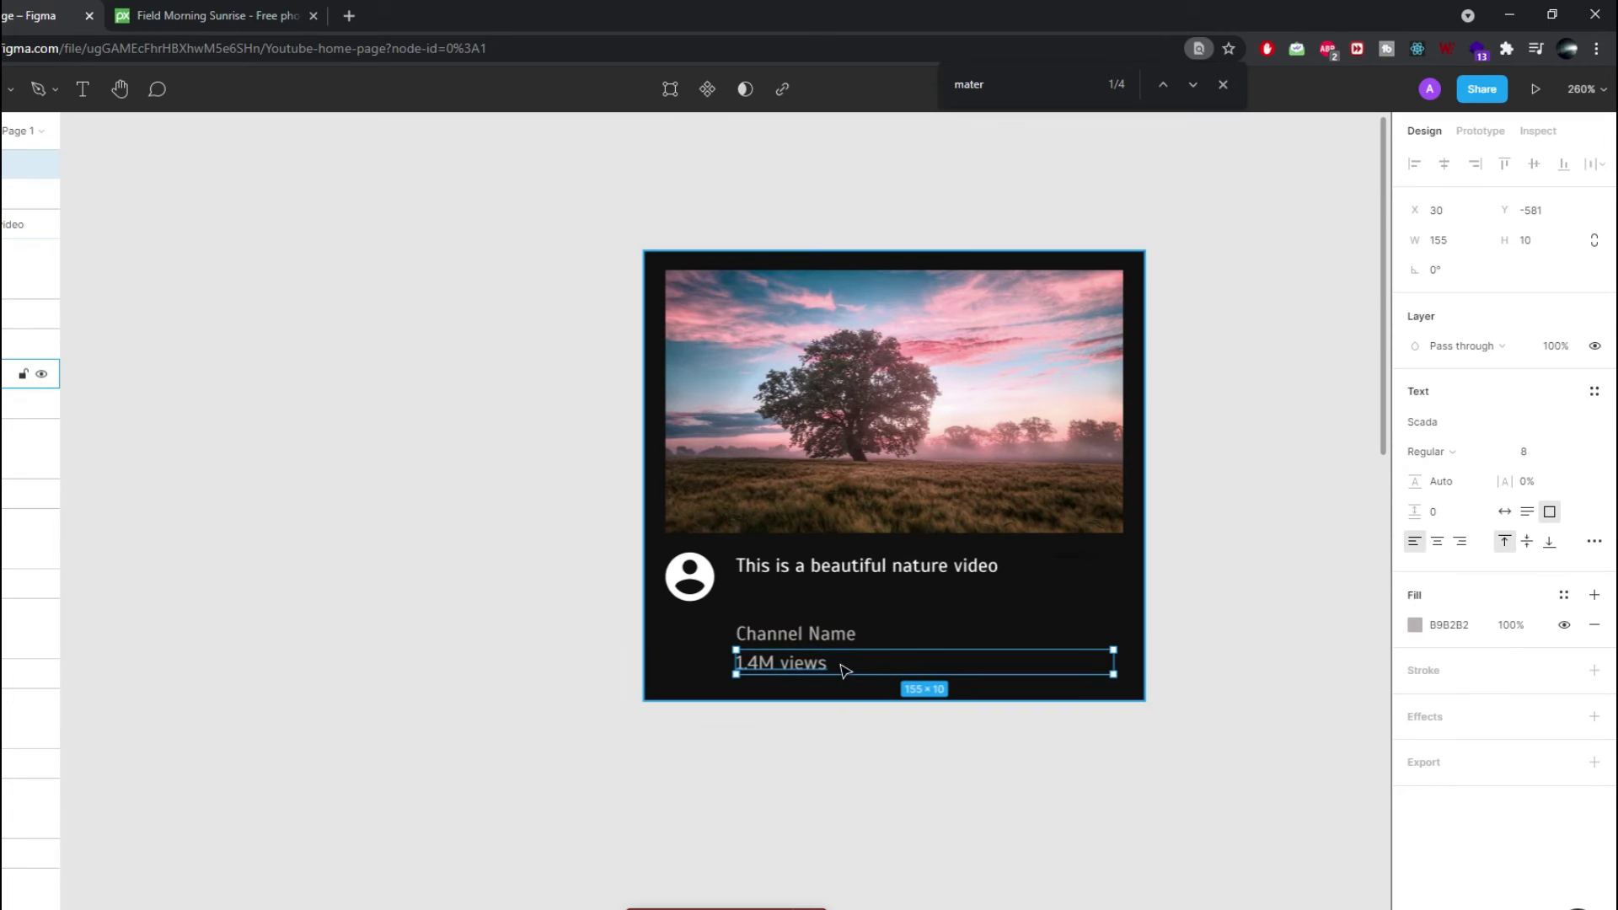
double_click(793, 662)
left_click(844, 669)
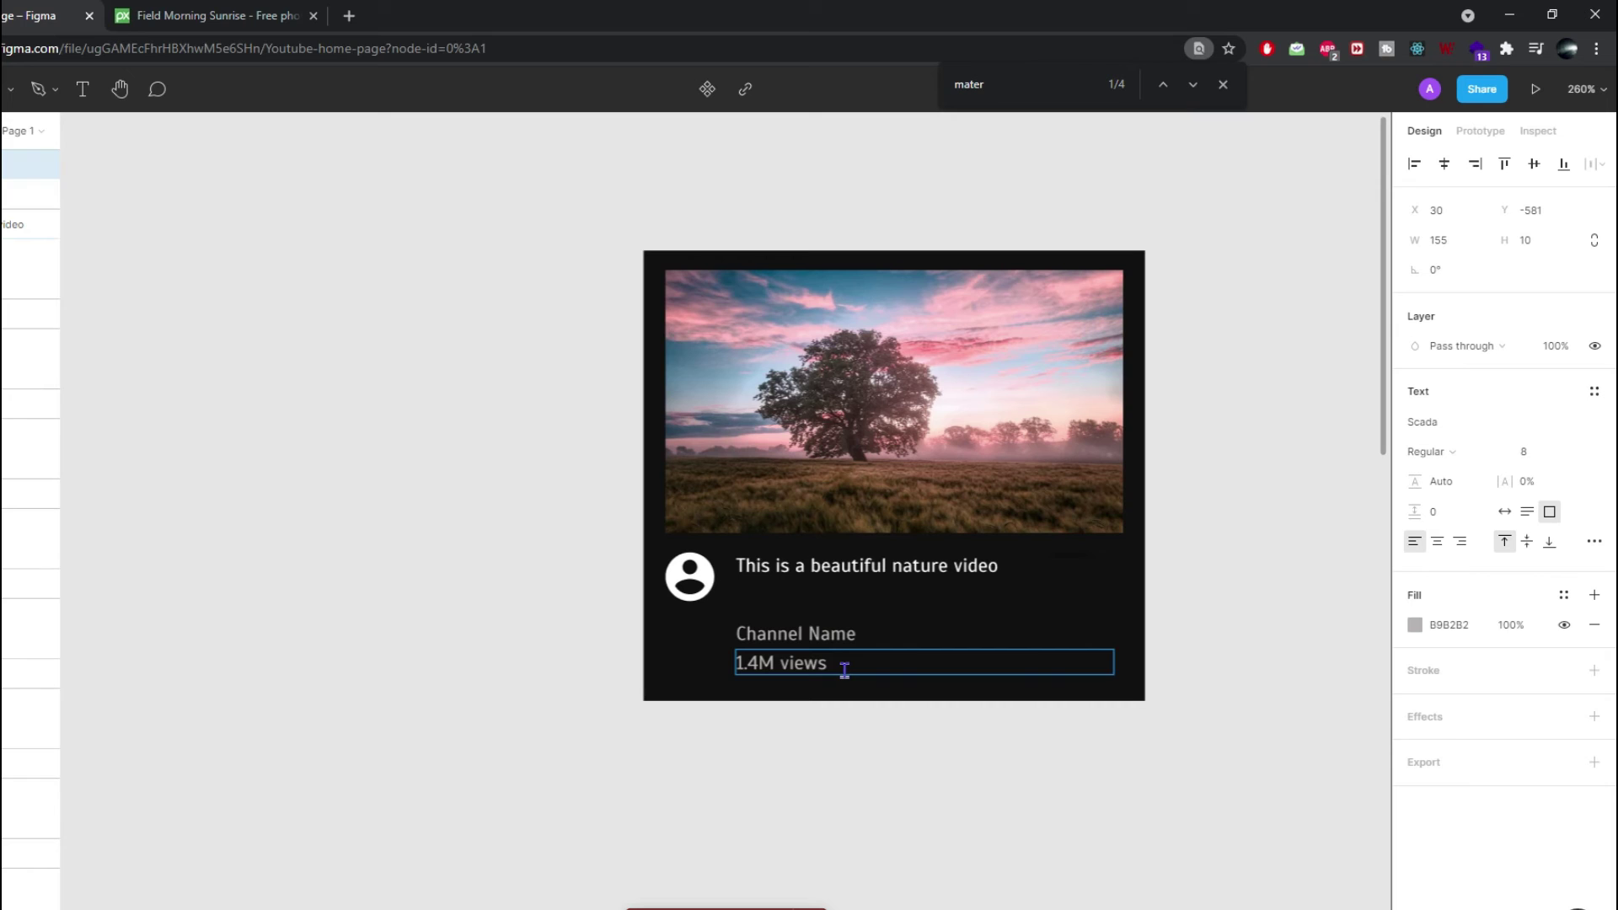
type("-8")
type(" months ago")
left_click(914, 632)
left_click(944, 664)
- Reduce the views line's font size to 6
triple_click(945, 664)
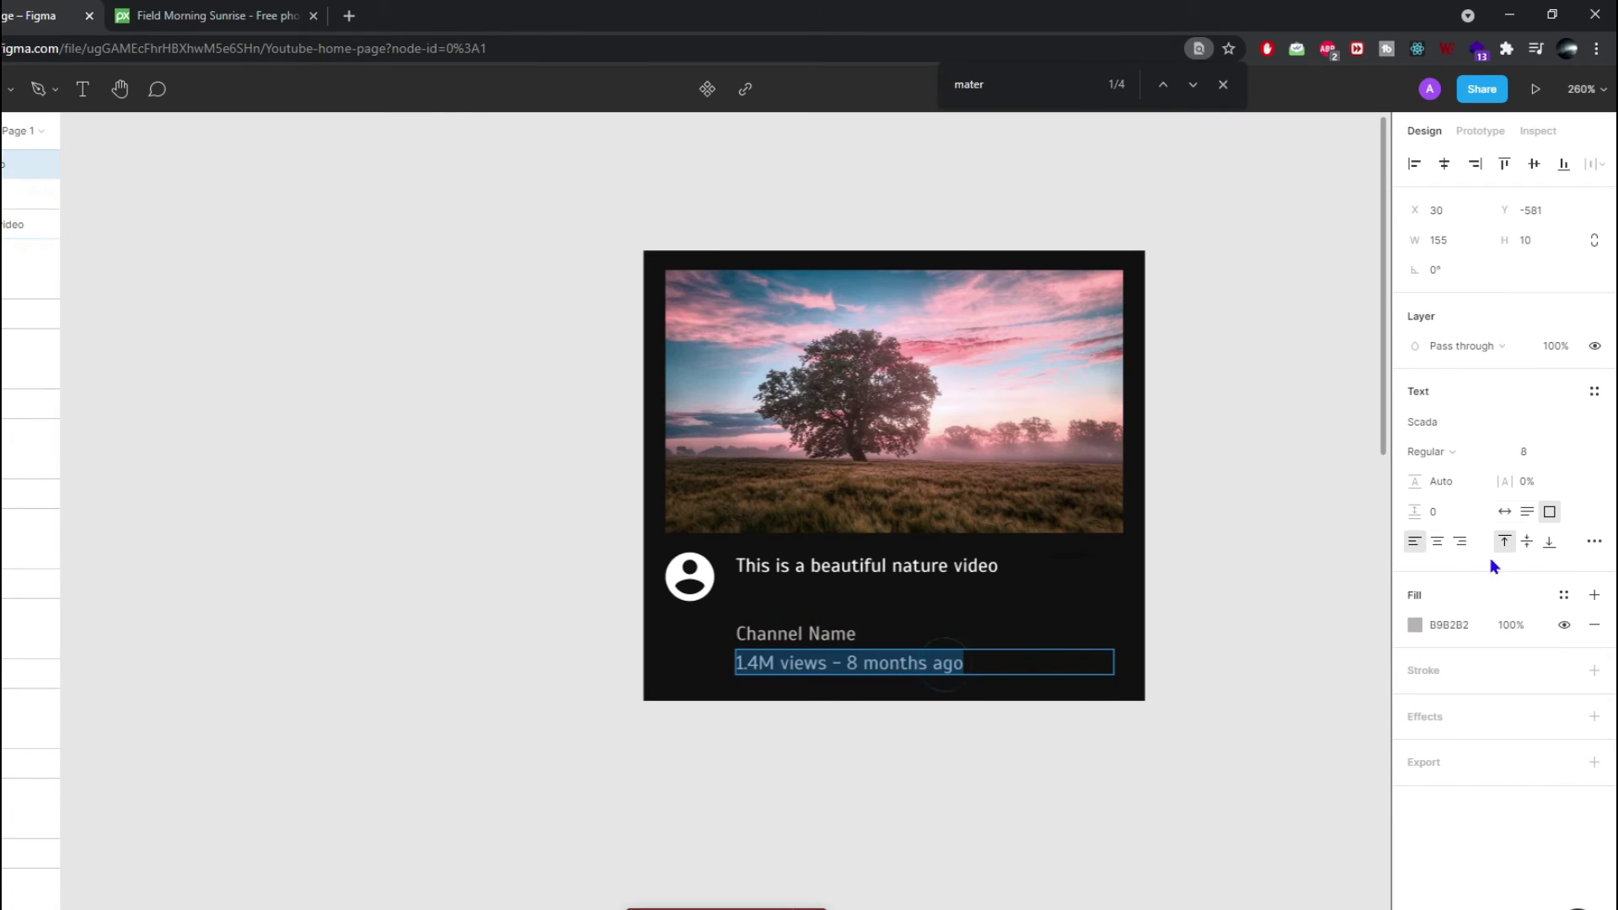
left_click(1528, 453)
type("7")
key("Return")
type("6")
key("Return")
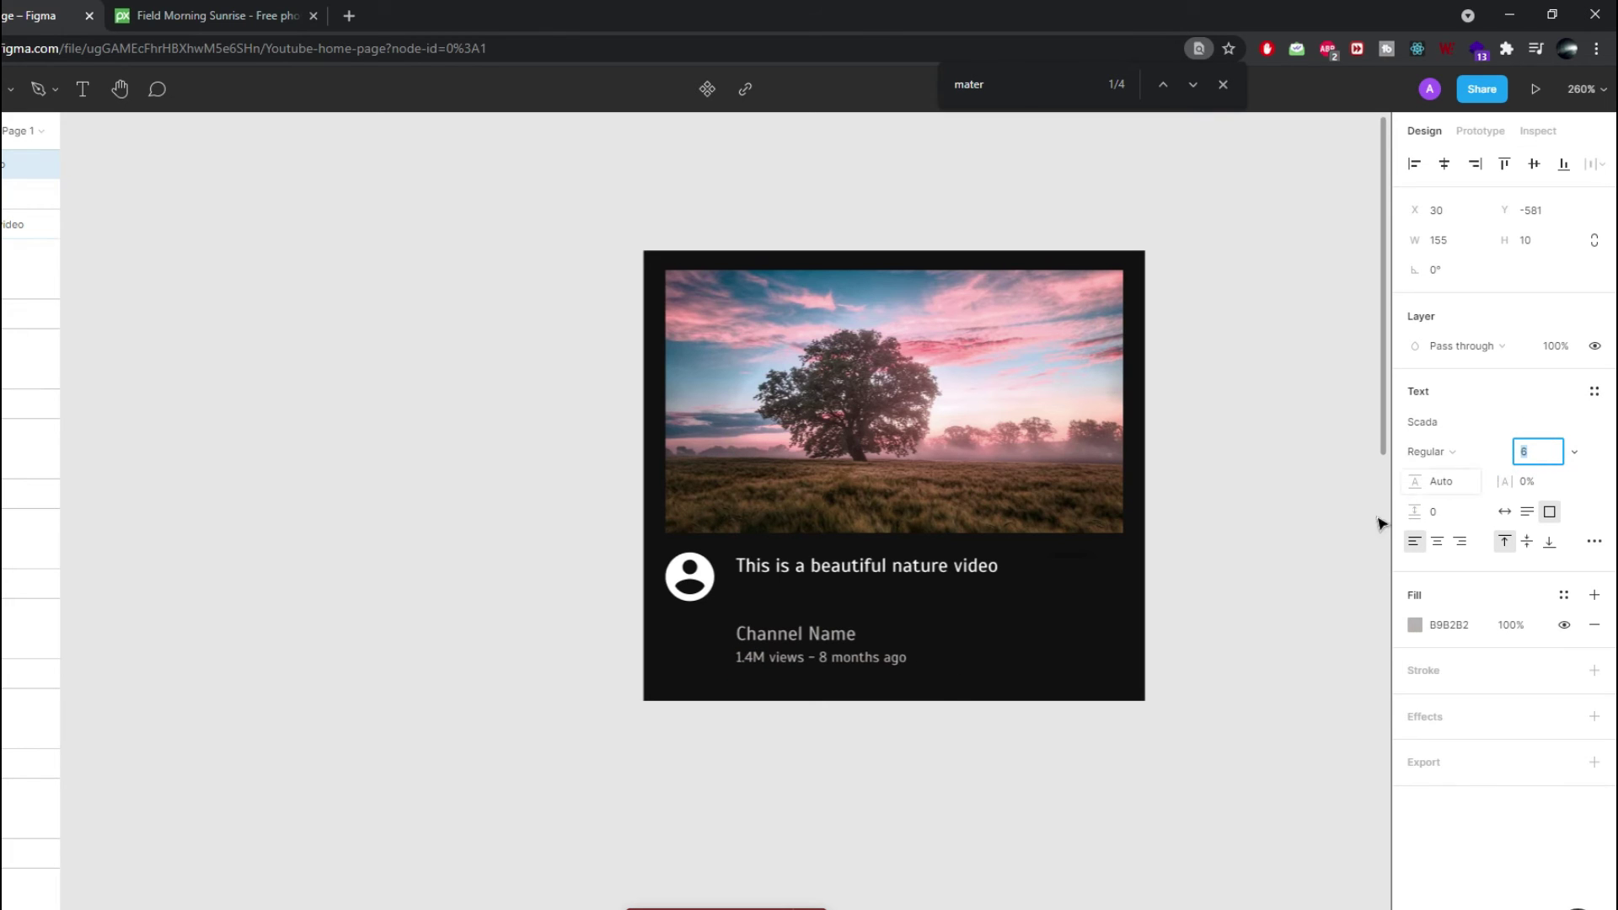
- Set the 'Channel Name' text and the views line to font size 7
triple_click(820, 640)
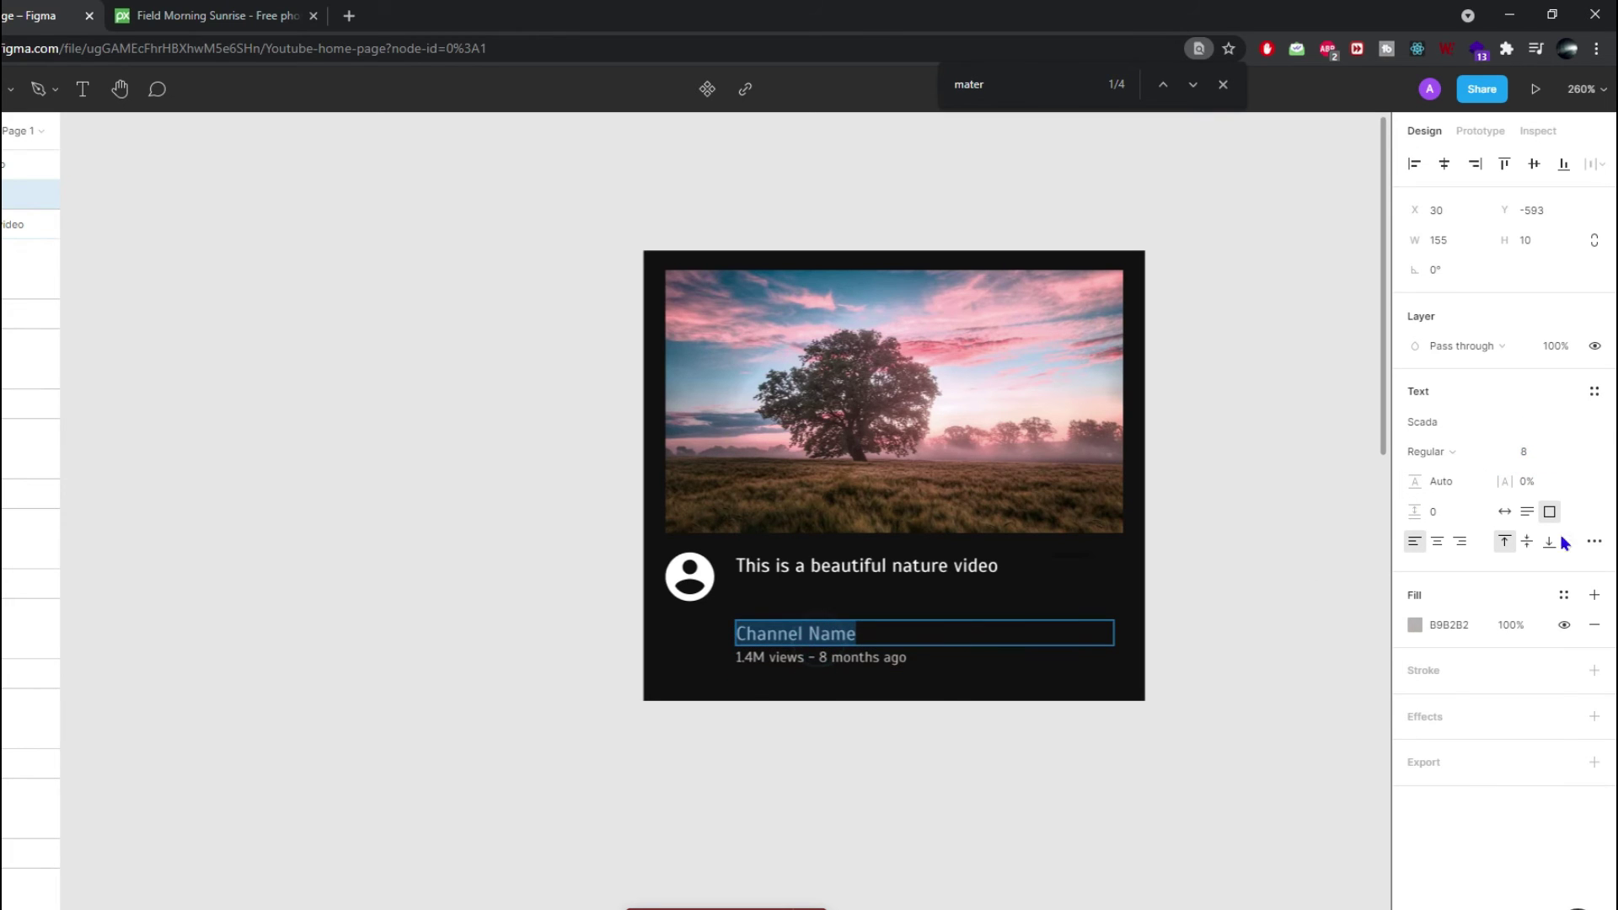
left_click(1537, 454)
type("7")
key("Return")
double_click(863, 661)
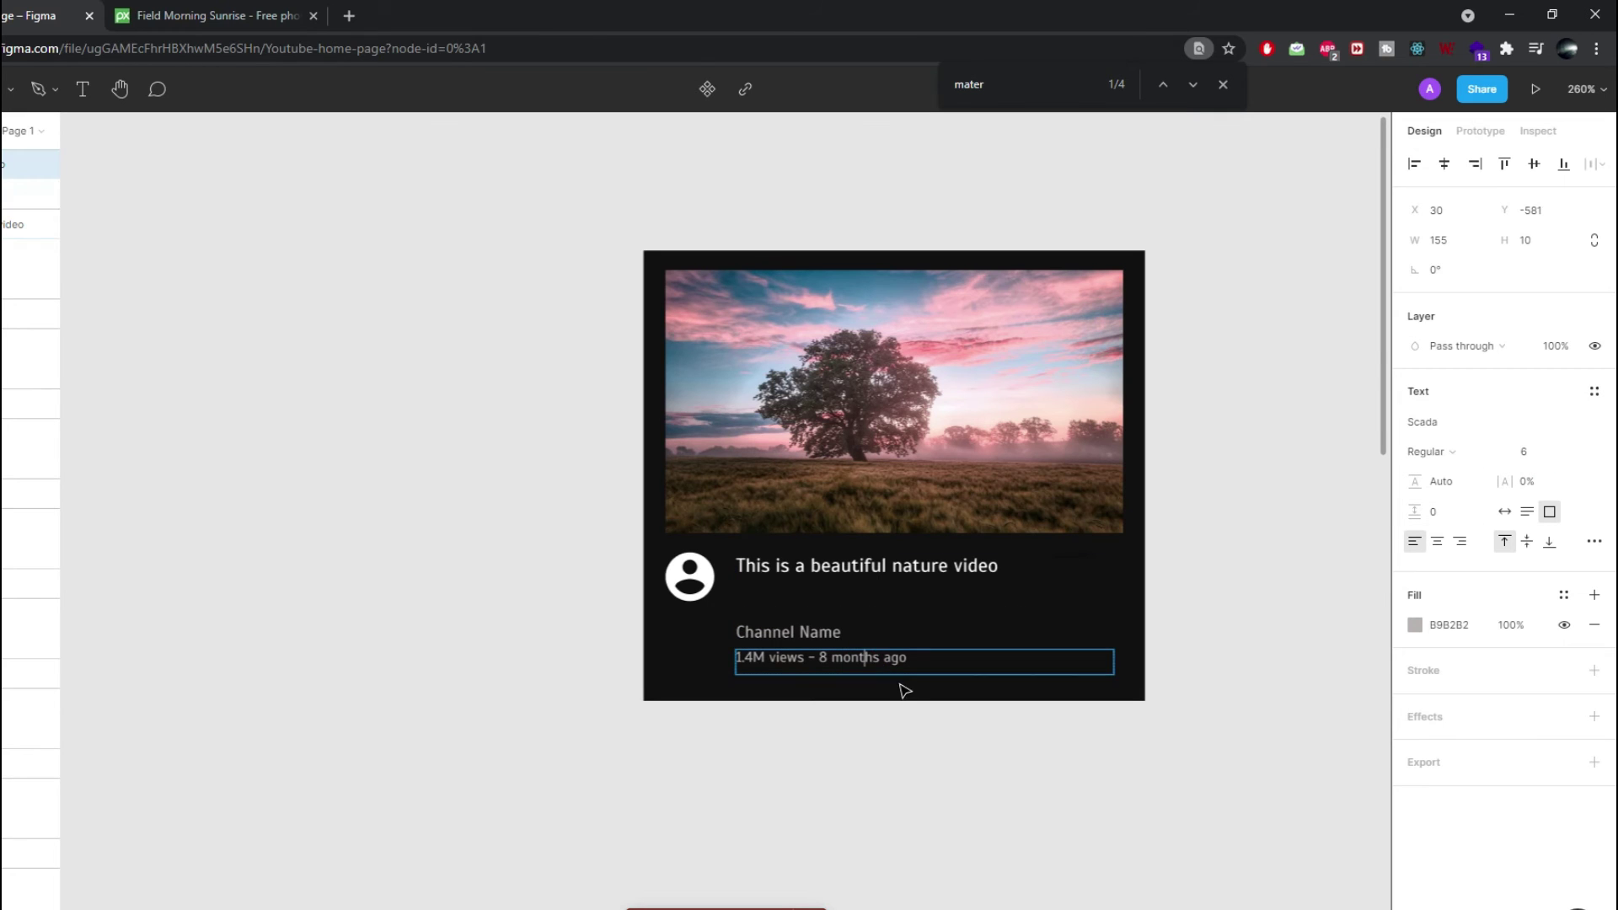
triple_click(898, 672)
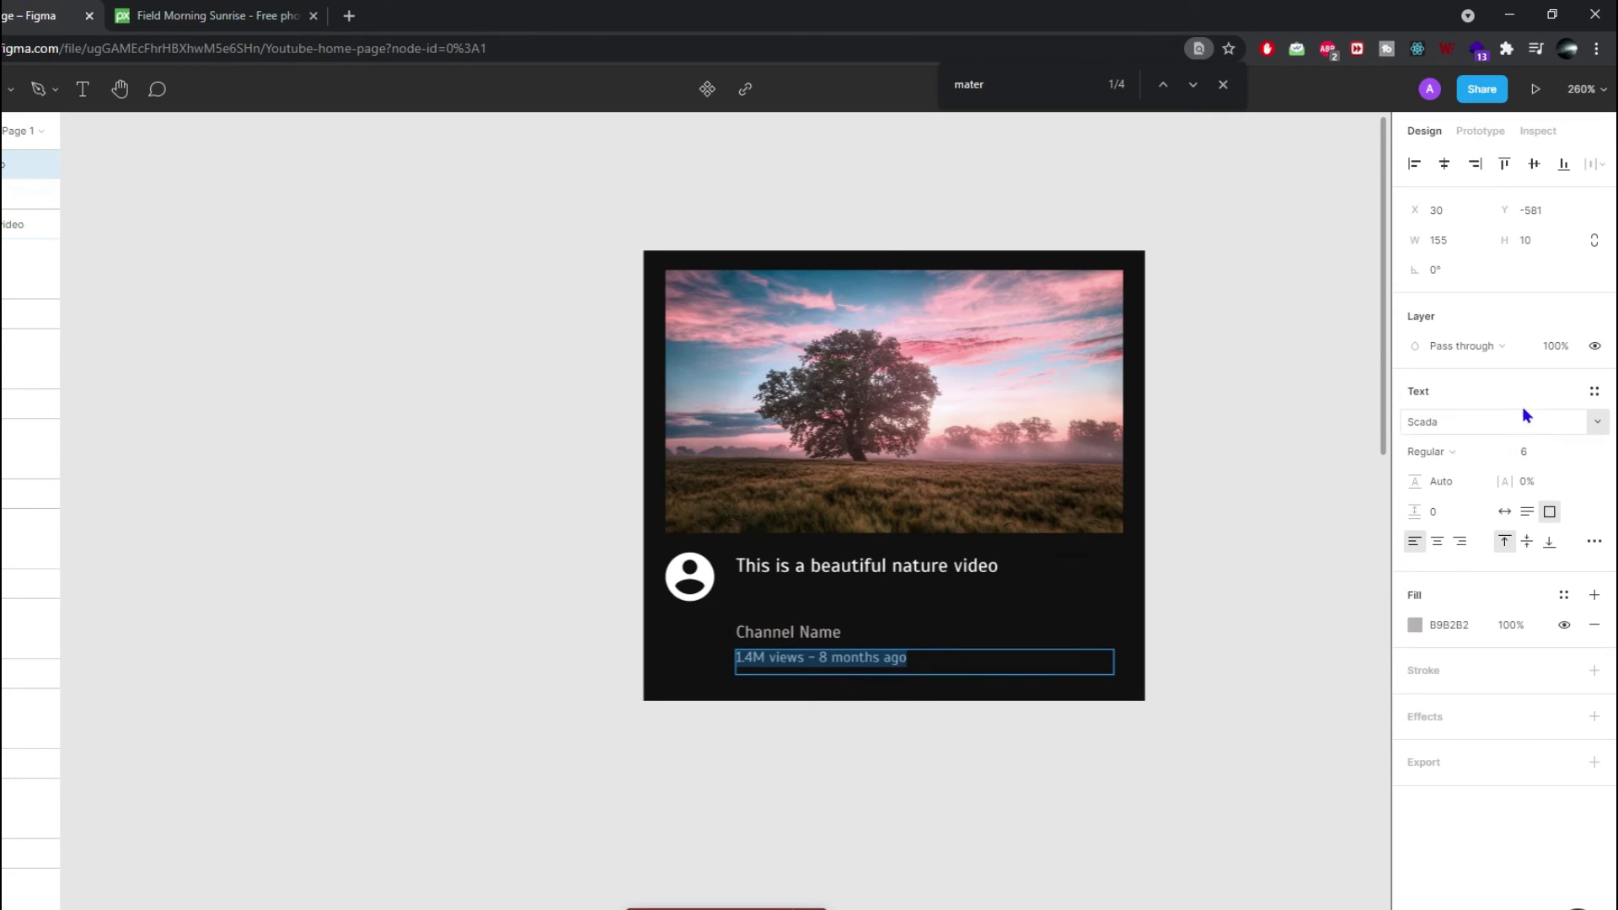
left_click(1530, 457)
left_click_drag(1532, 483, 1547, 493)
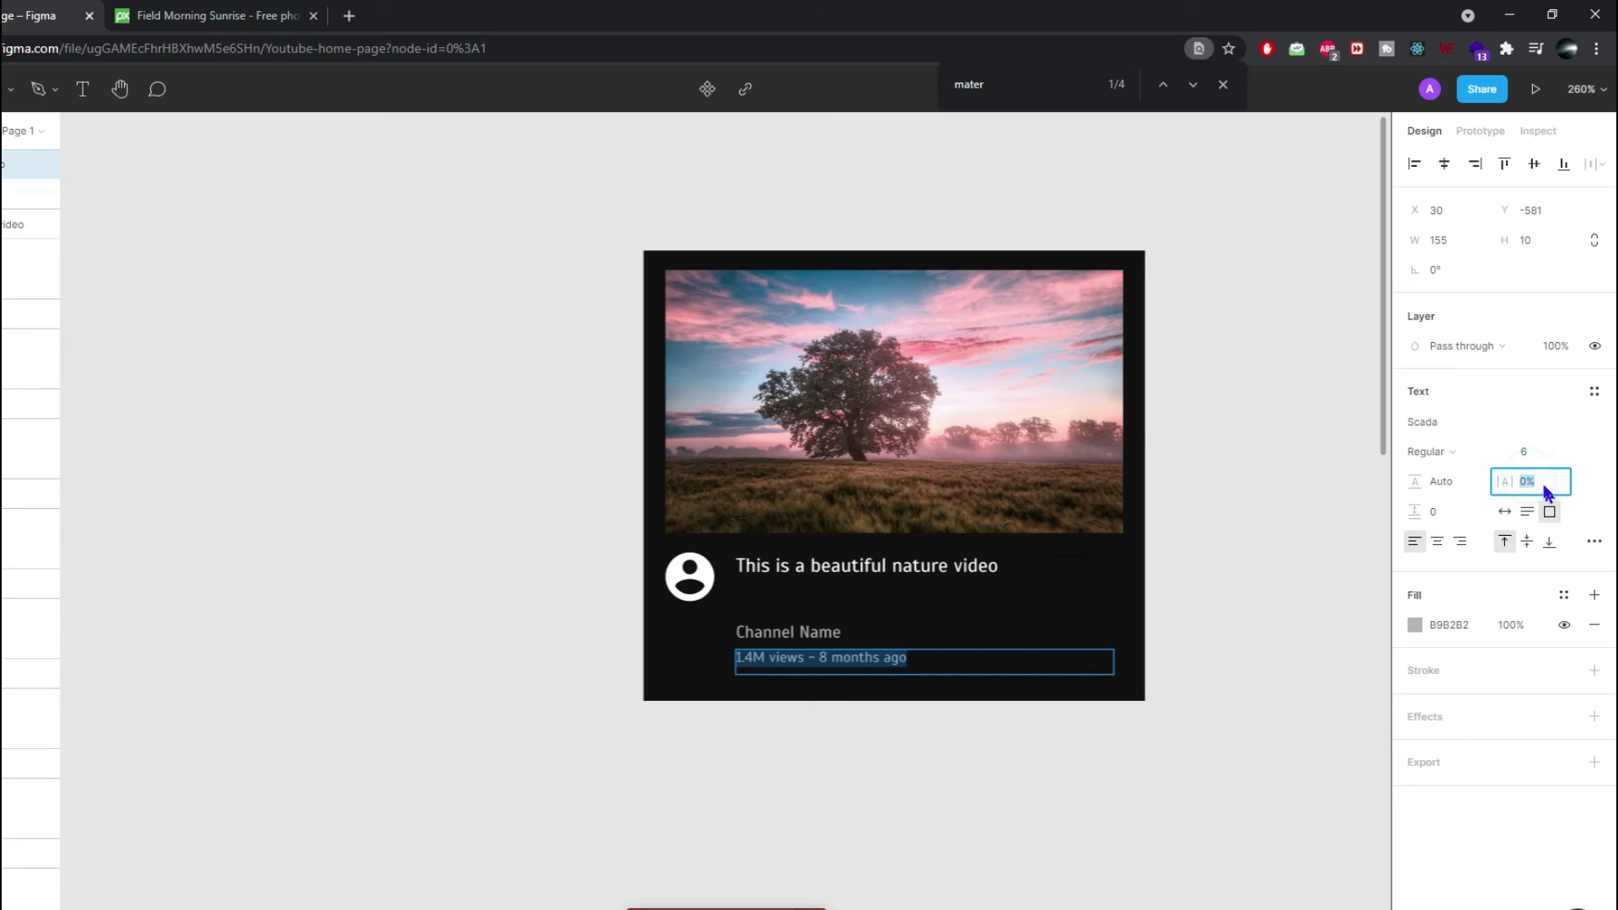
type("7")
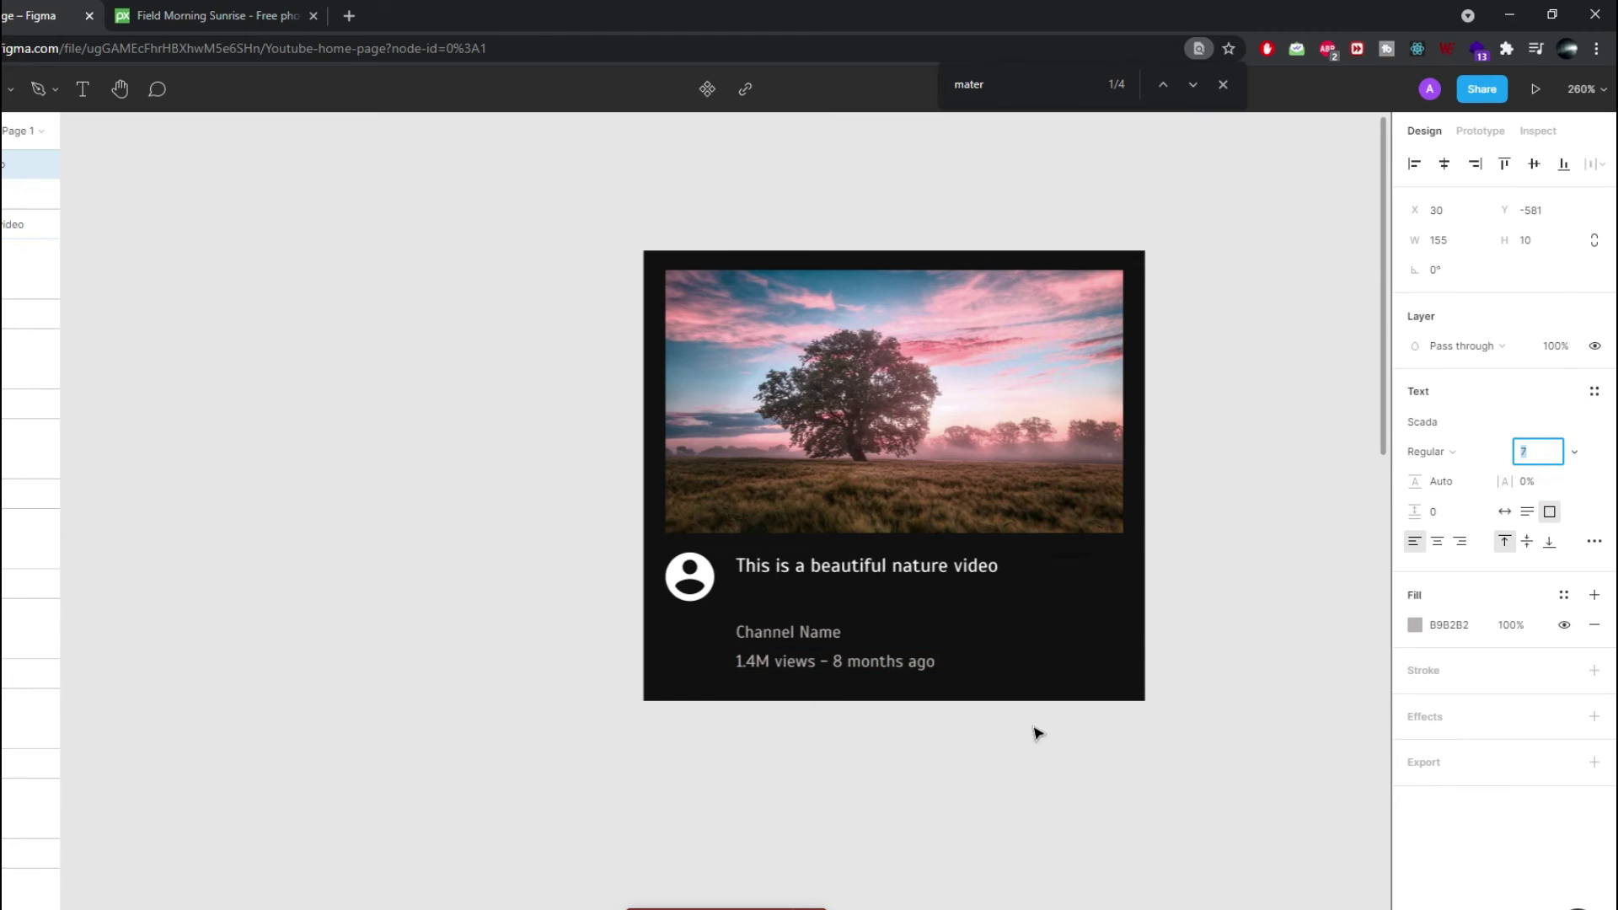
key("Return")
key("Escape")
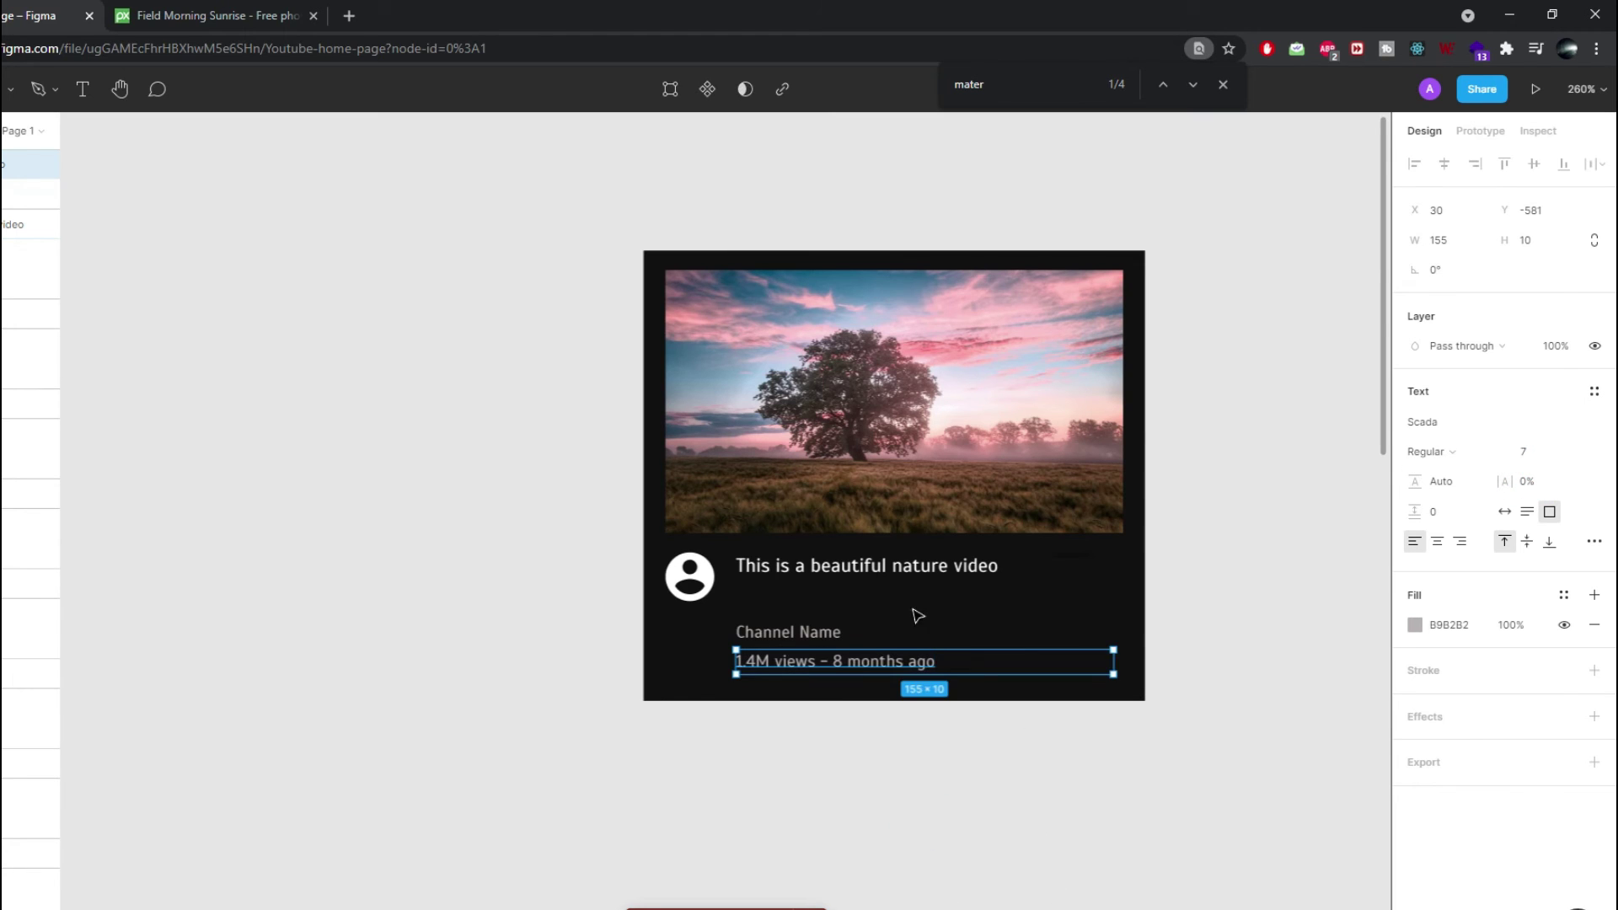
- Enlarge the video title's font size to 10, then deselect it
left_click(935, 573)
double_click(937, 573)
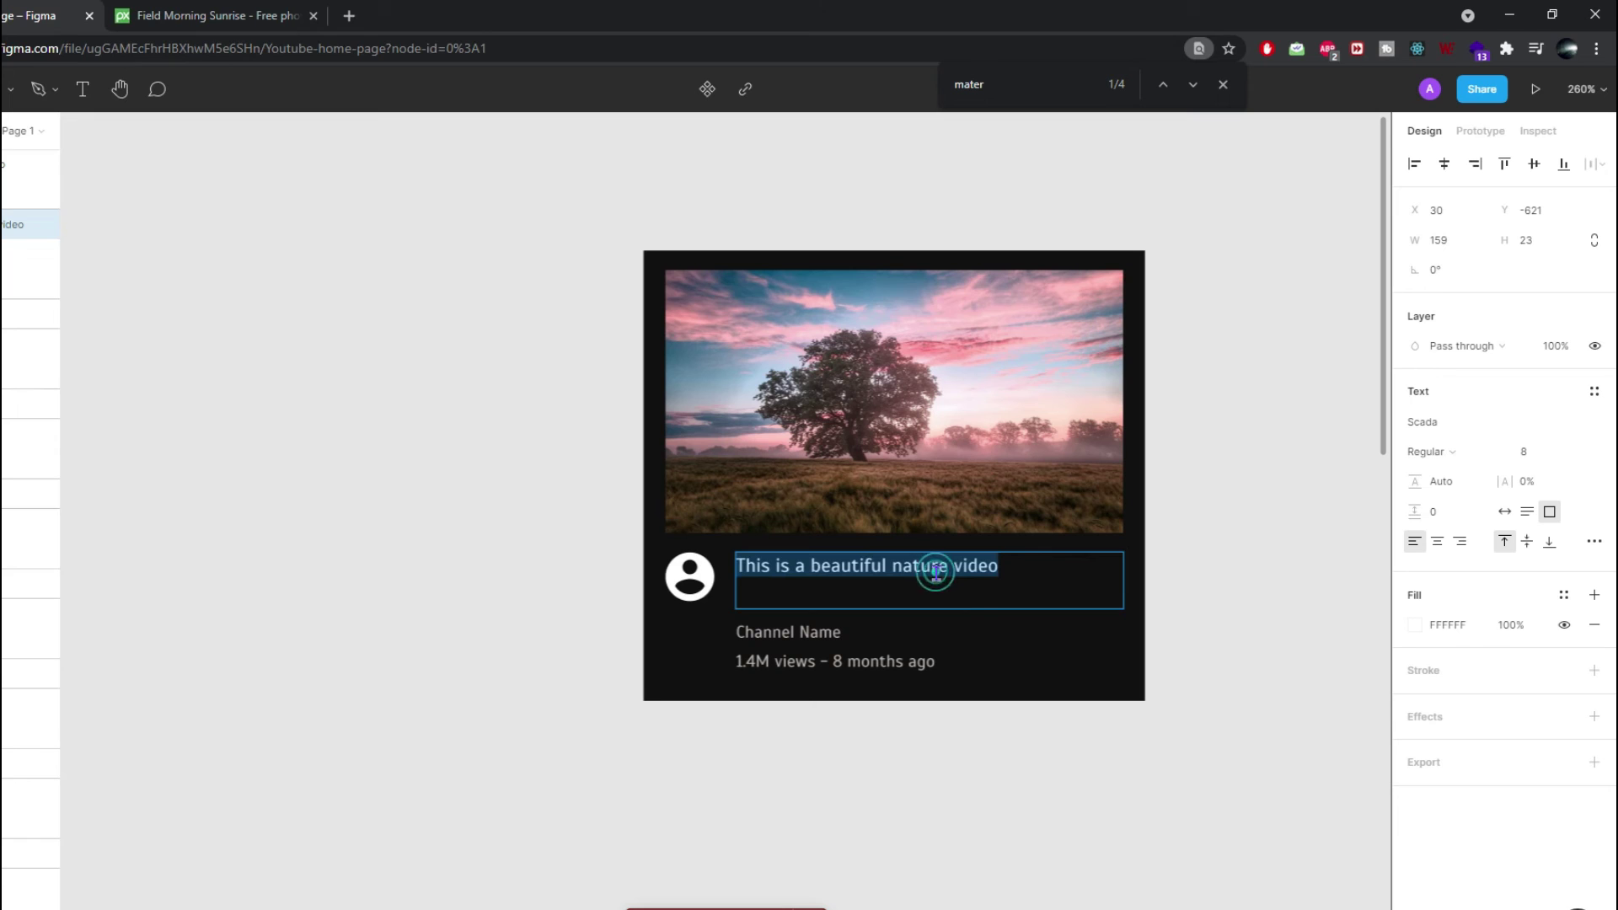
left_click(1535, 452)
type("9")
key("Return")
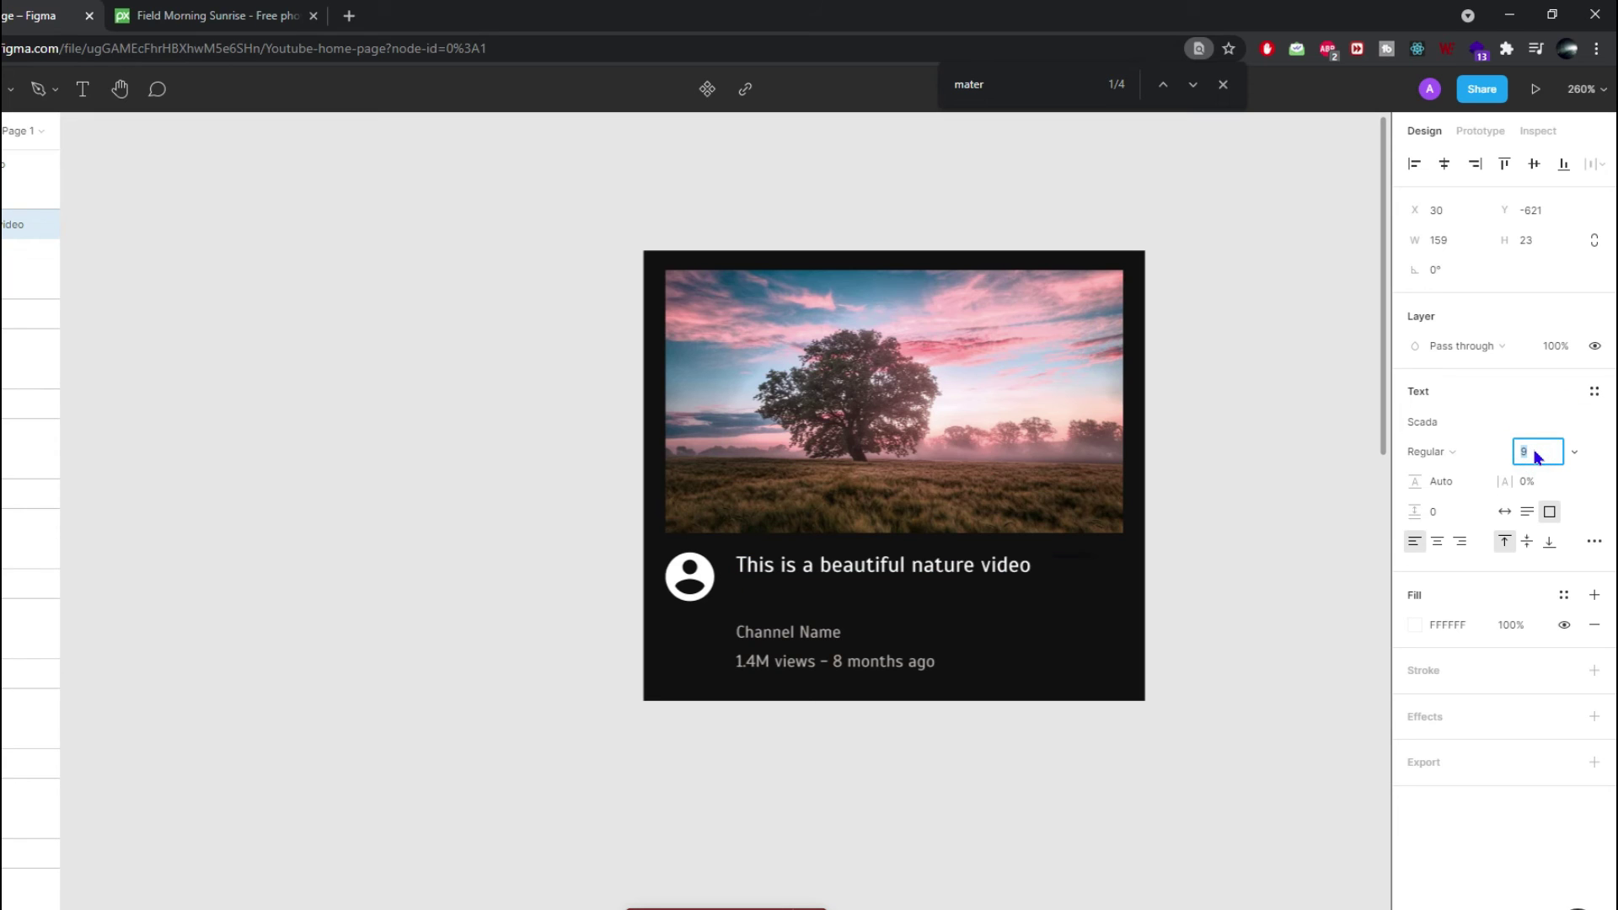
key("Up")
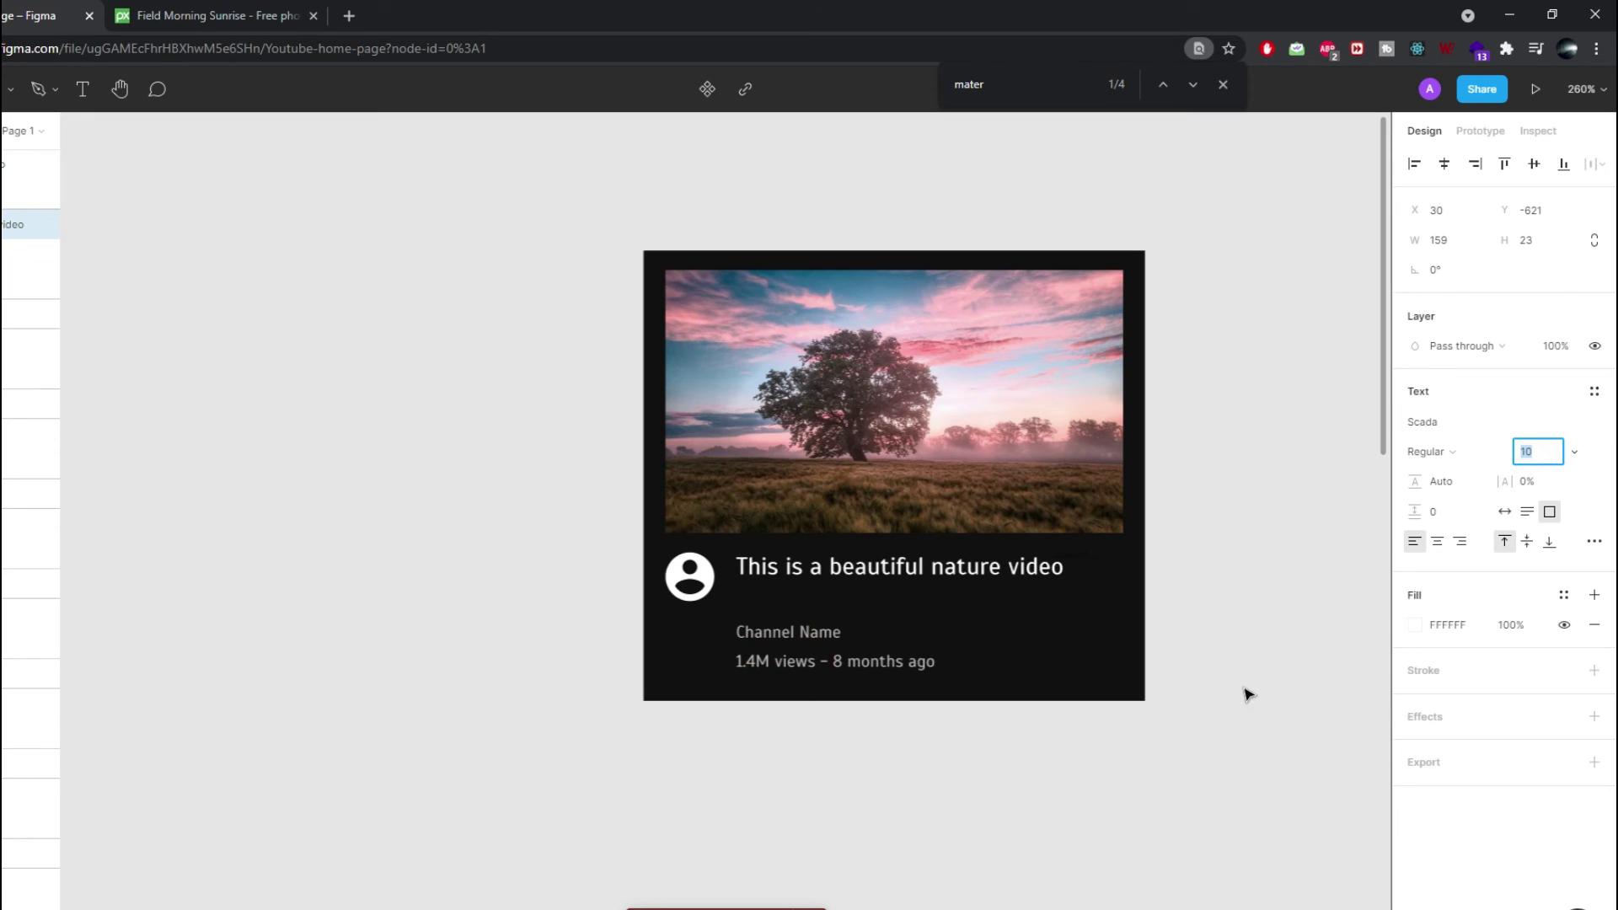
key("Escape")
left_click(1246, 815)
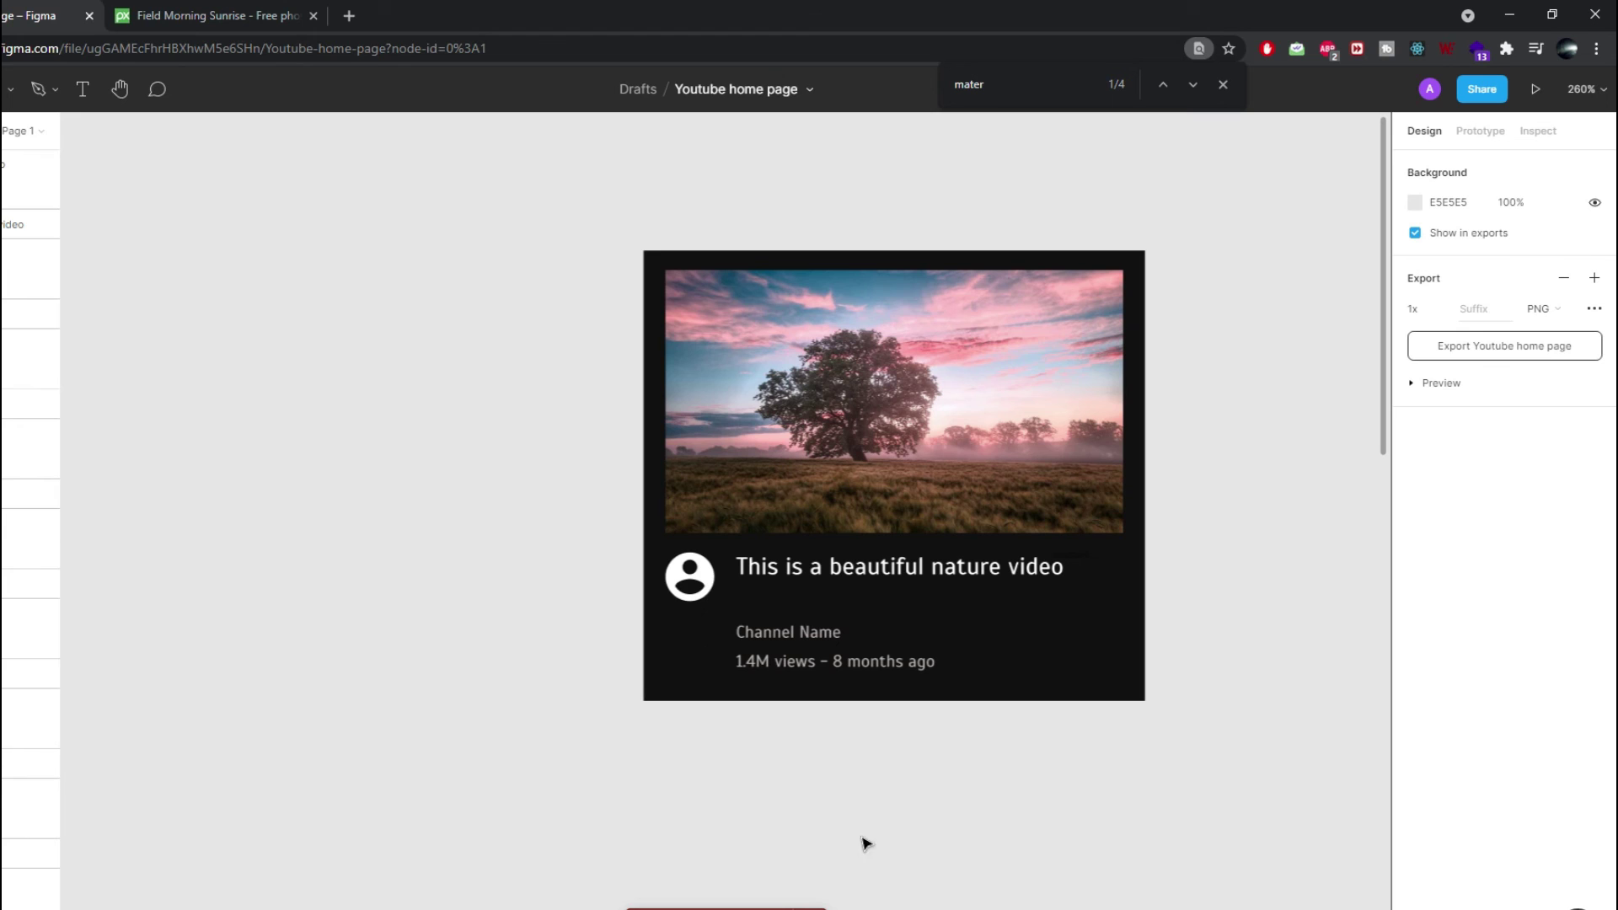
- Move the 'Channel Name' and views text lines up to sit directly beneath the video title
left_click(727, 630)
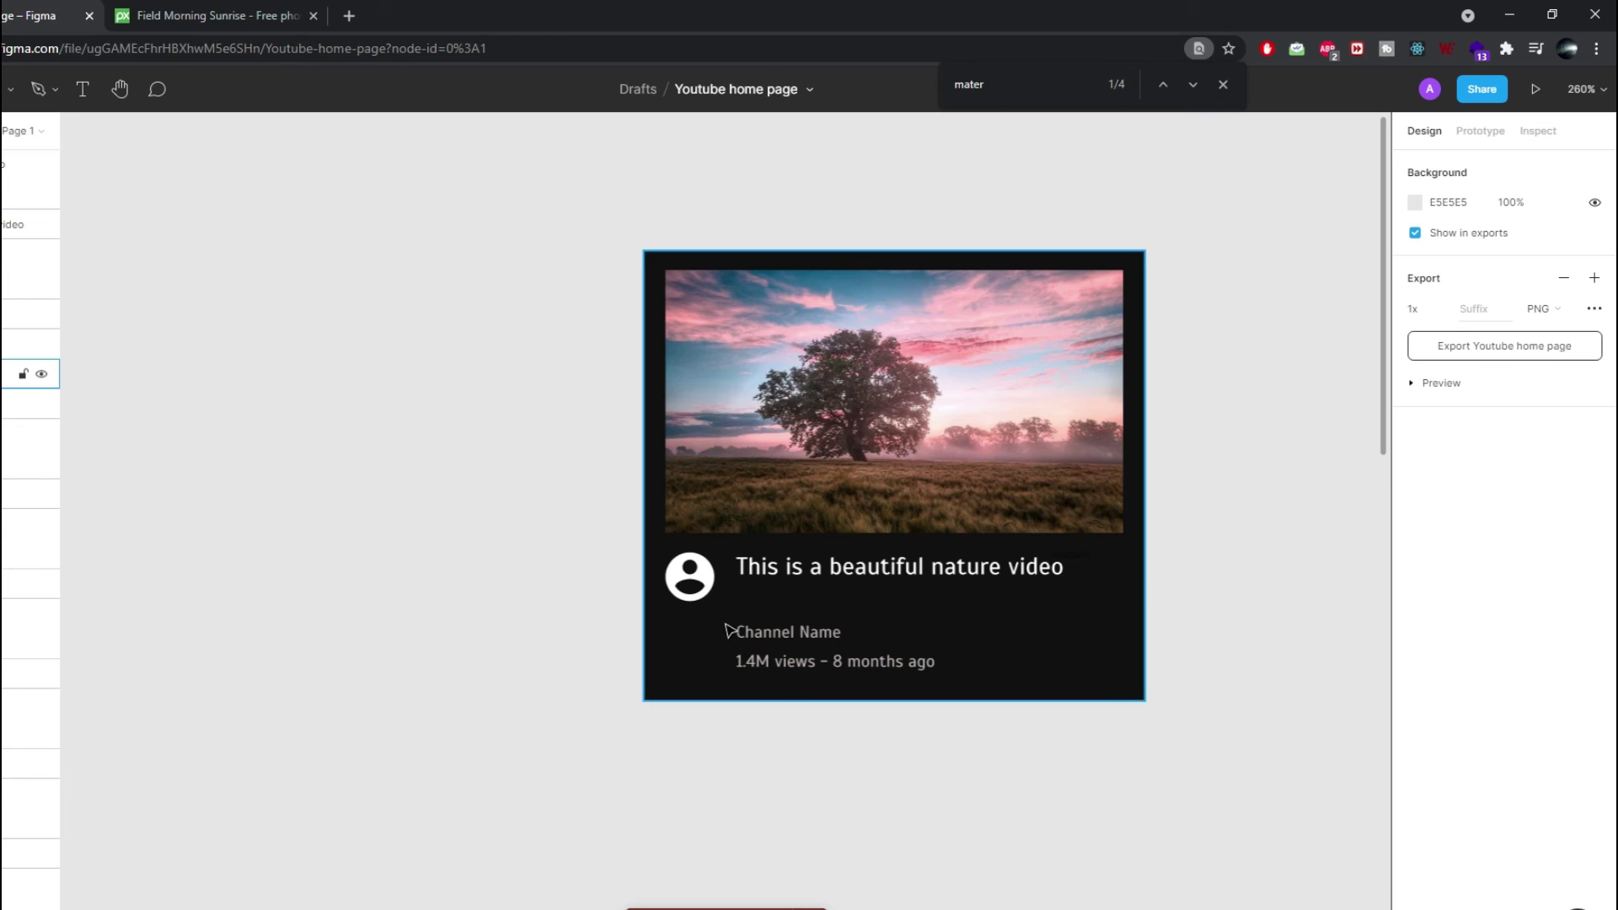
left_click(783, 646)
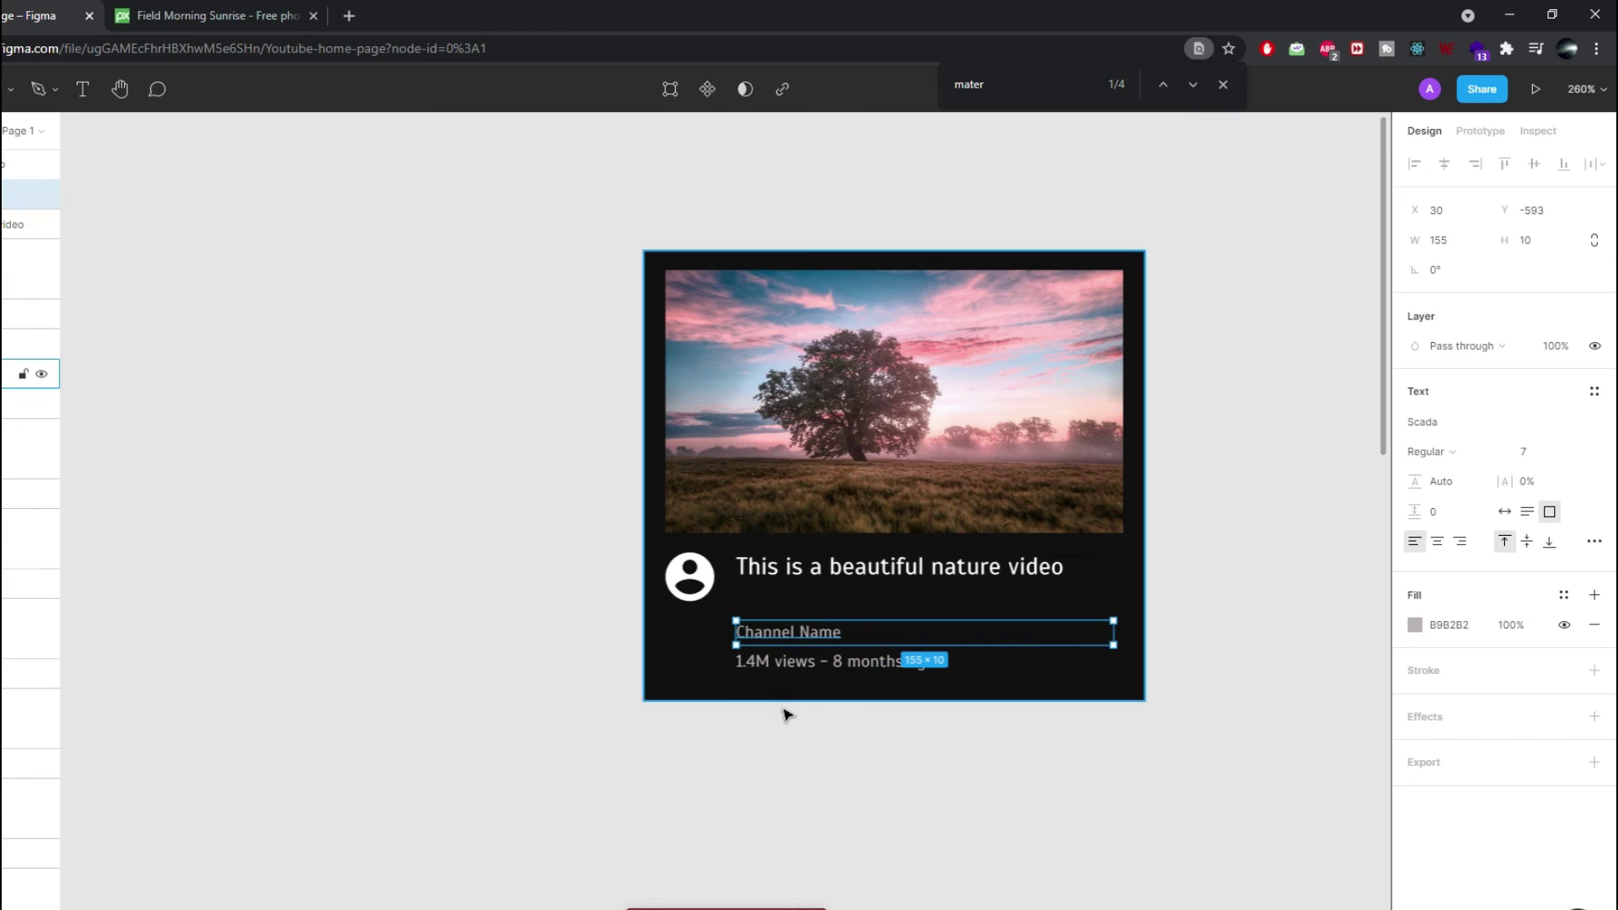
left_click(779, 663)
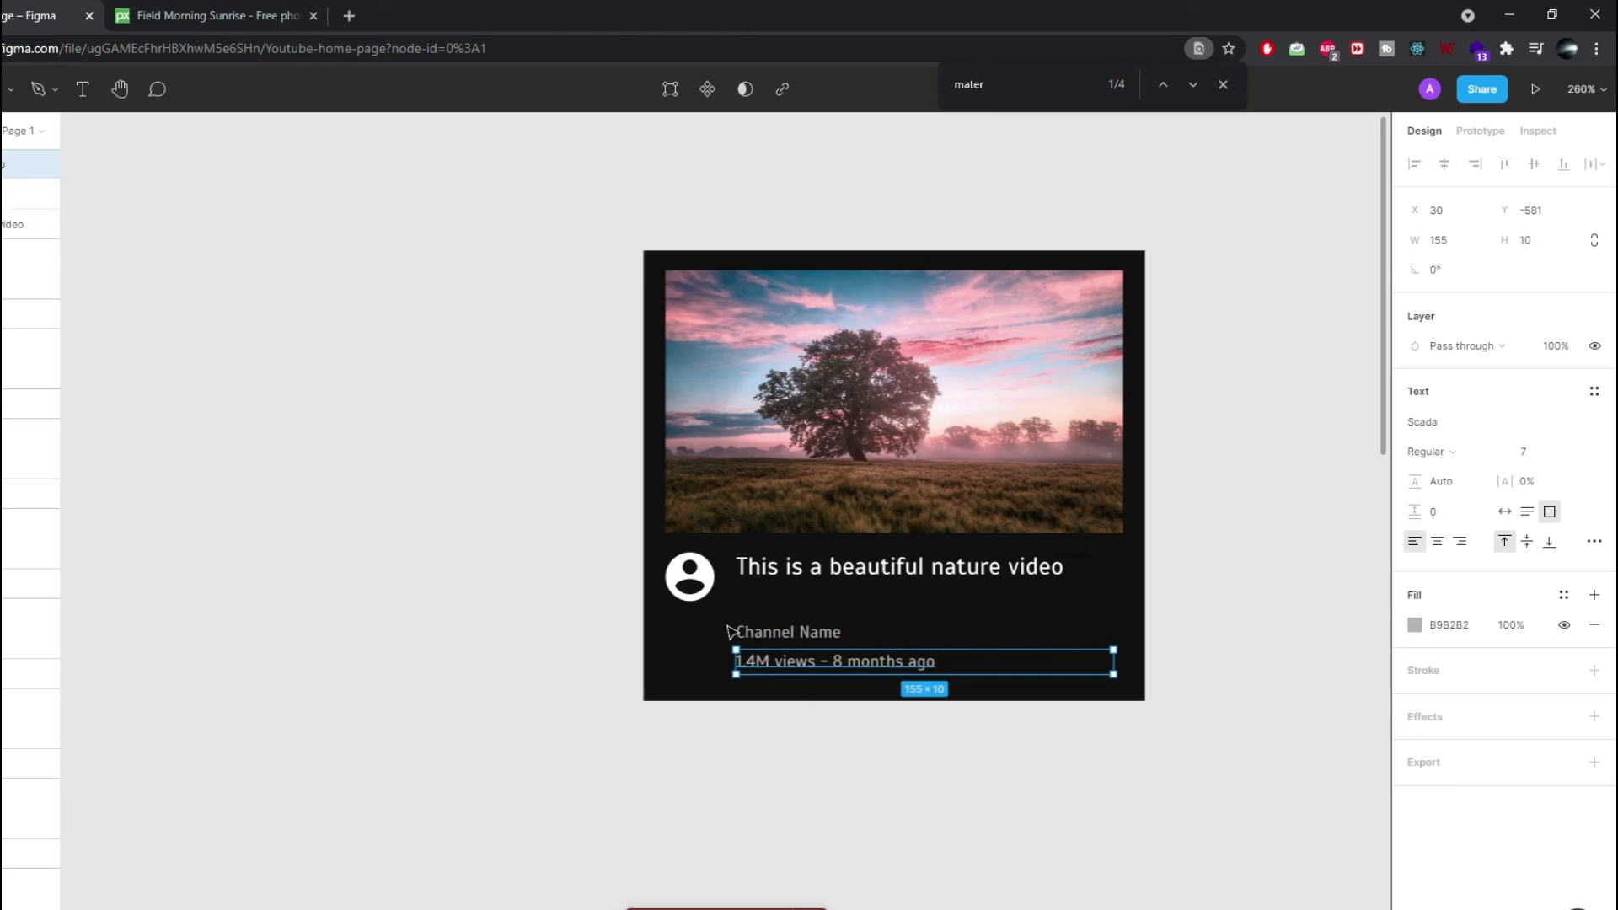
mouse_move(727, 622)
left_mouse_down()
mouse_move(839, 687)
mouse_move(804, 611)
left_mouse_up()
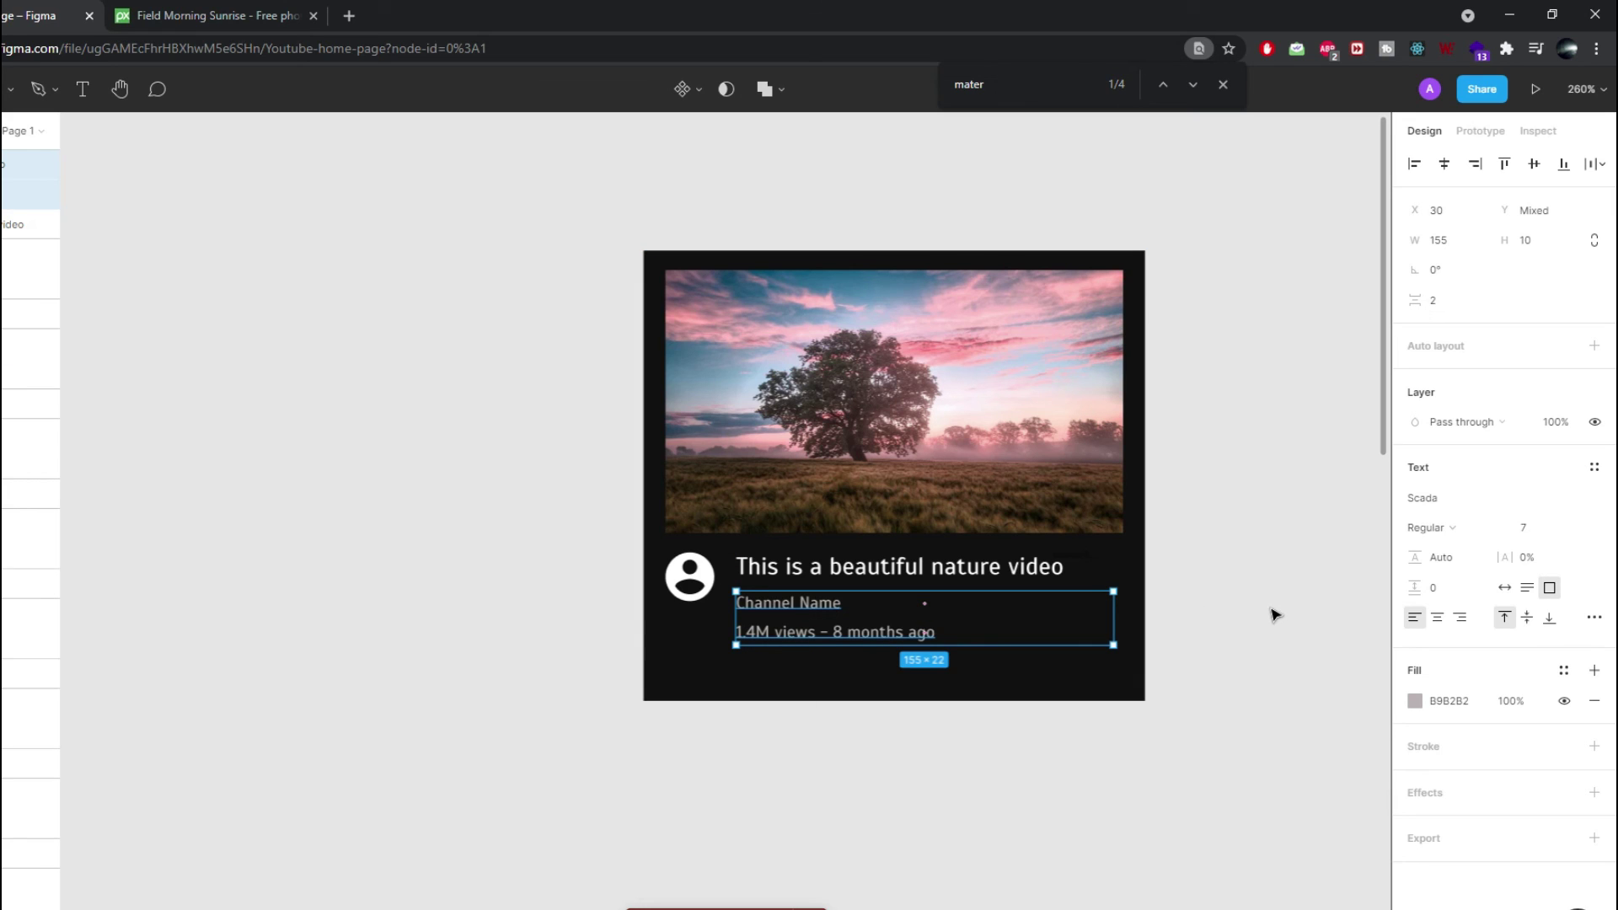
left_click(1384, 598)
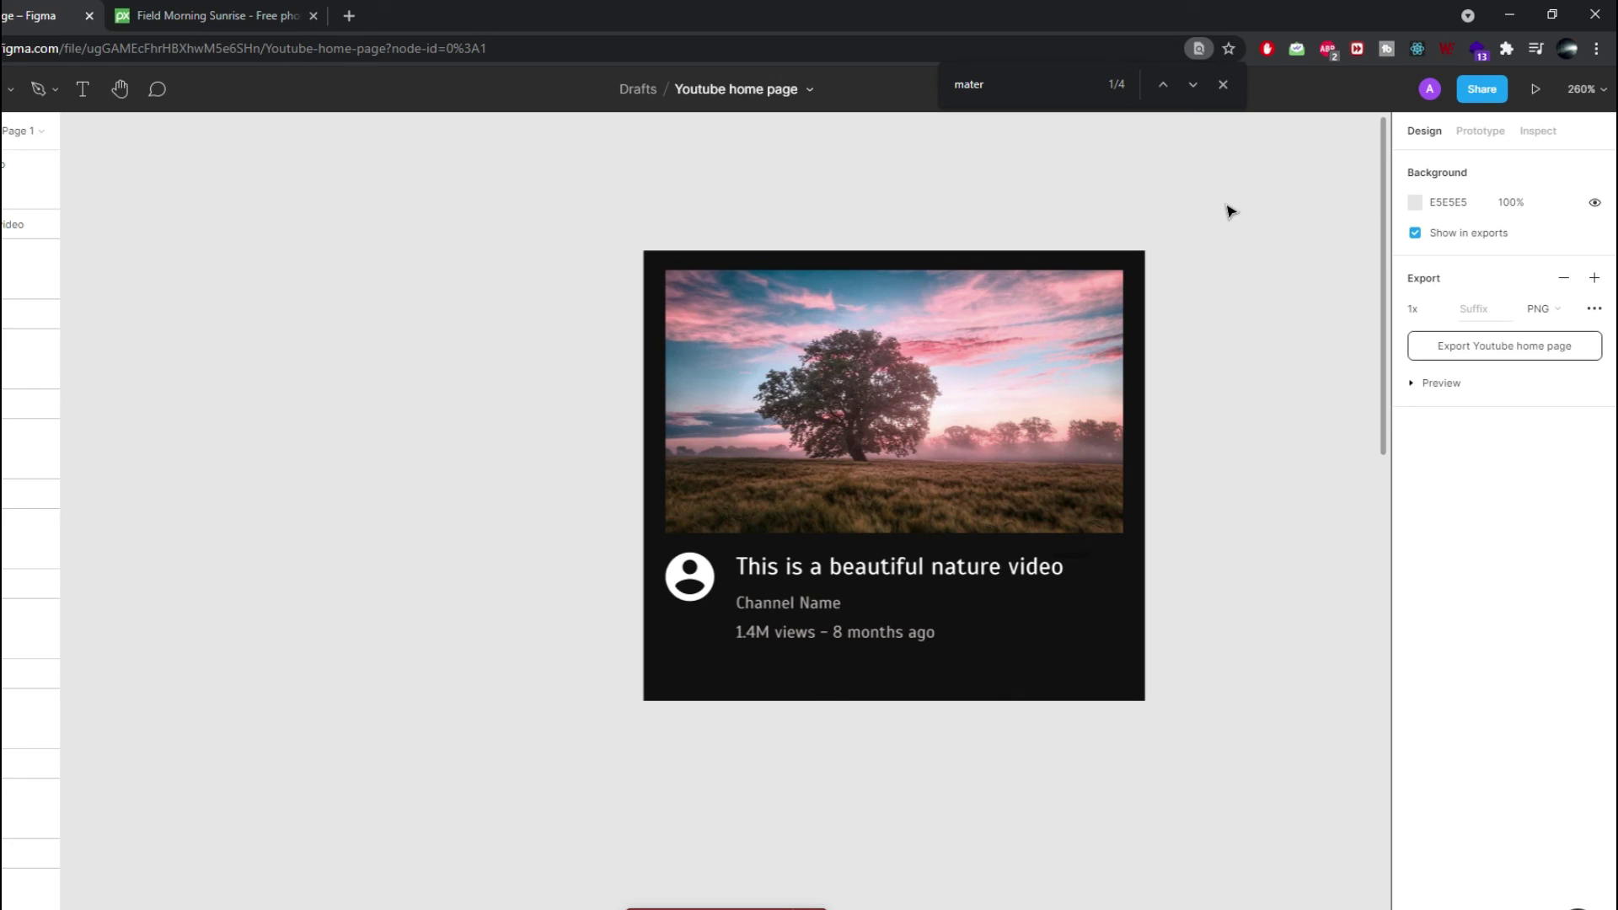
- Drag the card frame's bottom edge up to shorten it from 185 to 173 high
left_click(1024, 672)
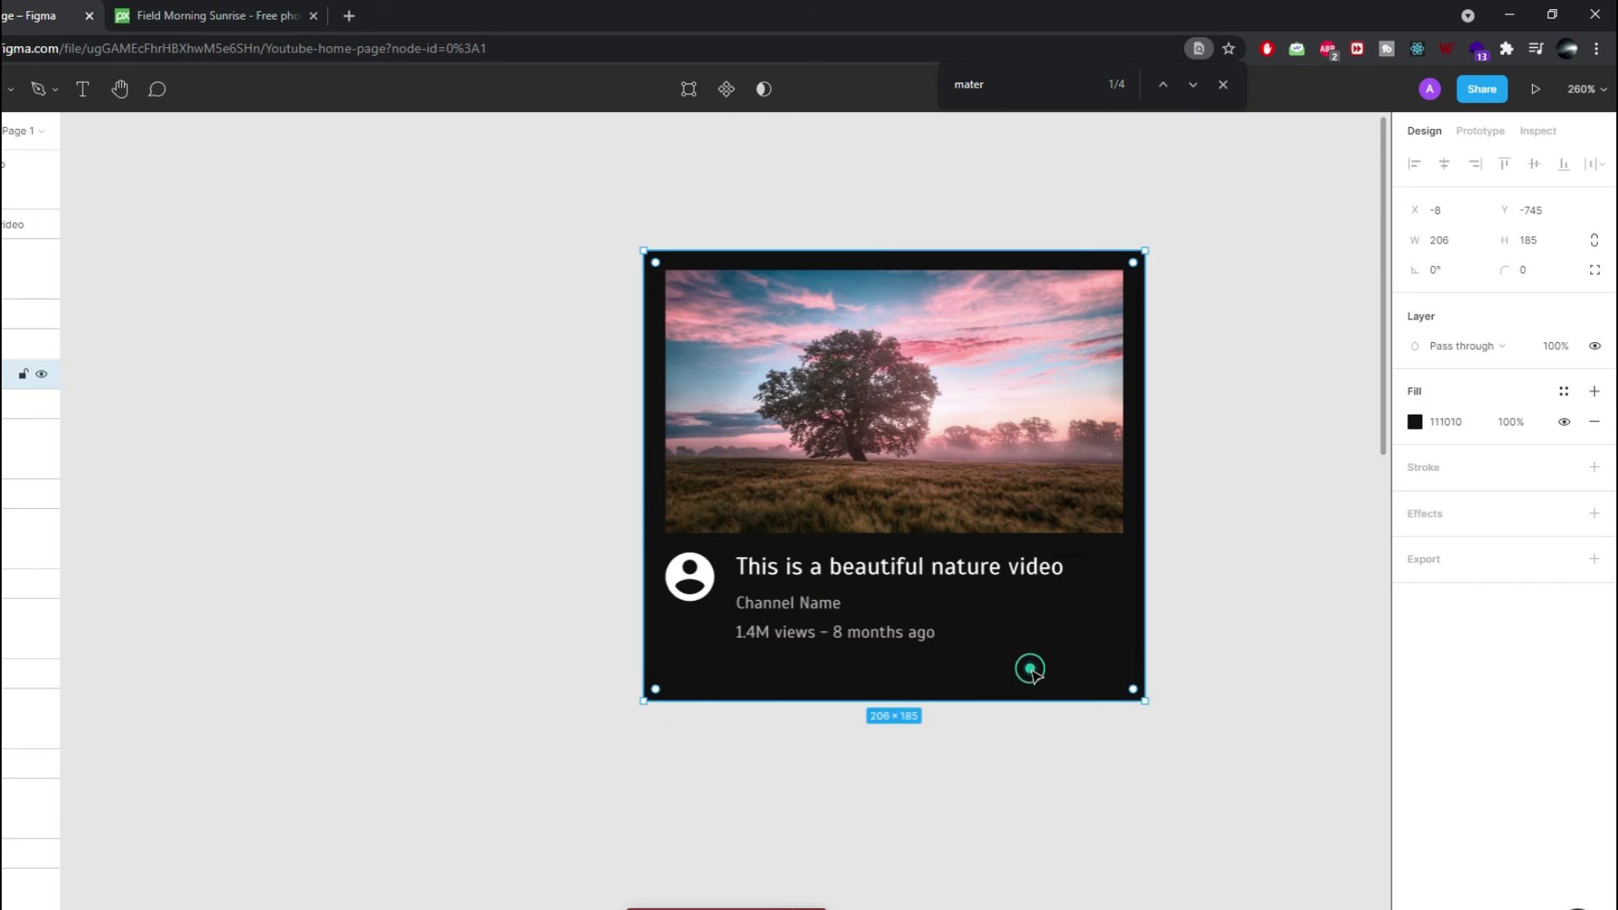
left_click_drag(1079, 727, 1083, 694)
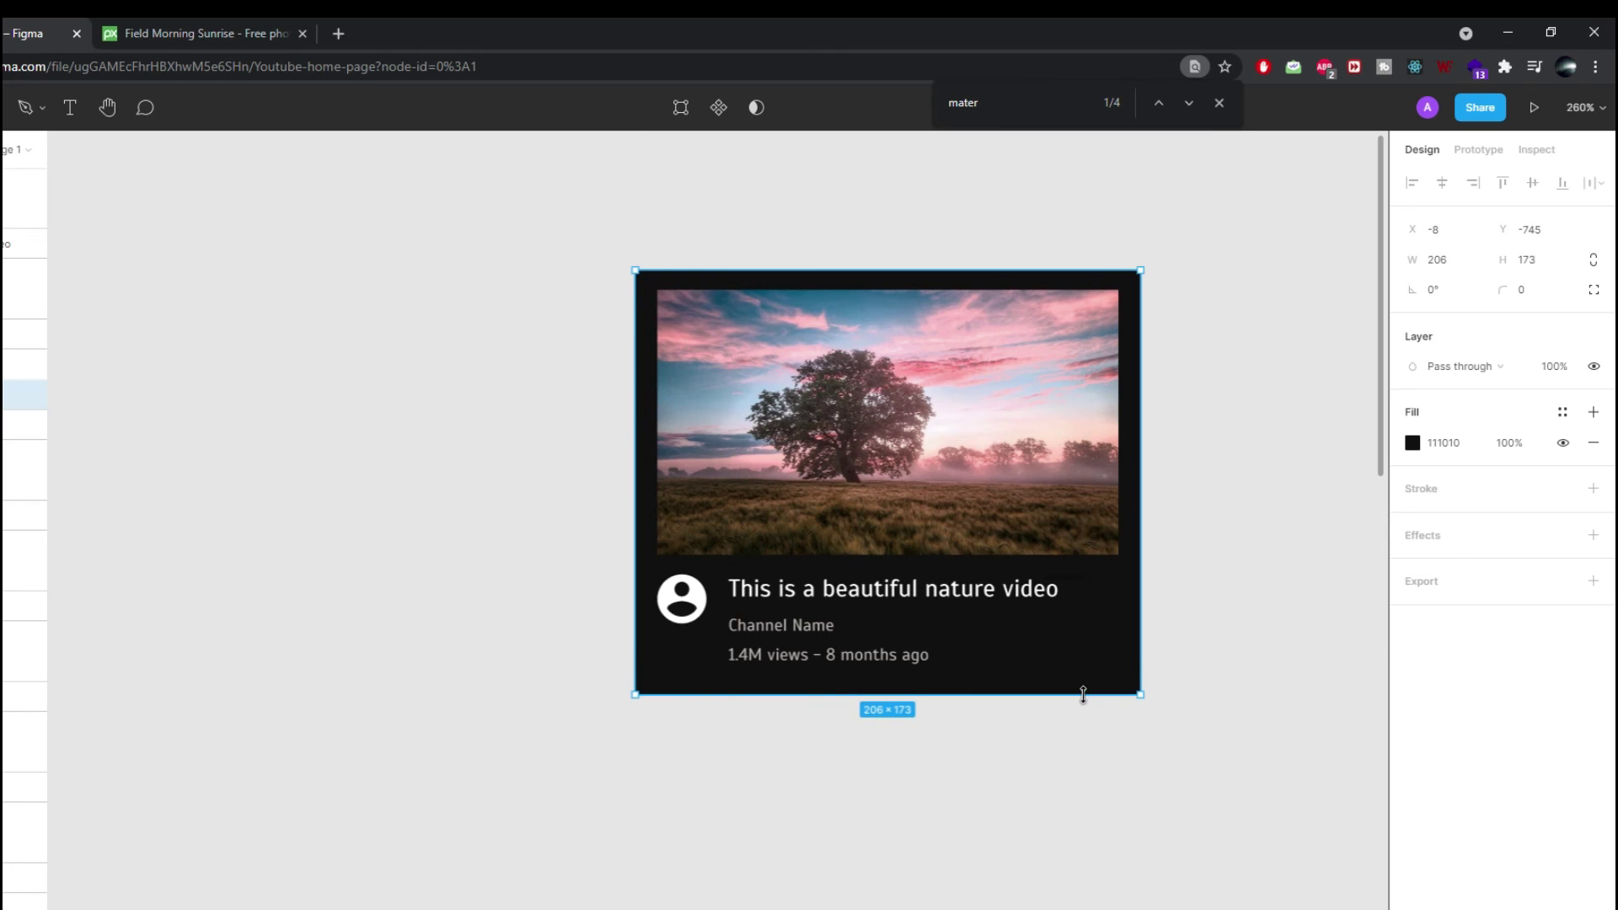
left_click(1009, 748)
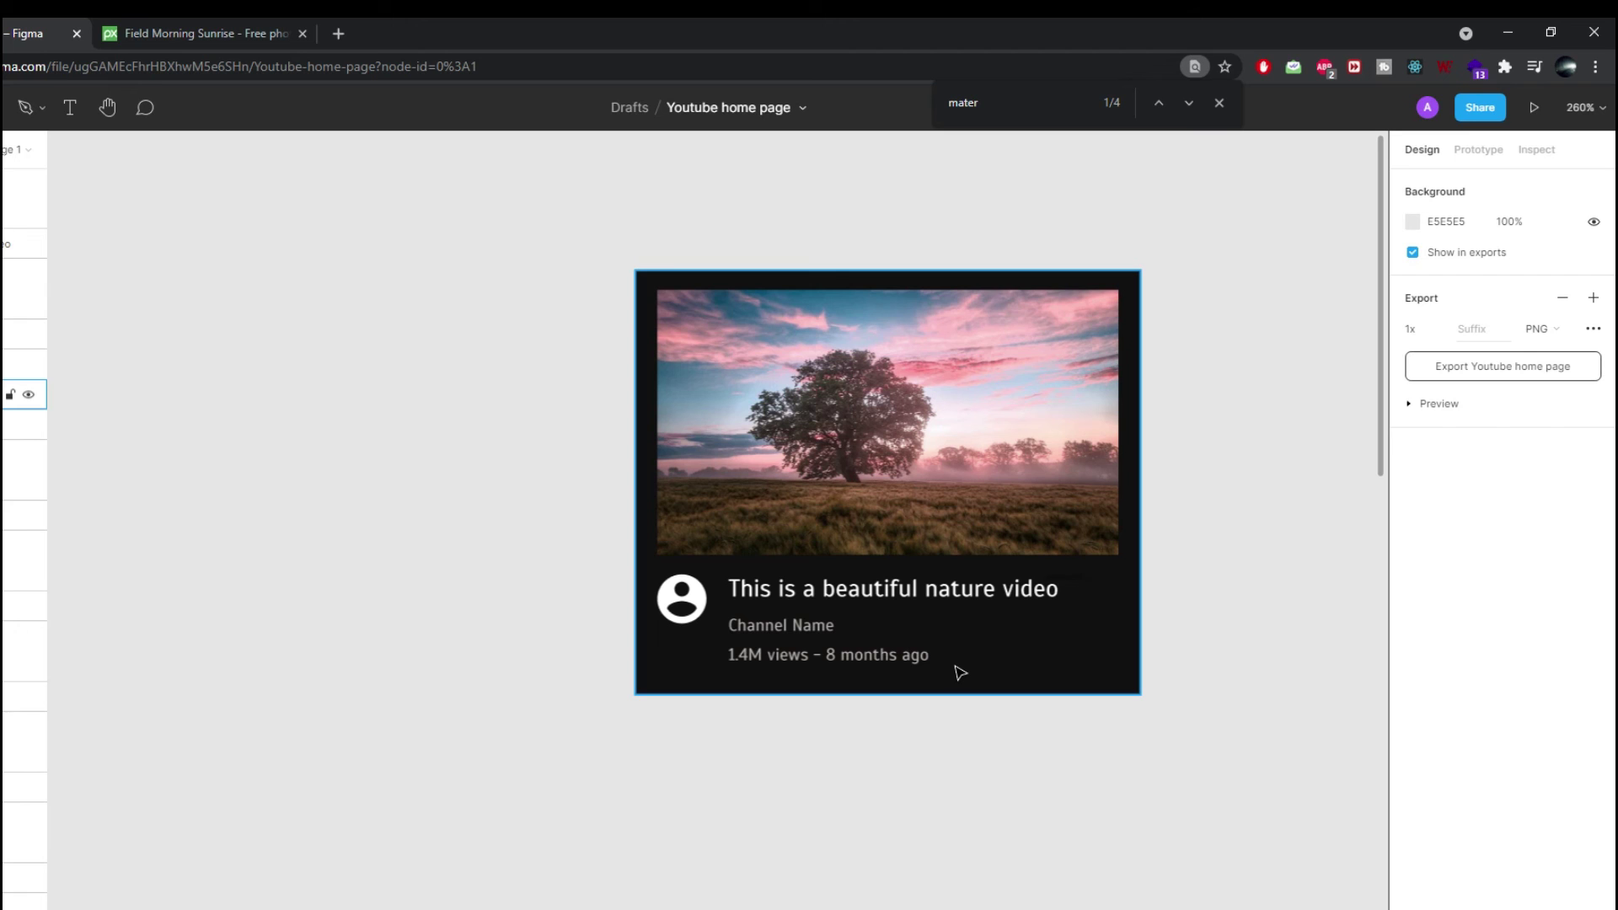